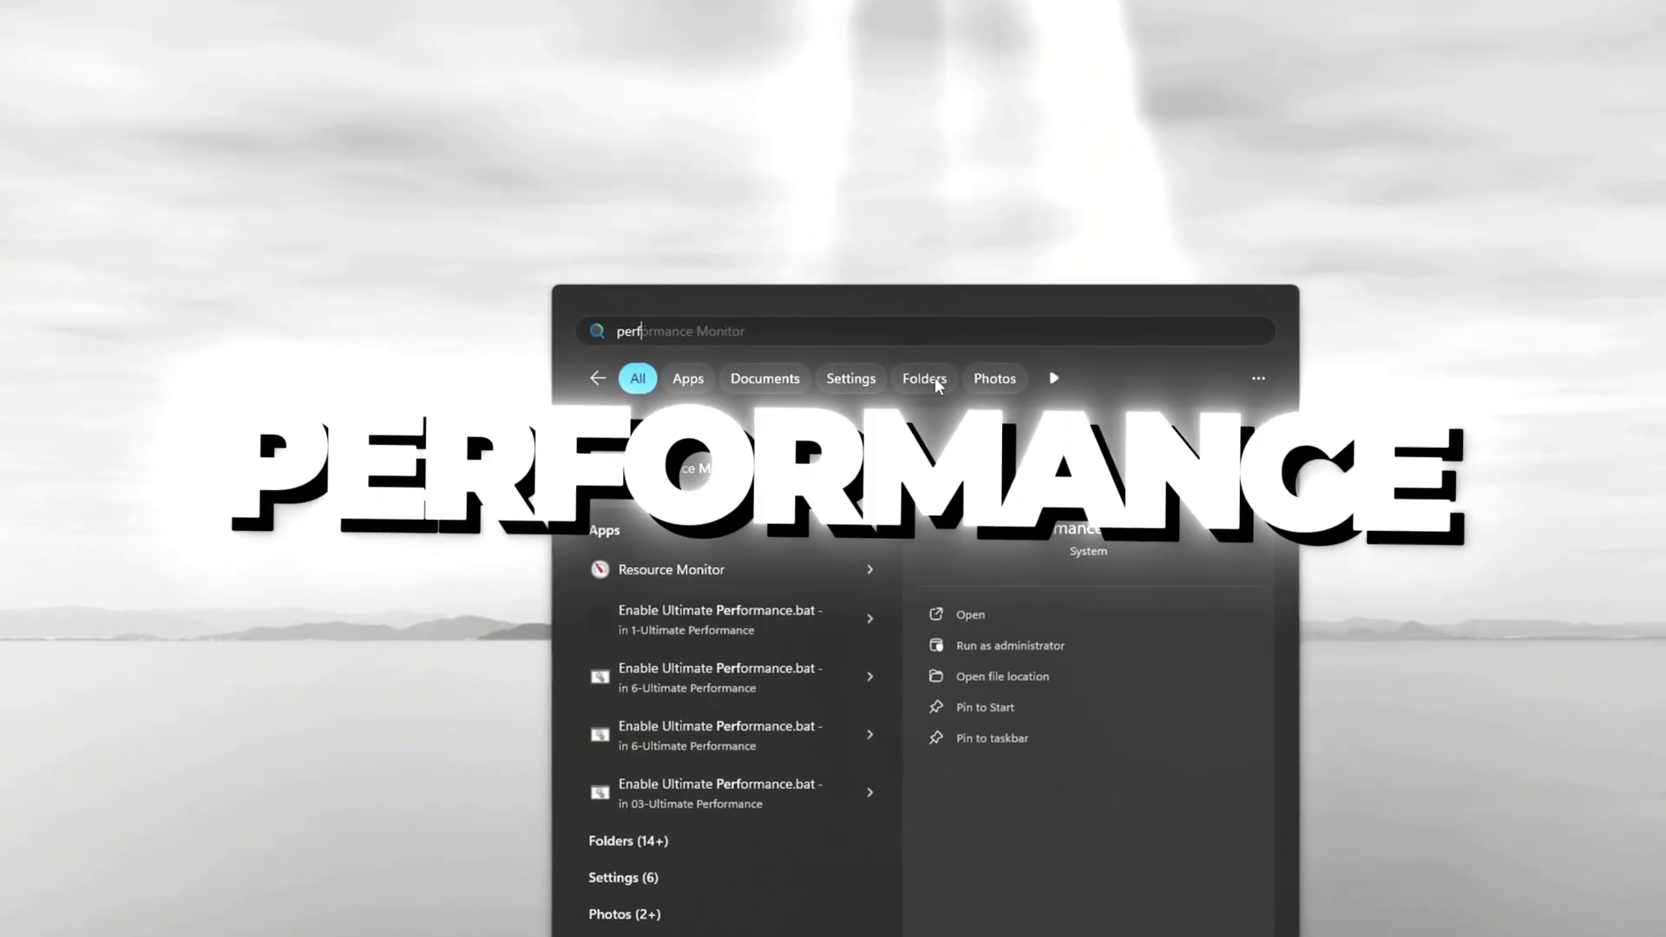
Open Performance Monitor from search and select the User Defined data collector sets folder.
key("Return")
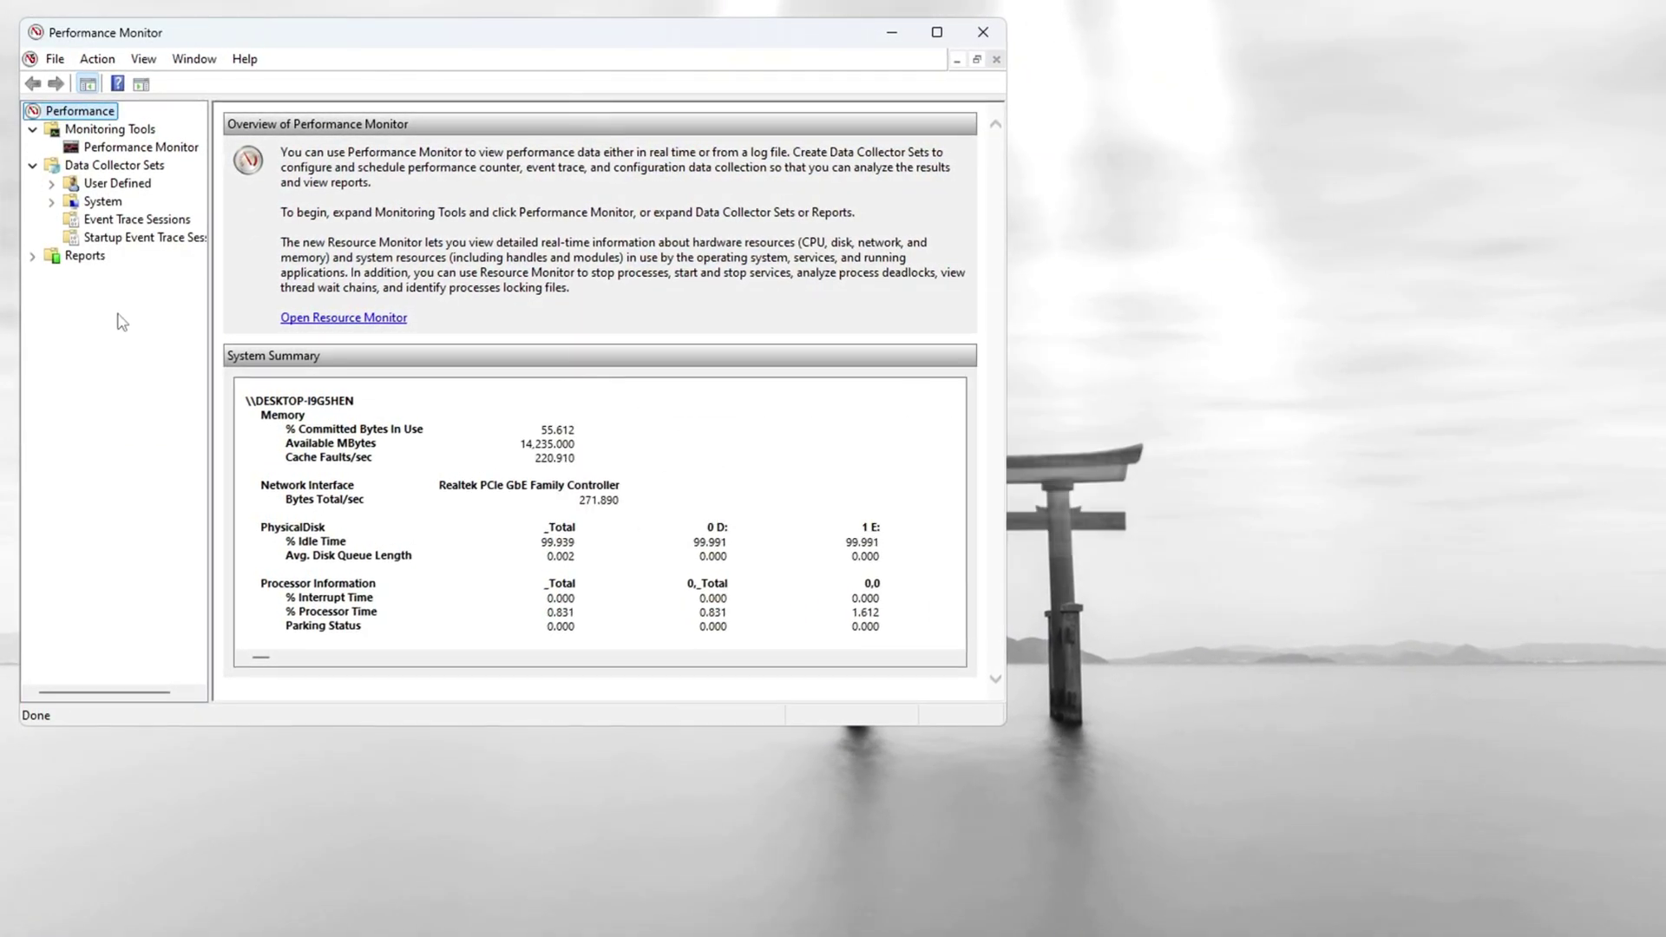
left_click(109, 186)
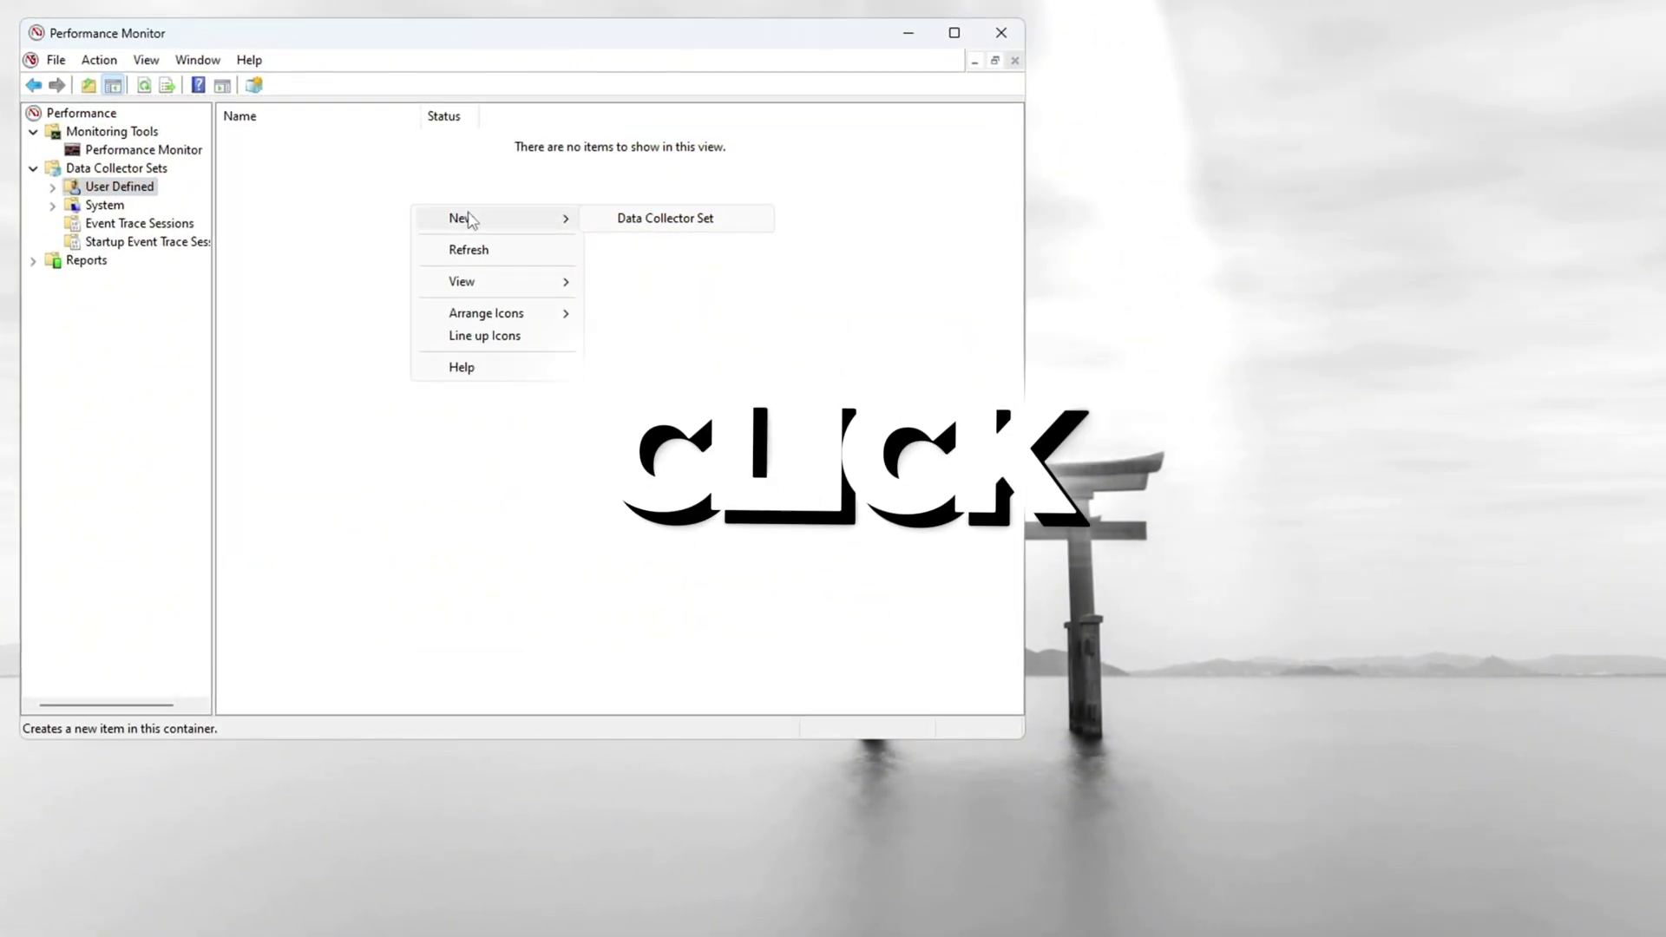
Start a new data collector set and pick a Processor instance to monitor.
left_click(659, 221)
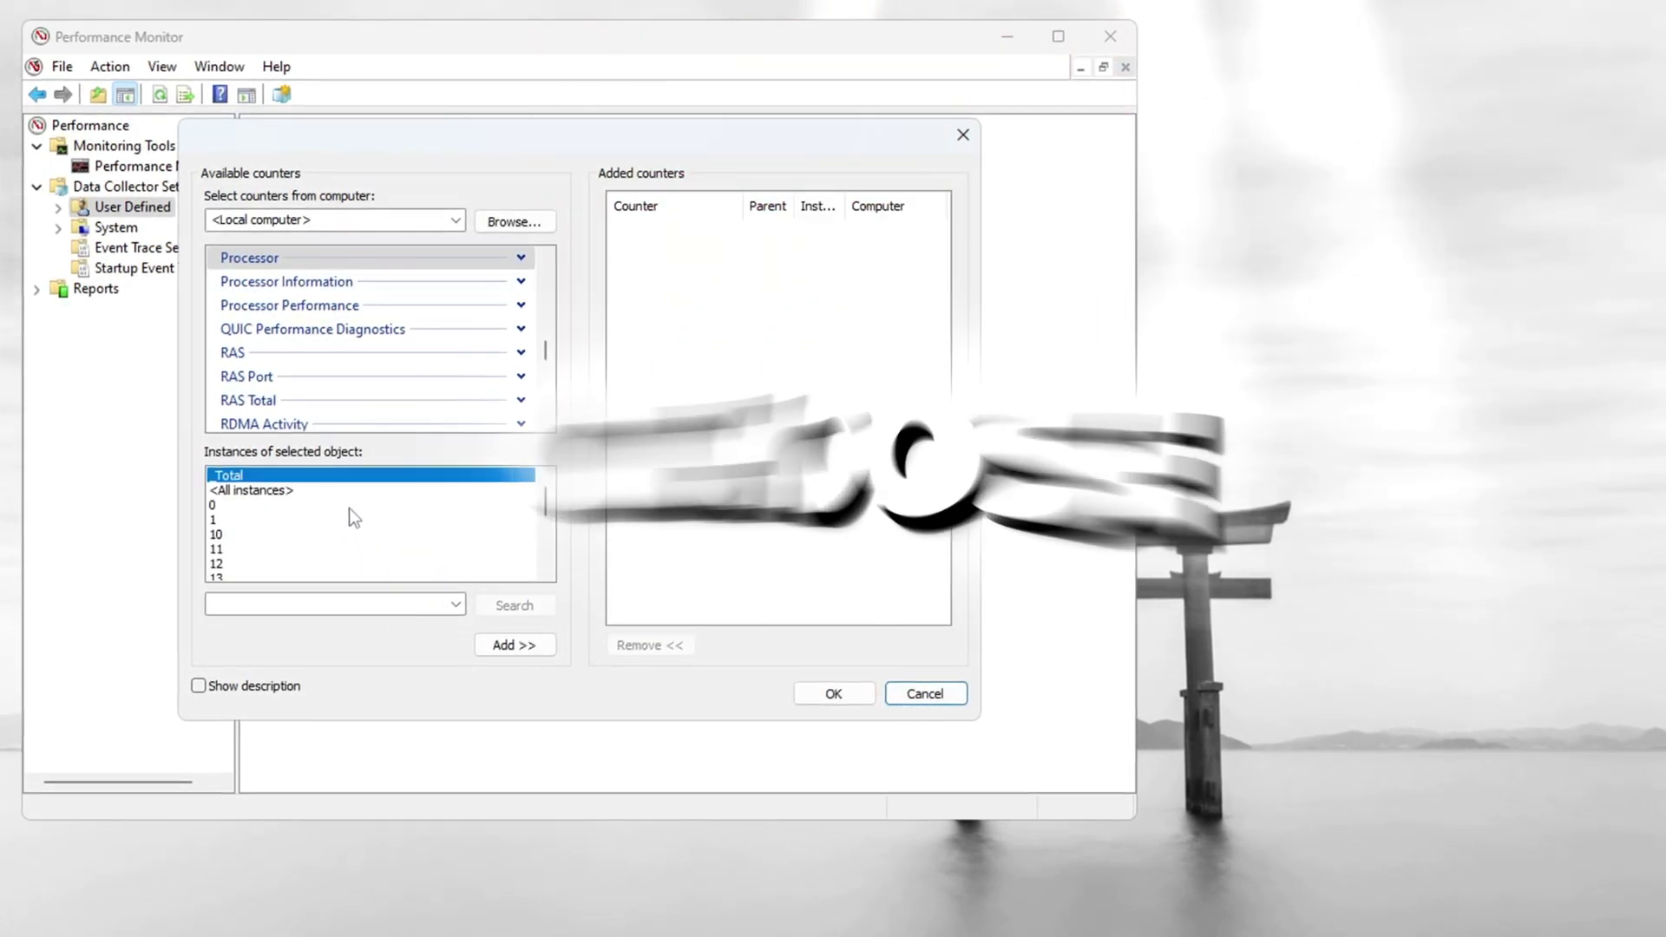
scroll(309, 532, "down", 1)
left_click(248, 568)
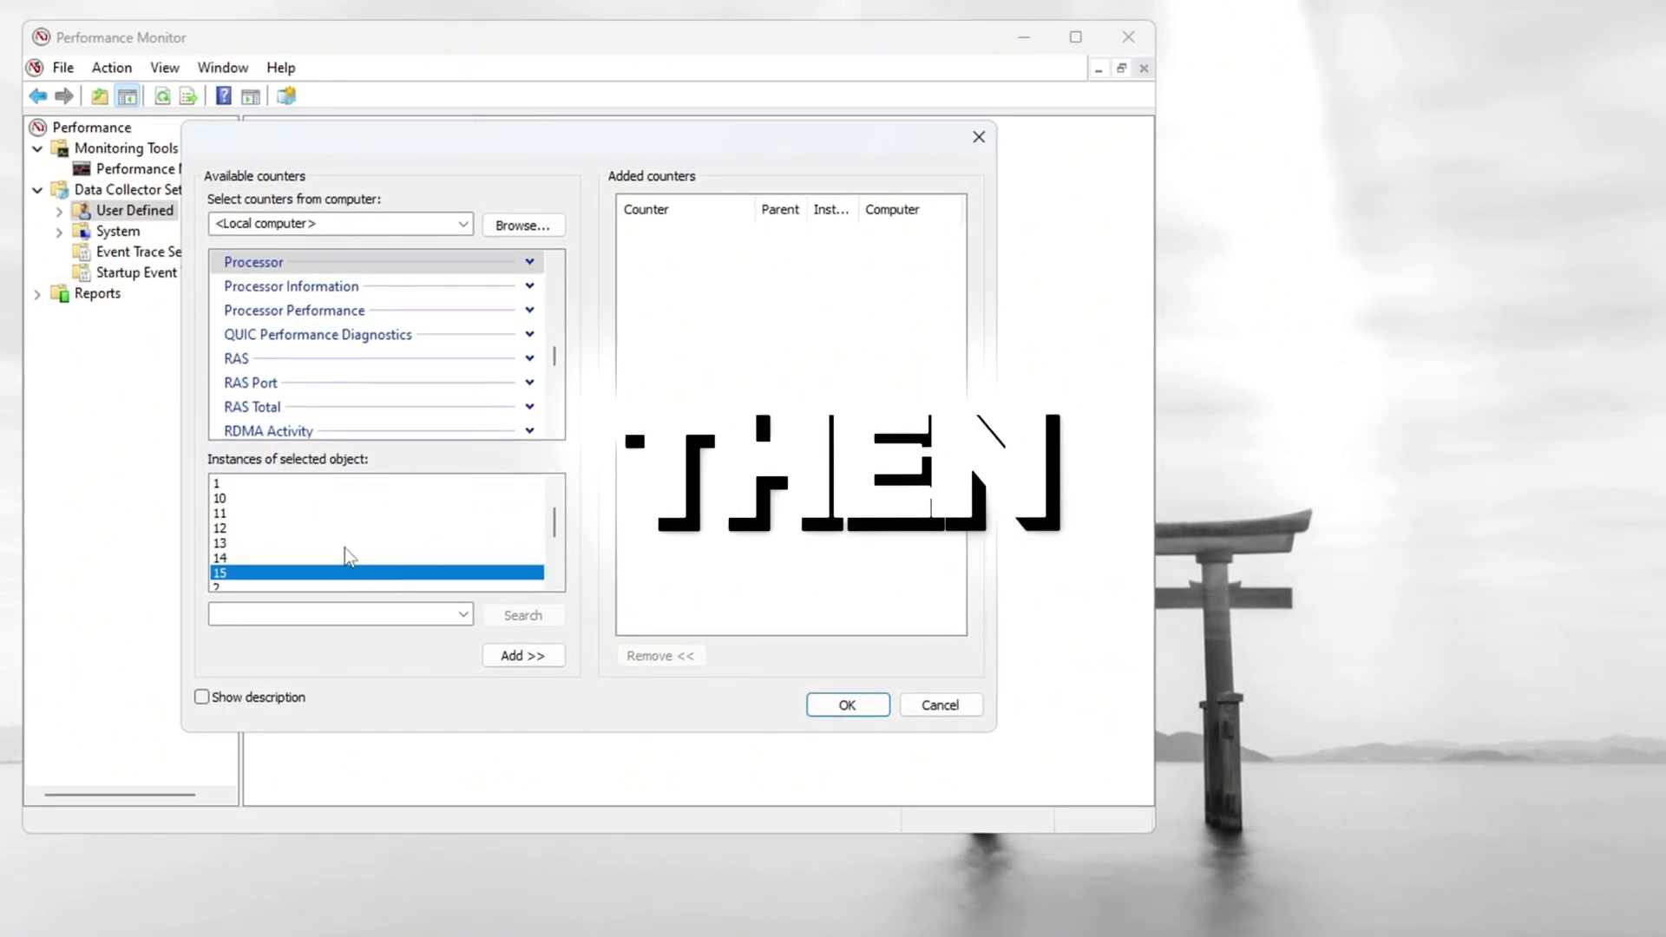
Finish the CPU Boost data collector set, start it, and open it to show DataCollector01.
left_click(849, 706)
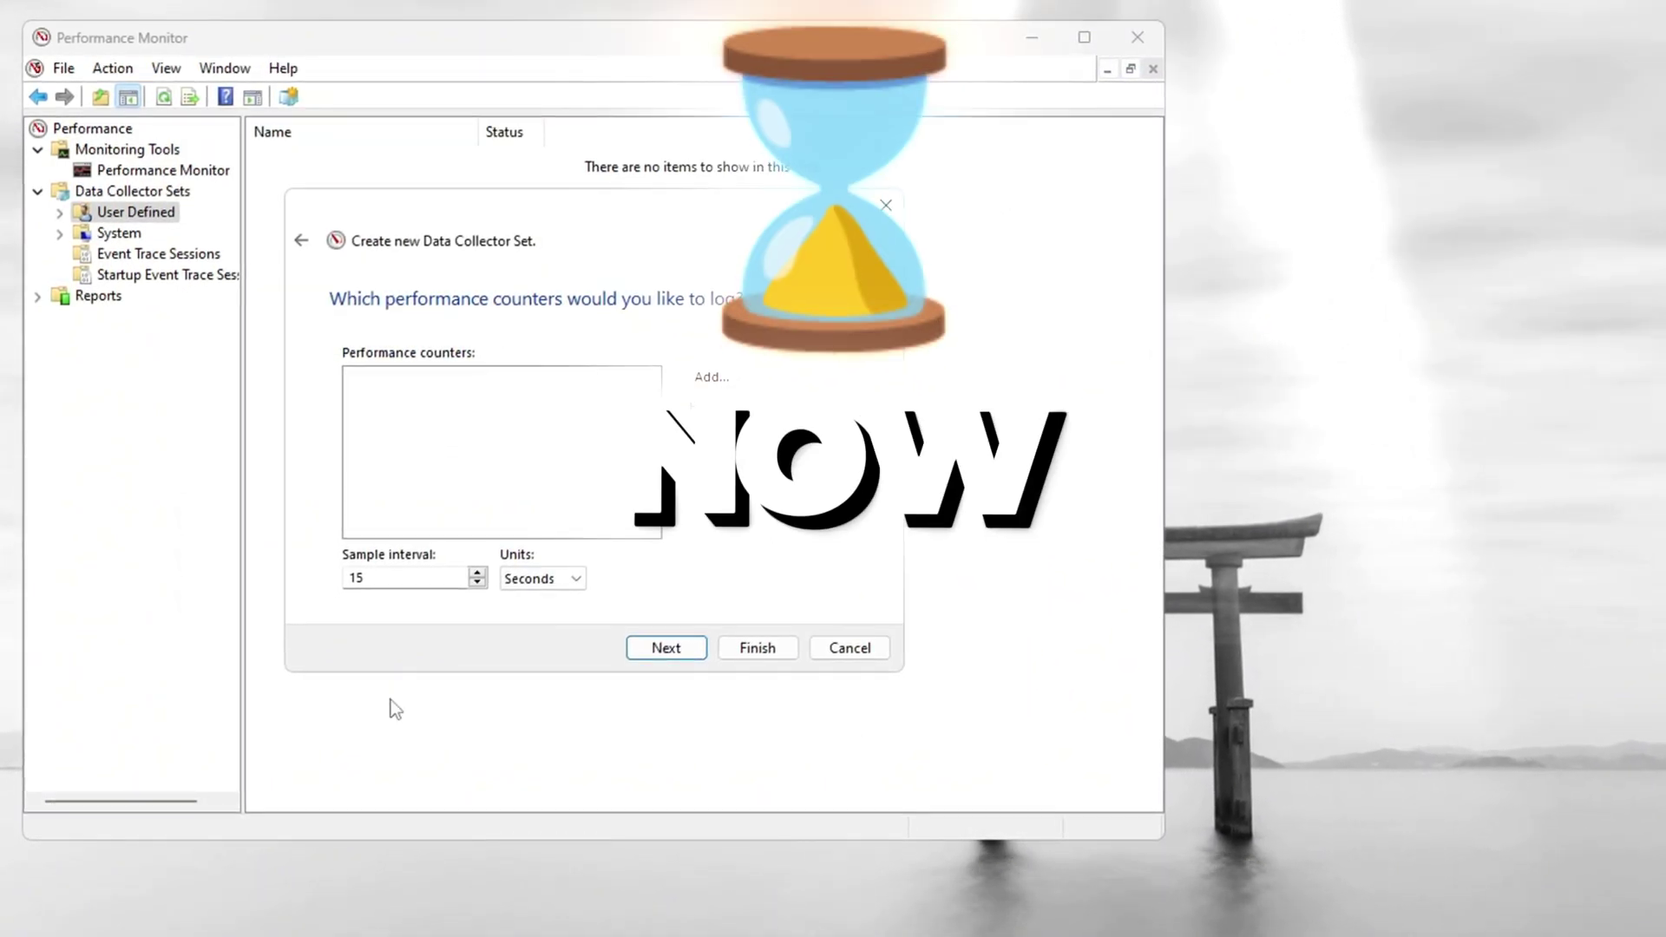
left_click(685, 649)
left_click(737, 652)
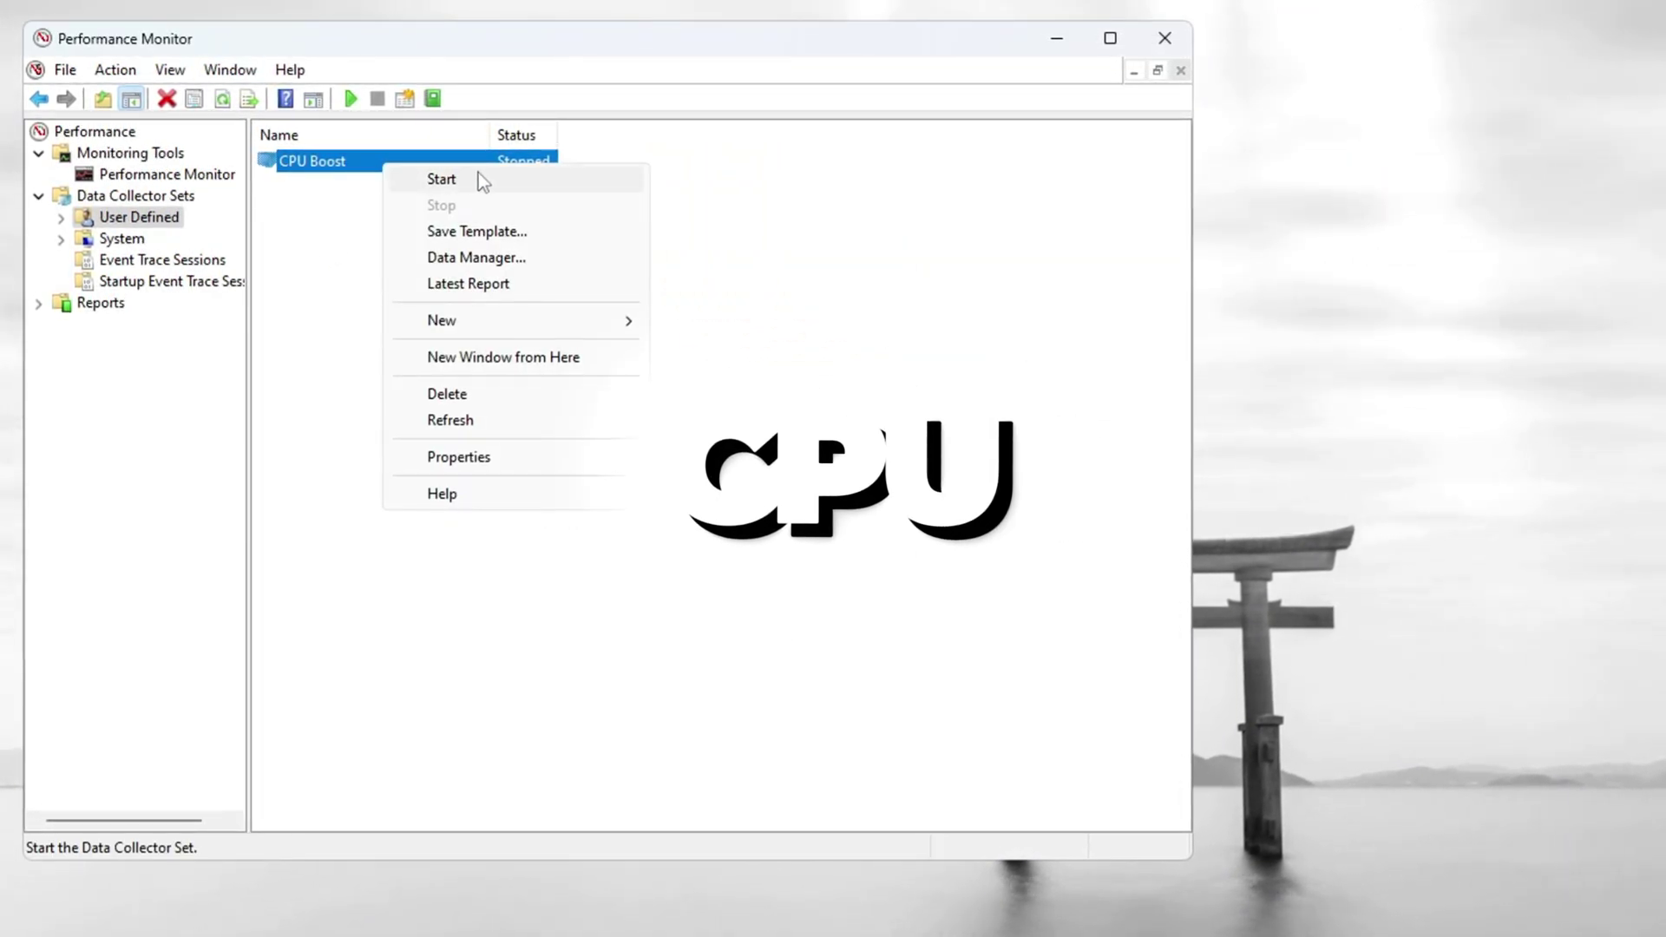
left_click(465, 184)
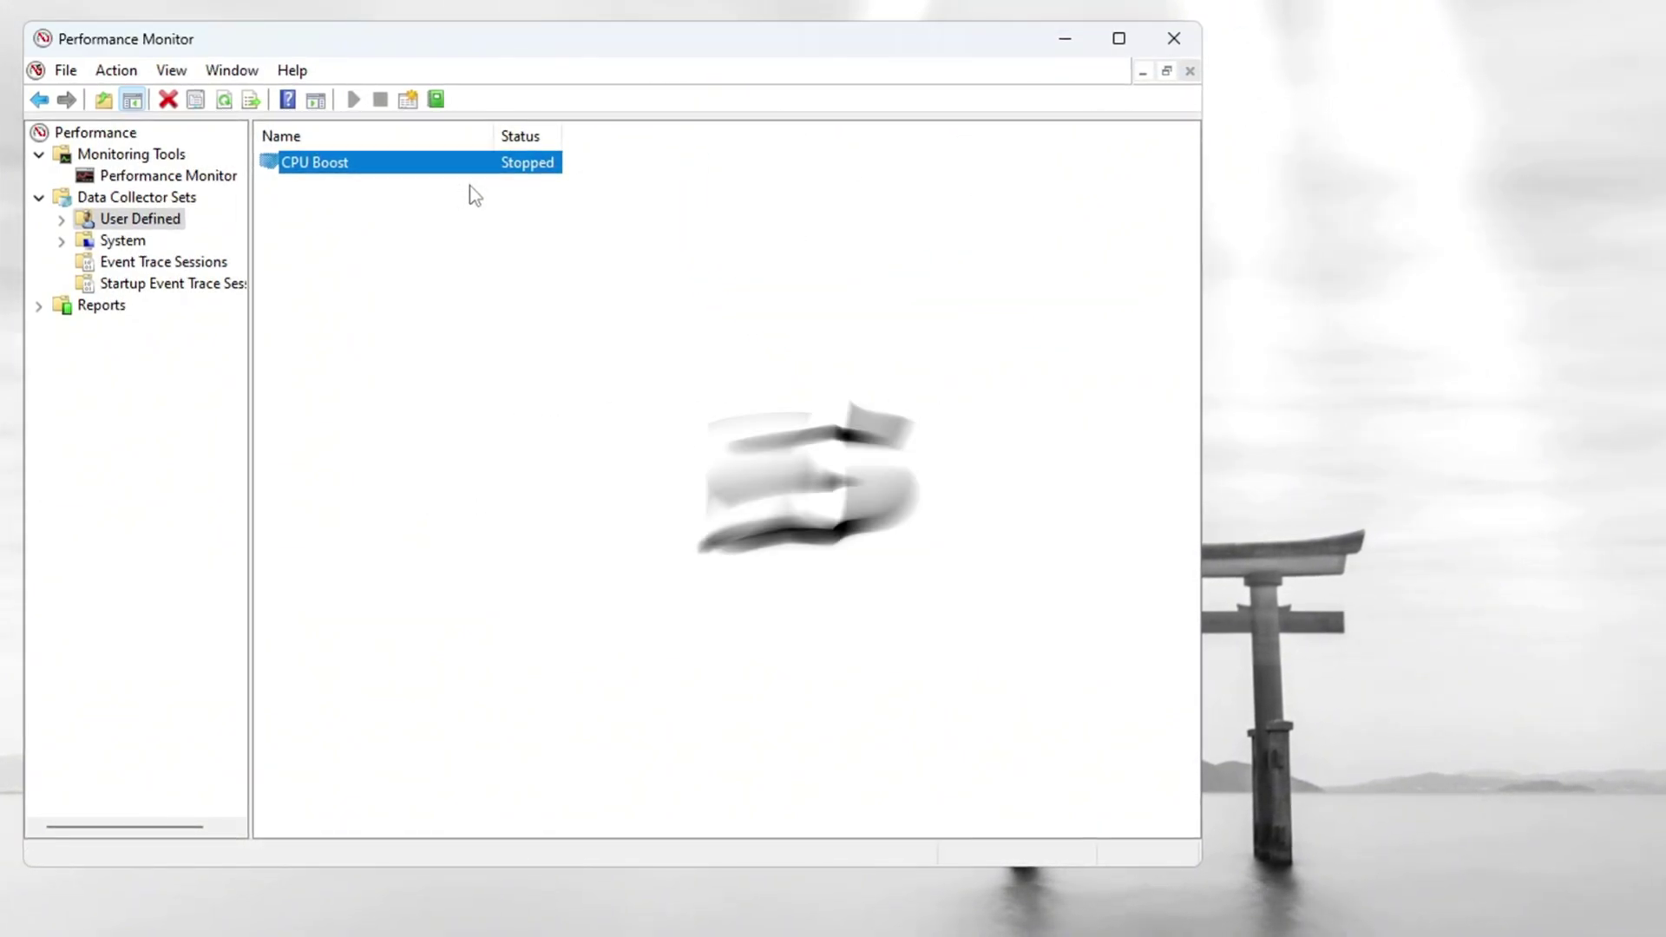
double_click(390, 163)
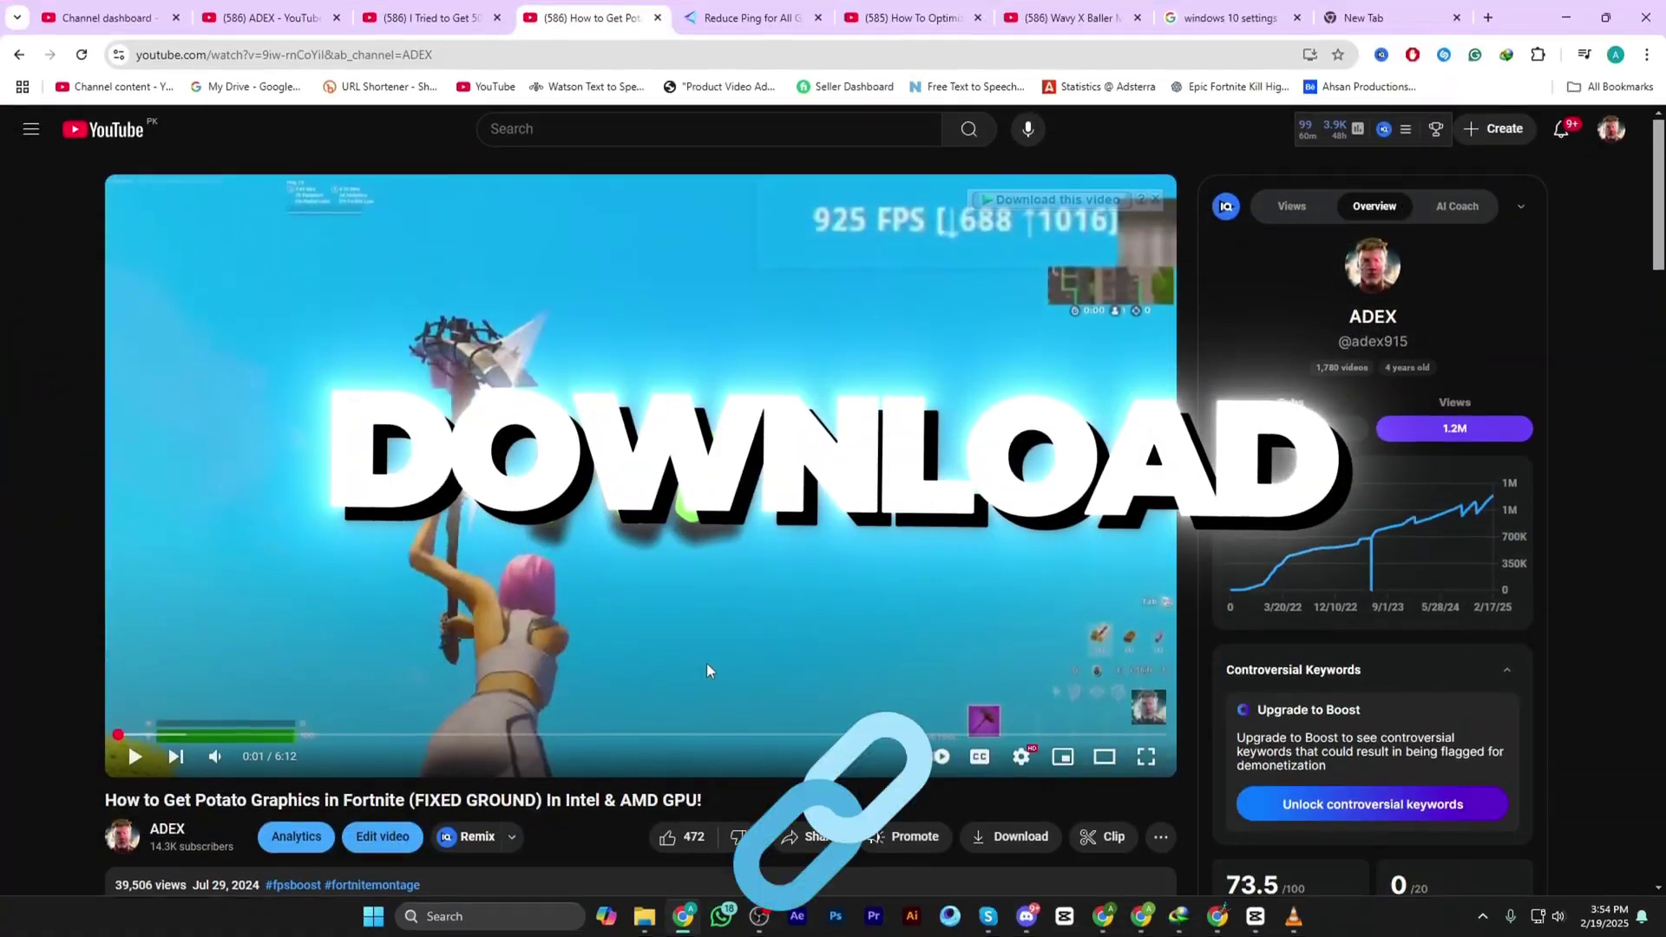
scroll(706, 663, "down", 4)
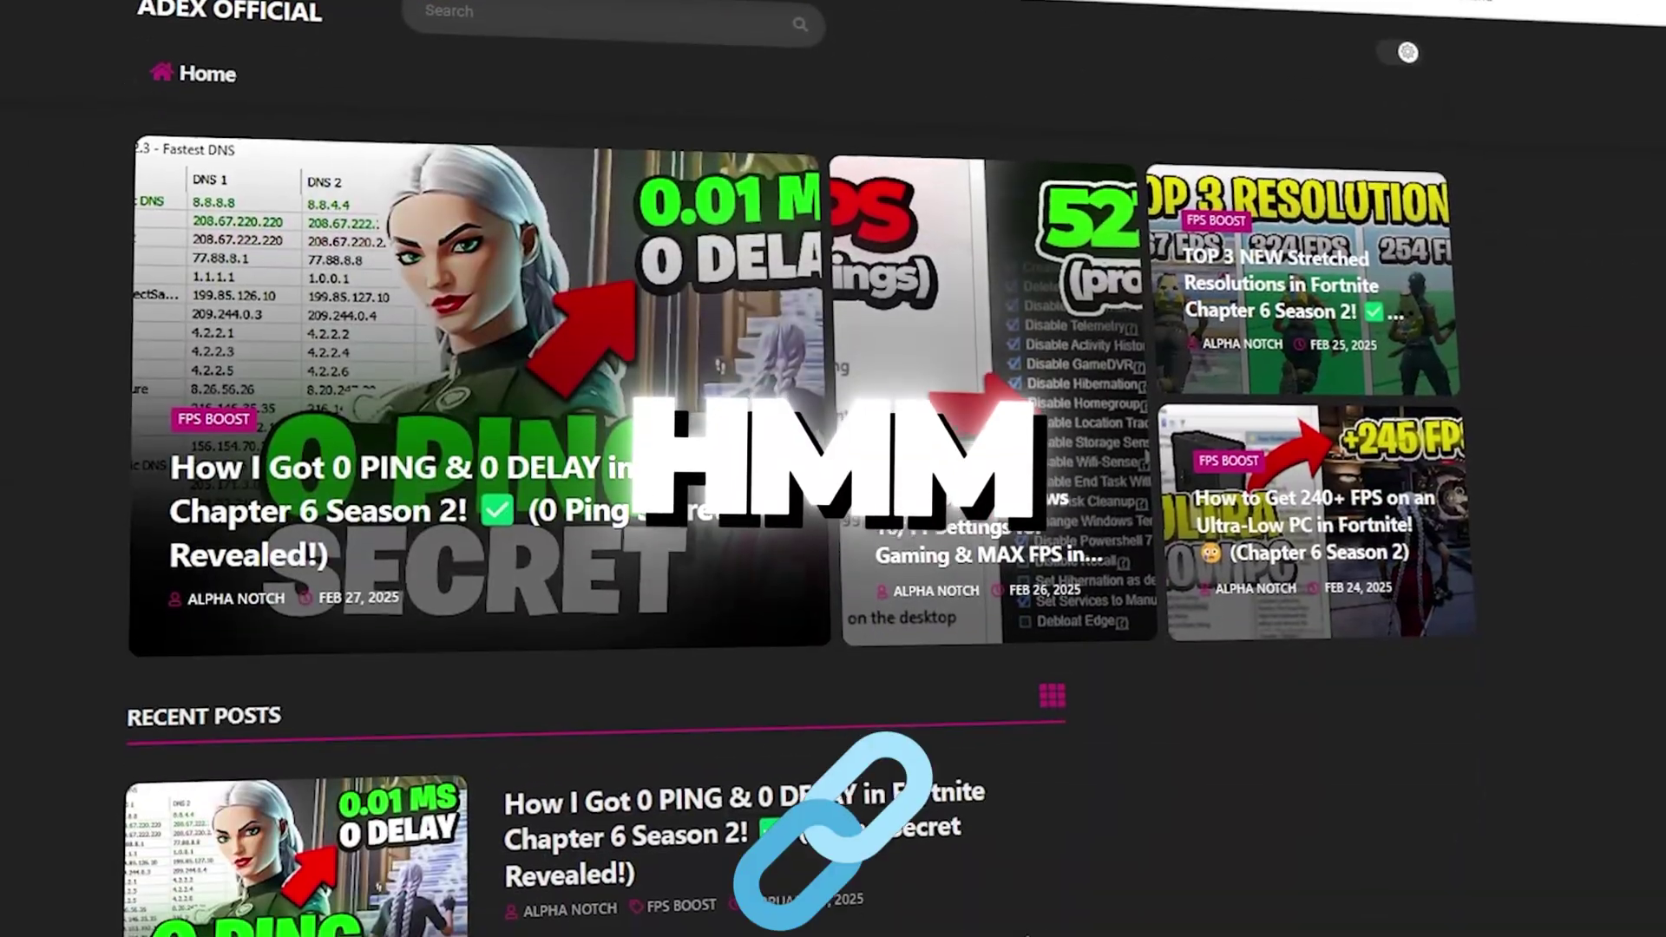
Scroll the ADEX Official homepage down to the Recent Posts list.
scroll(833, 469, "down", 8)
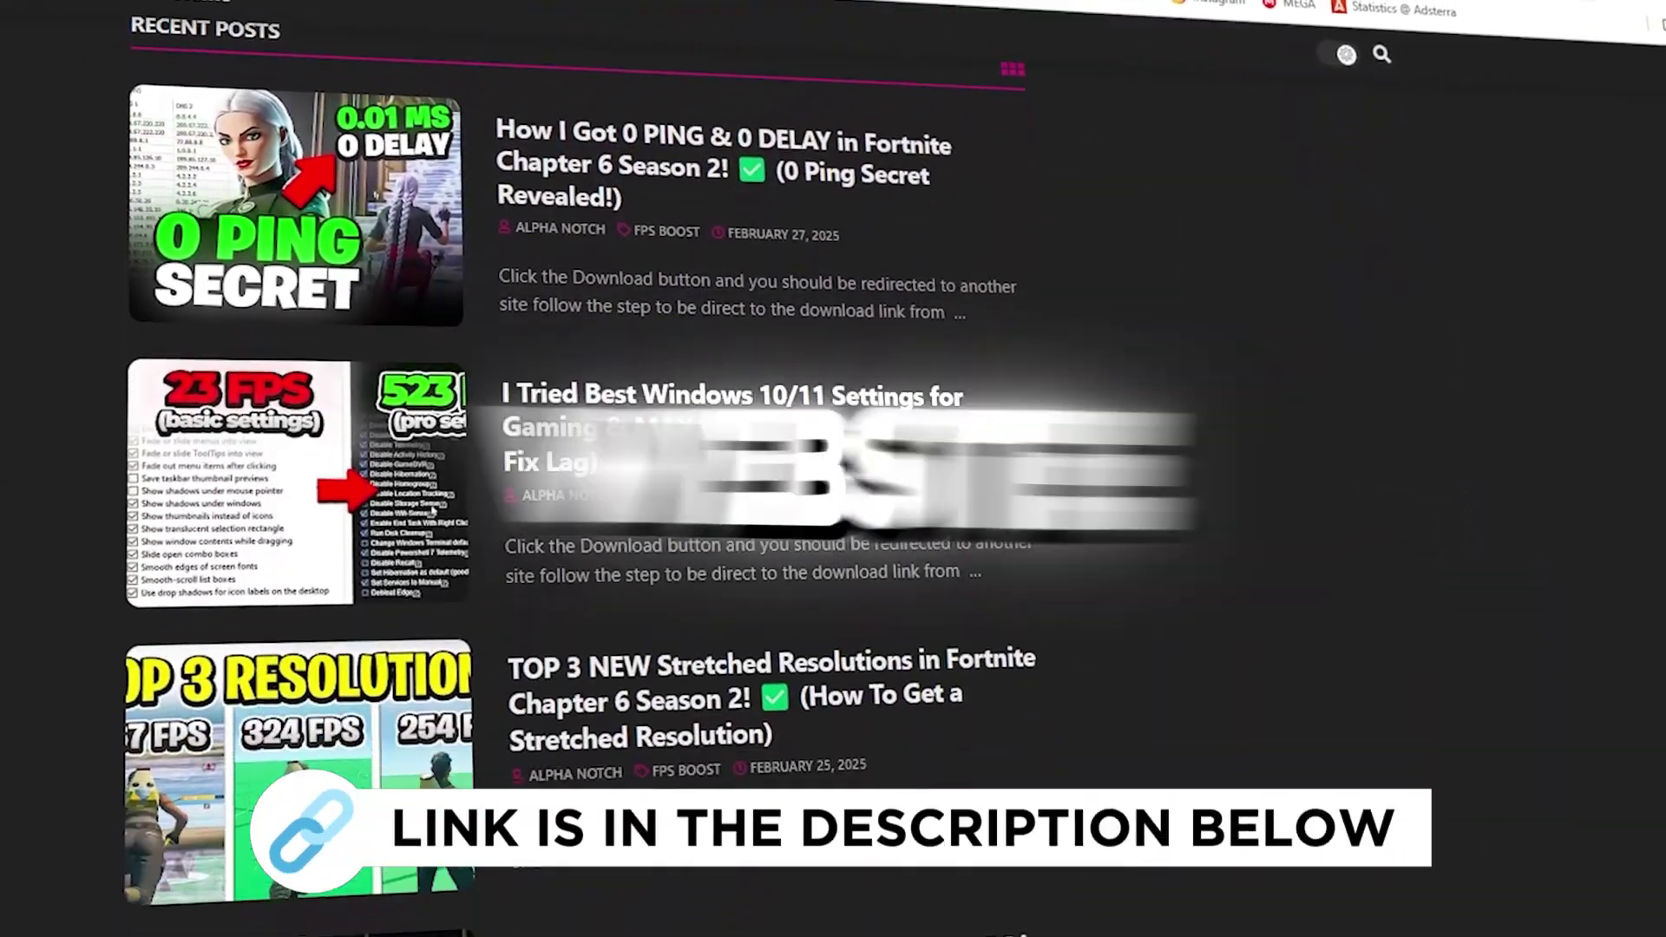
scroll(832, 469, "down", 10)
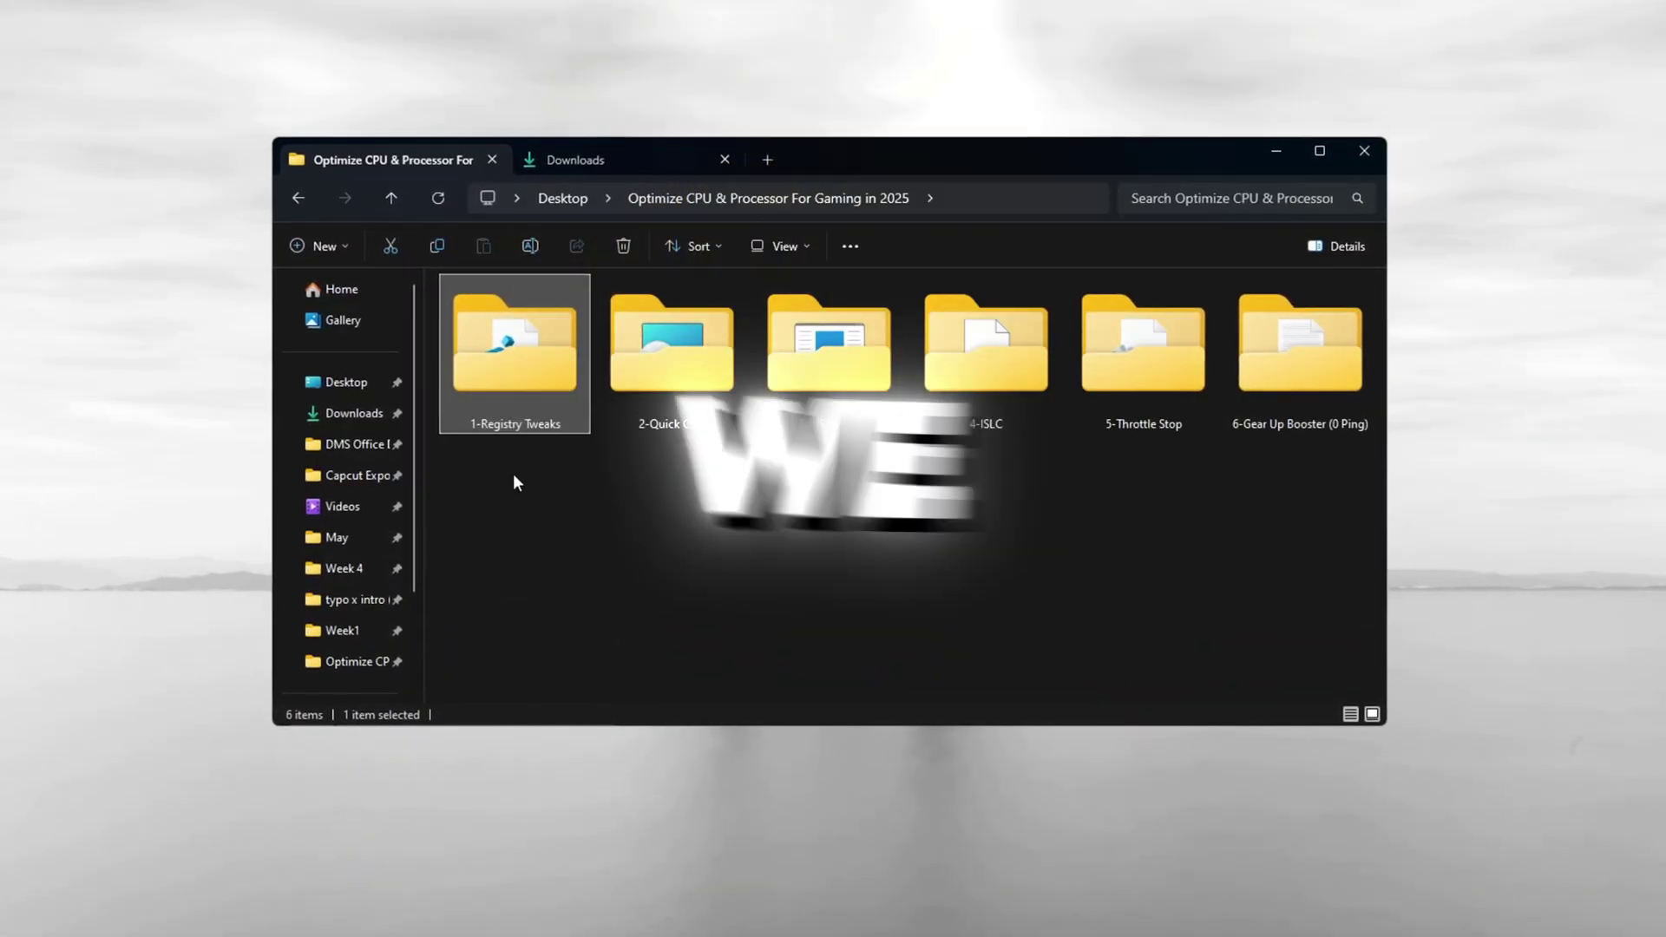
Open 1-Registry Tweaks, select all 13 .reg files, then Disable Driver Searching.reg, then deselect.
double_click(525, 355)
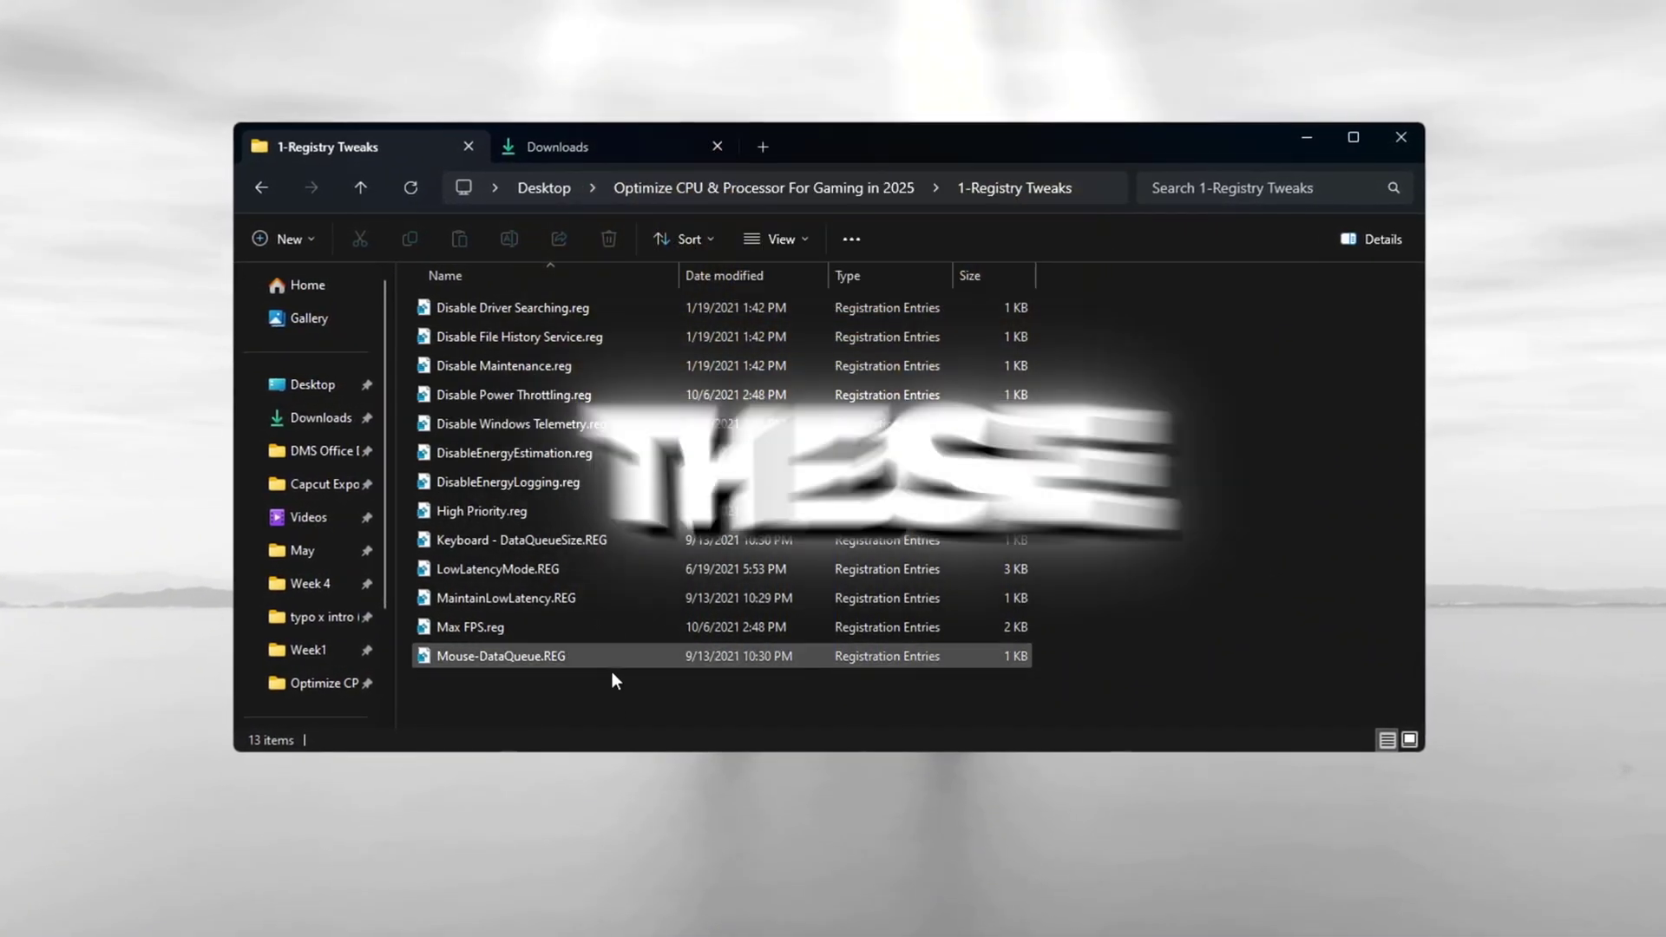
left_click_drag(611, 671, 839, 282)
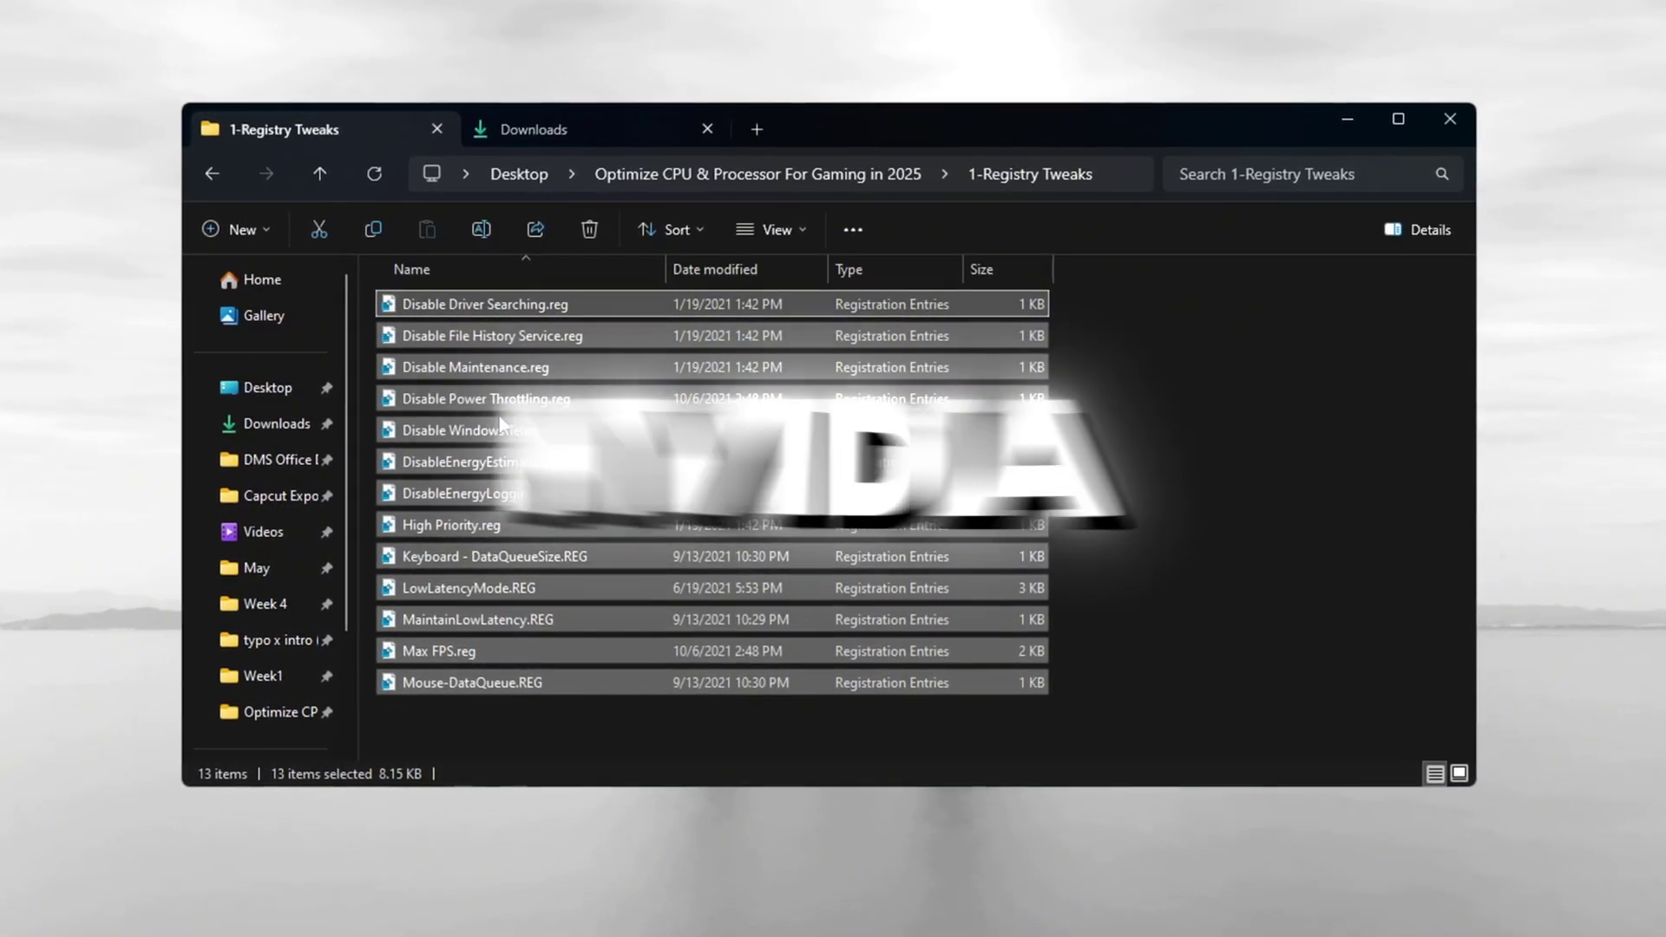
left_click(458, 305)
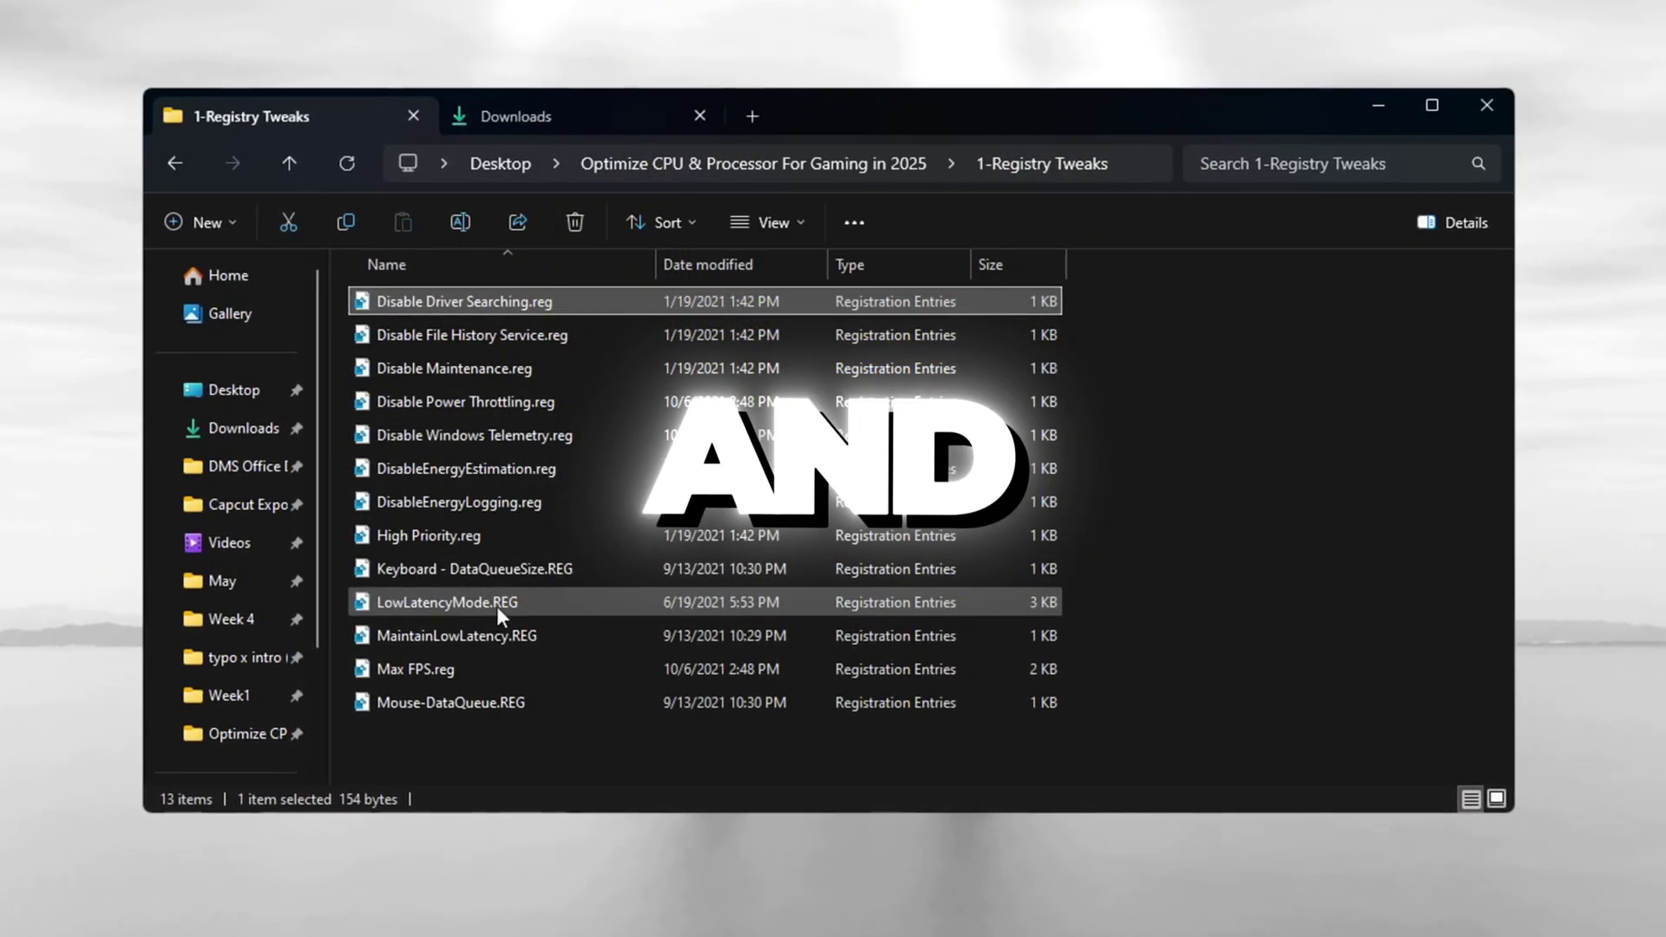
left_click(477, 723)
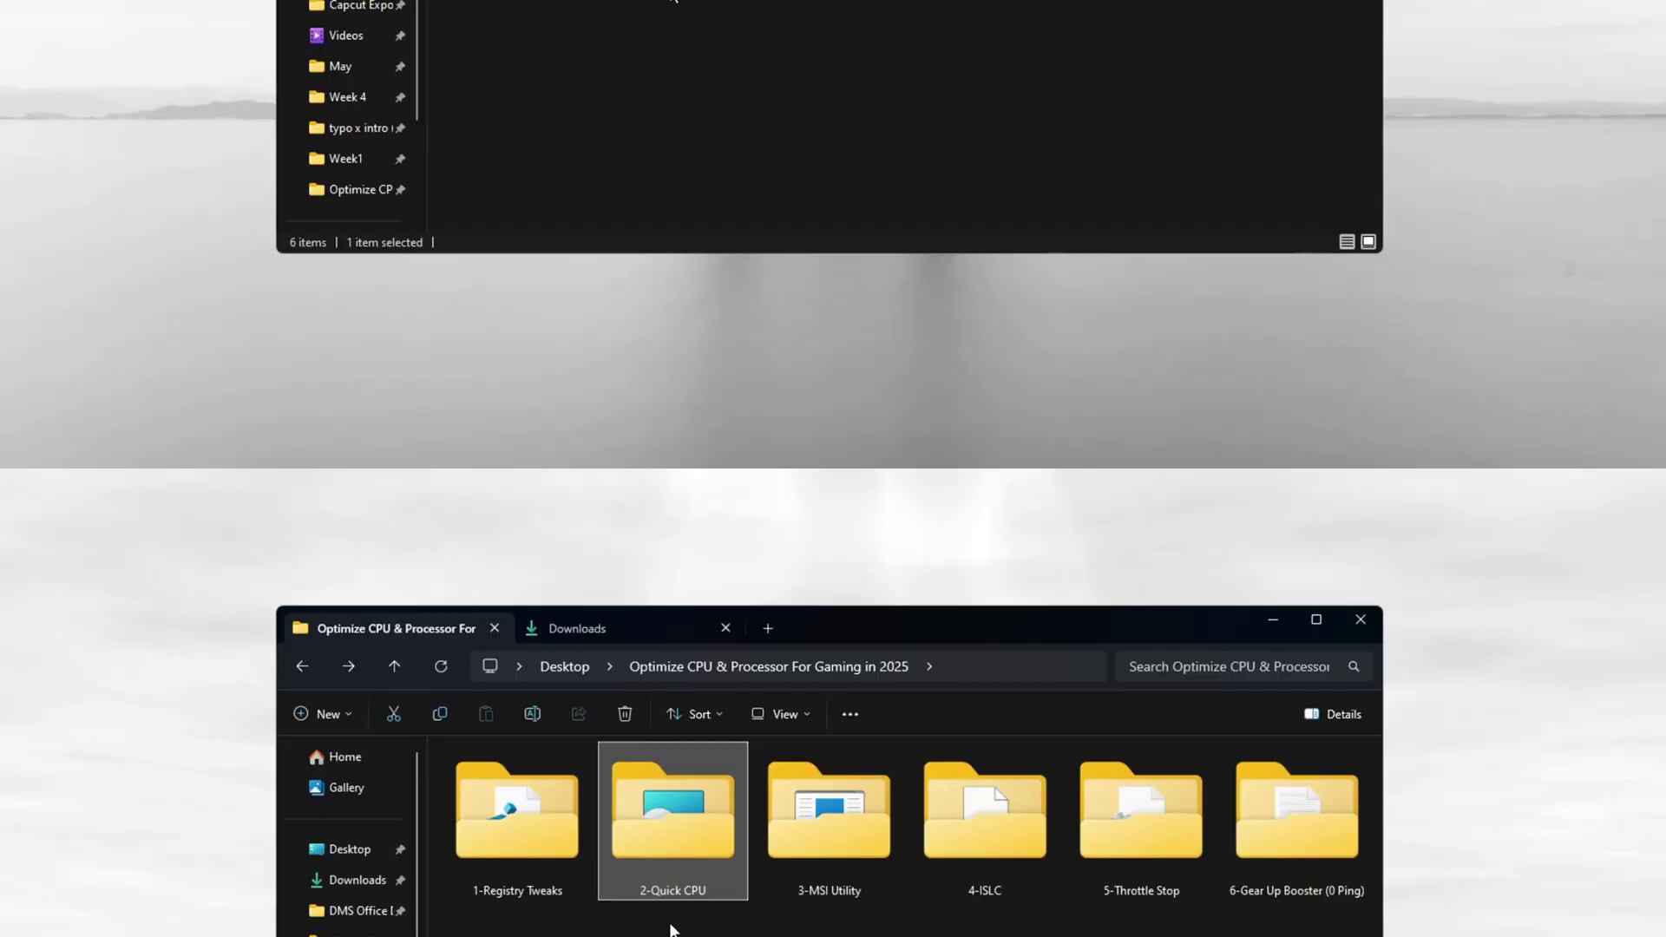
Open the 2-Quick CPU folder and search 'quick' to launch Quick CPU.
double_click(673, 816)
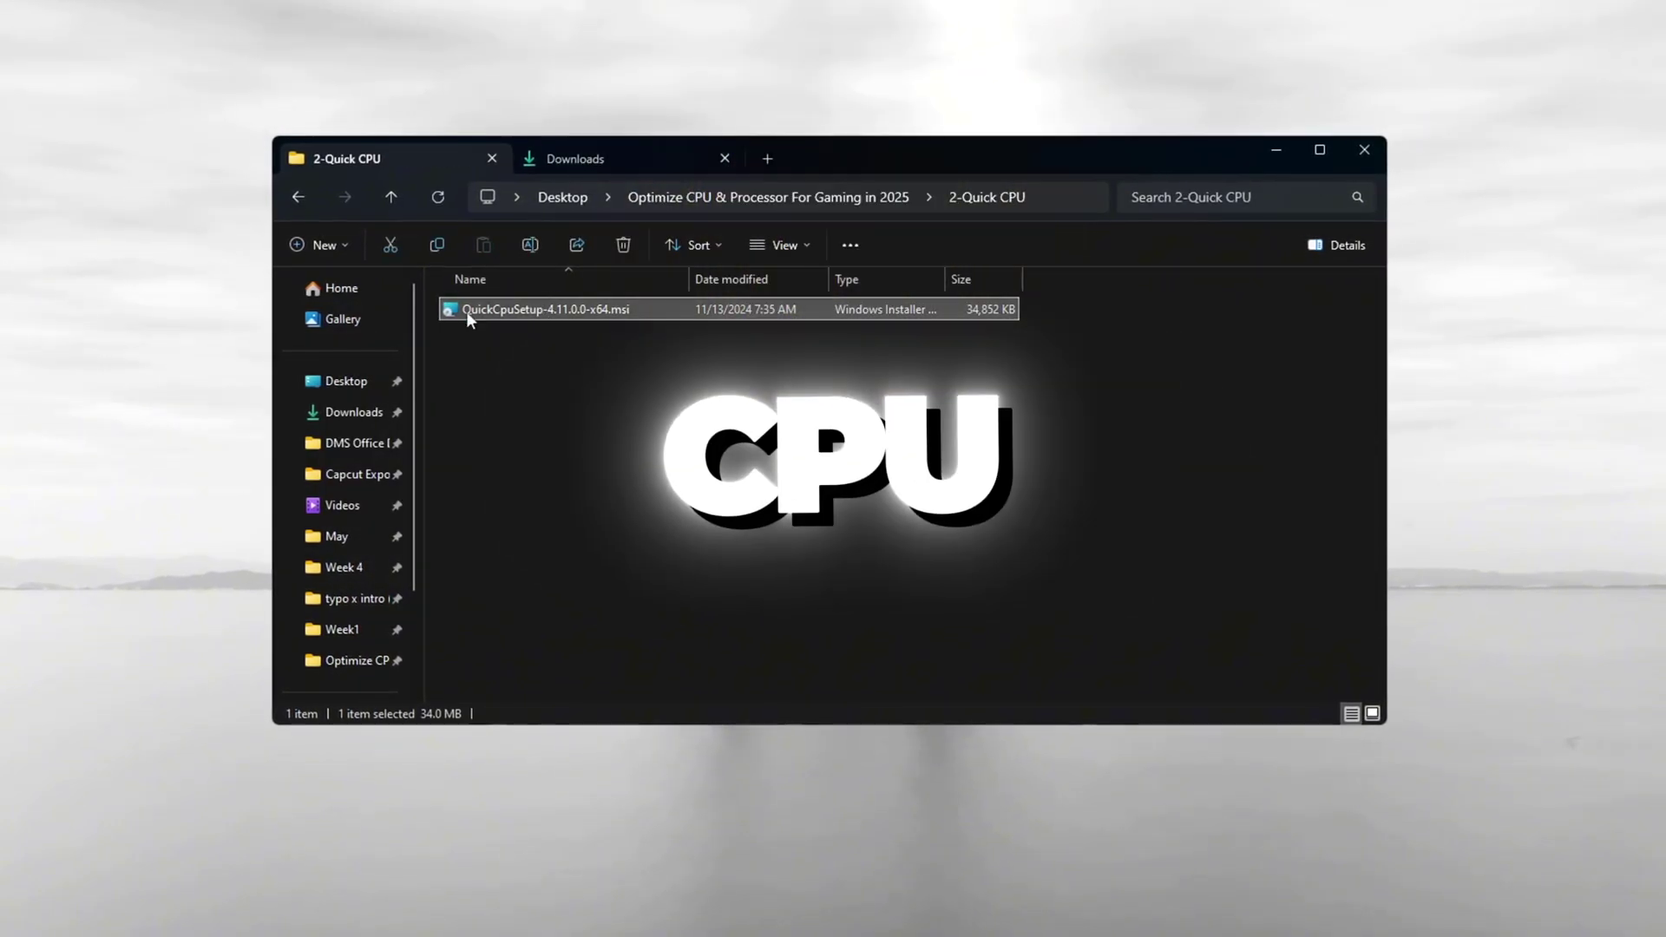
key("super")
type("quick")
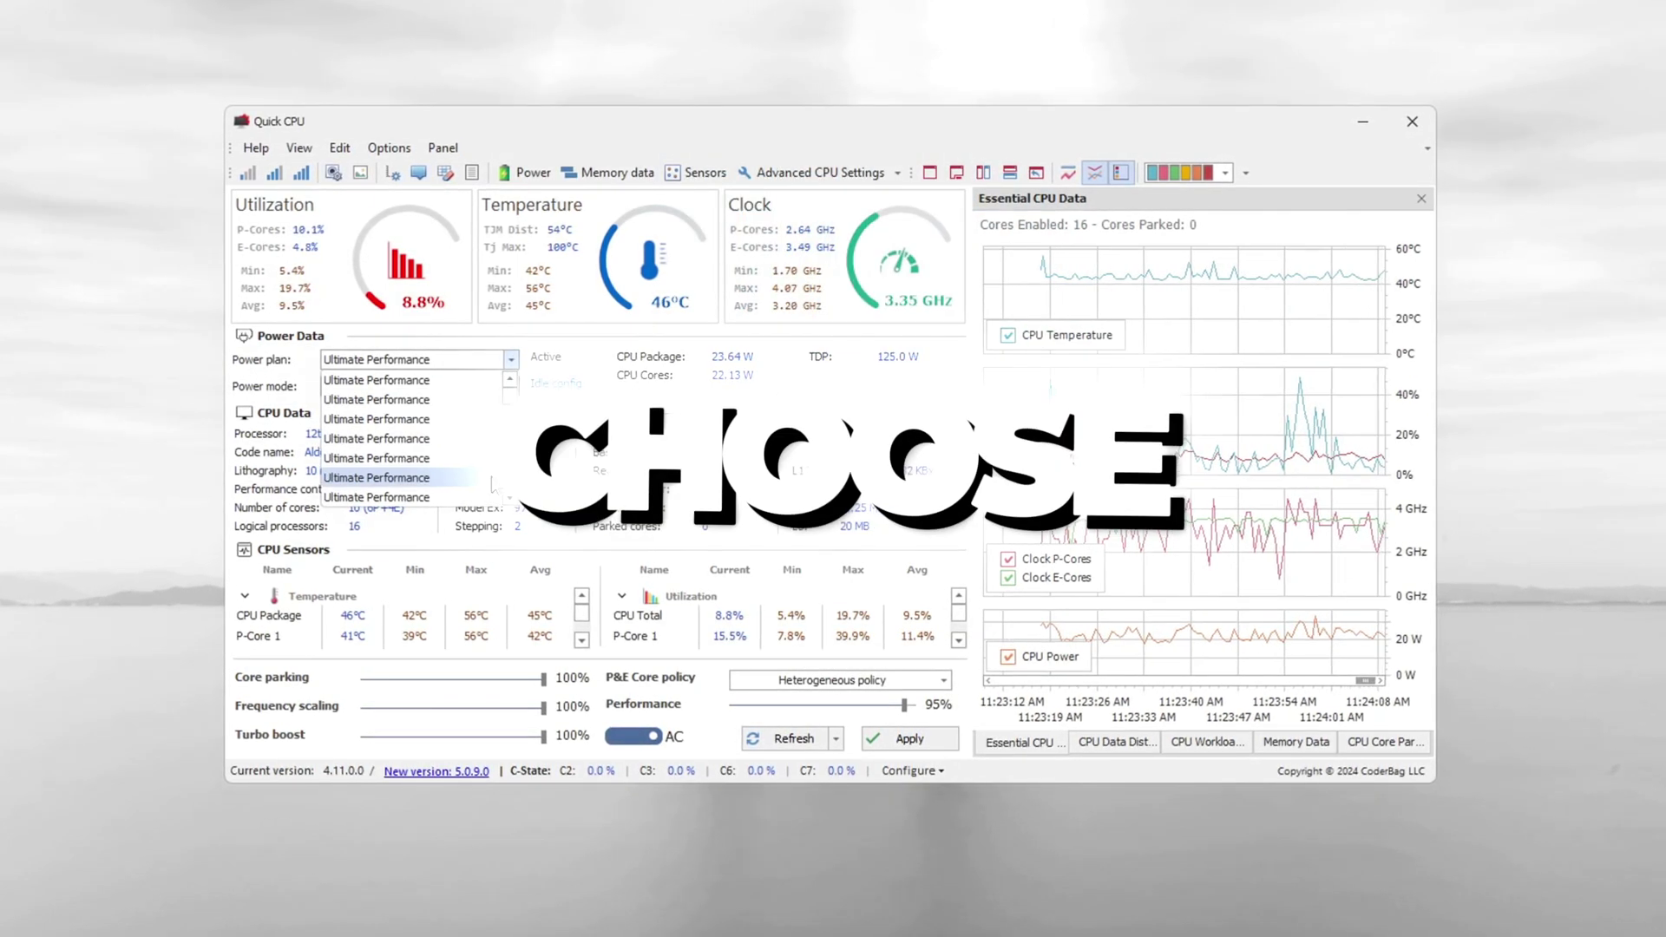
Choose the Ultimate Performance plan, set Performance to 100%, and apply the settings.
left_click(422, 425)
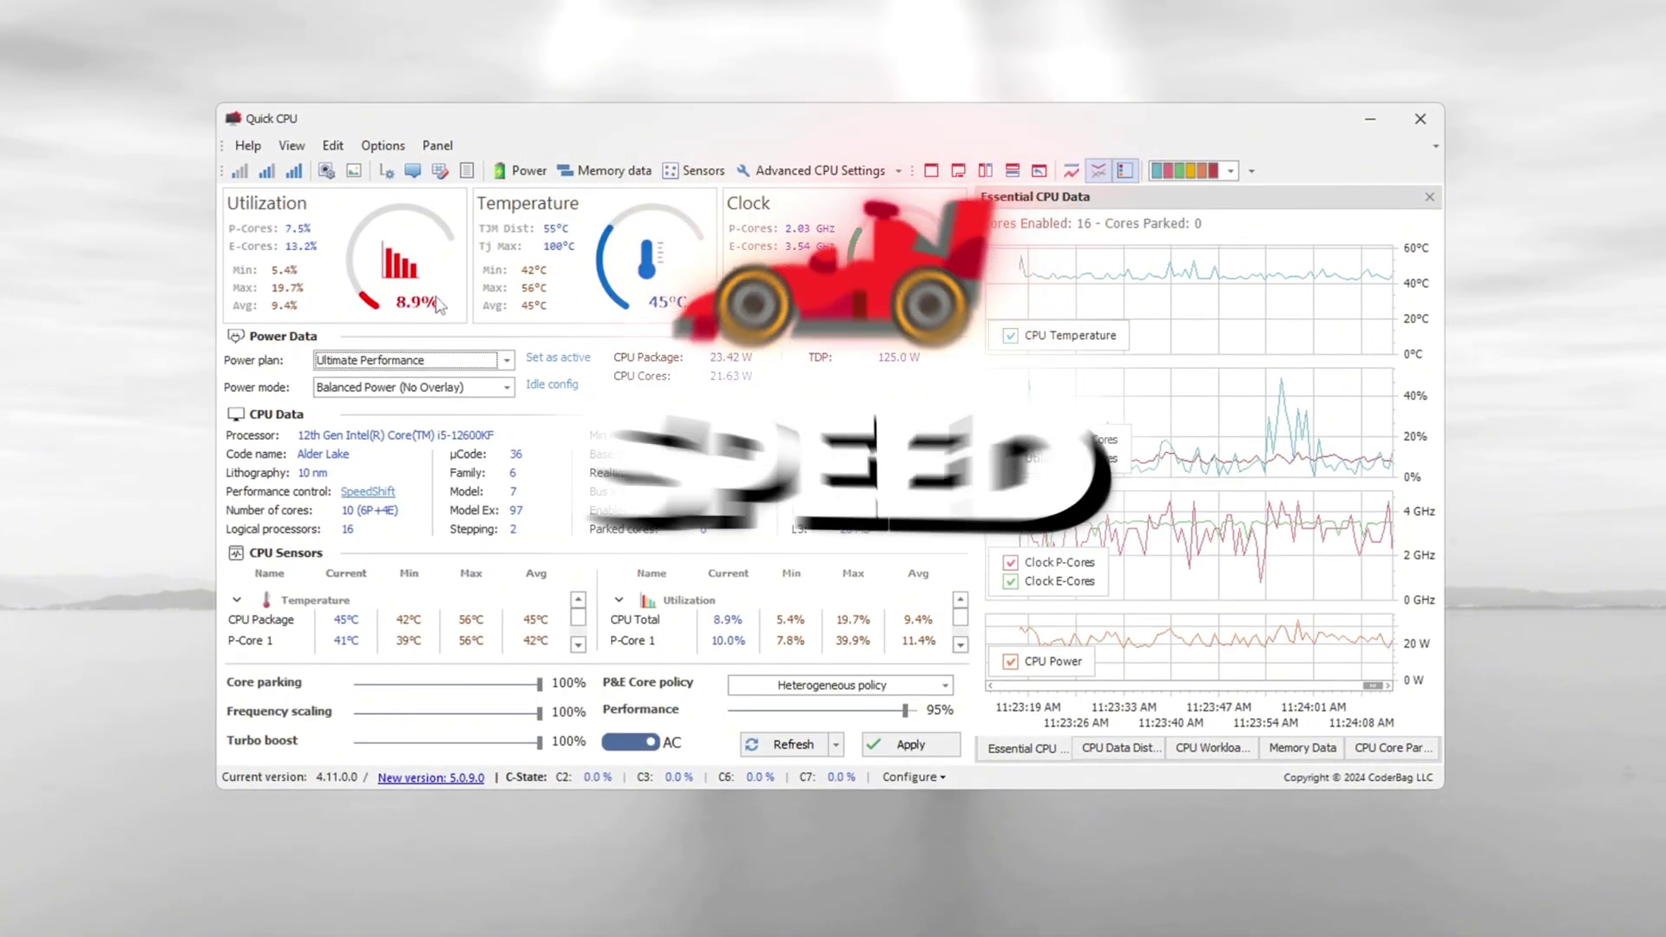
left_click(505, 387)
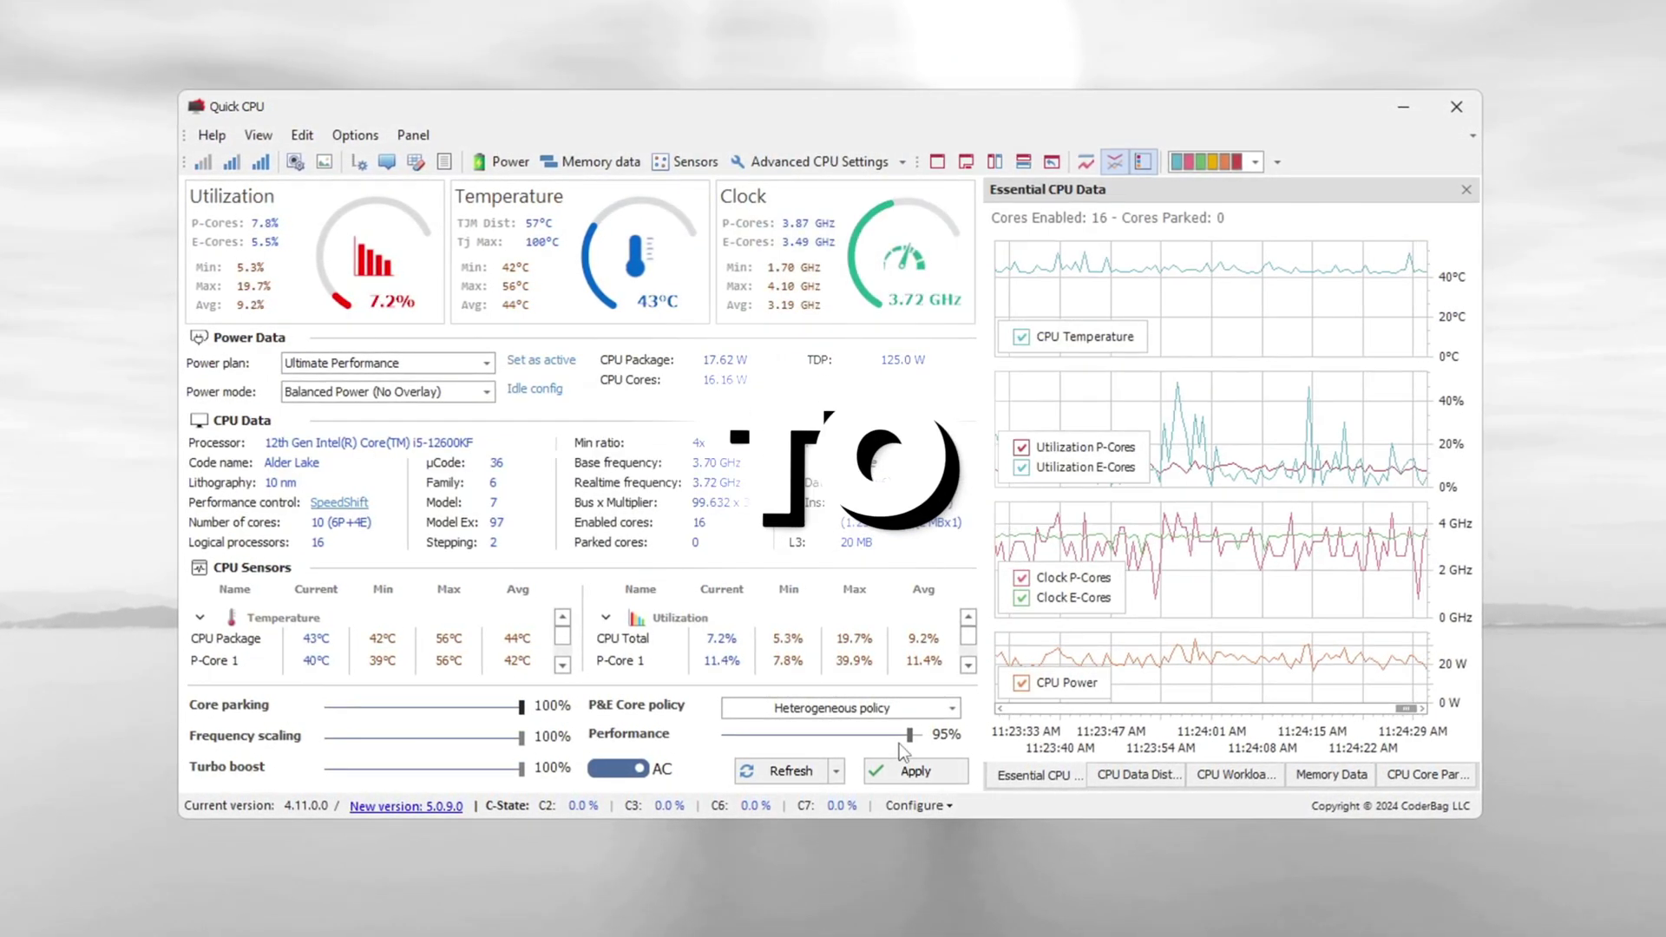
left_click_drag(796, 735, 939, 750)
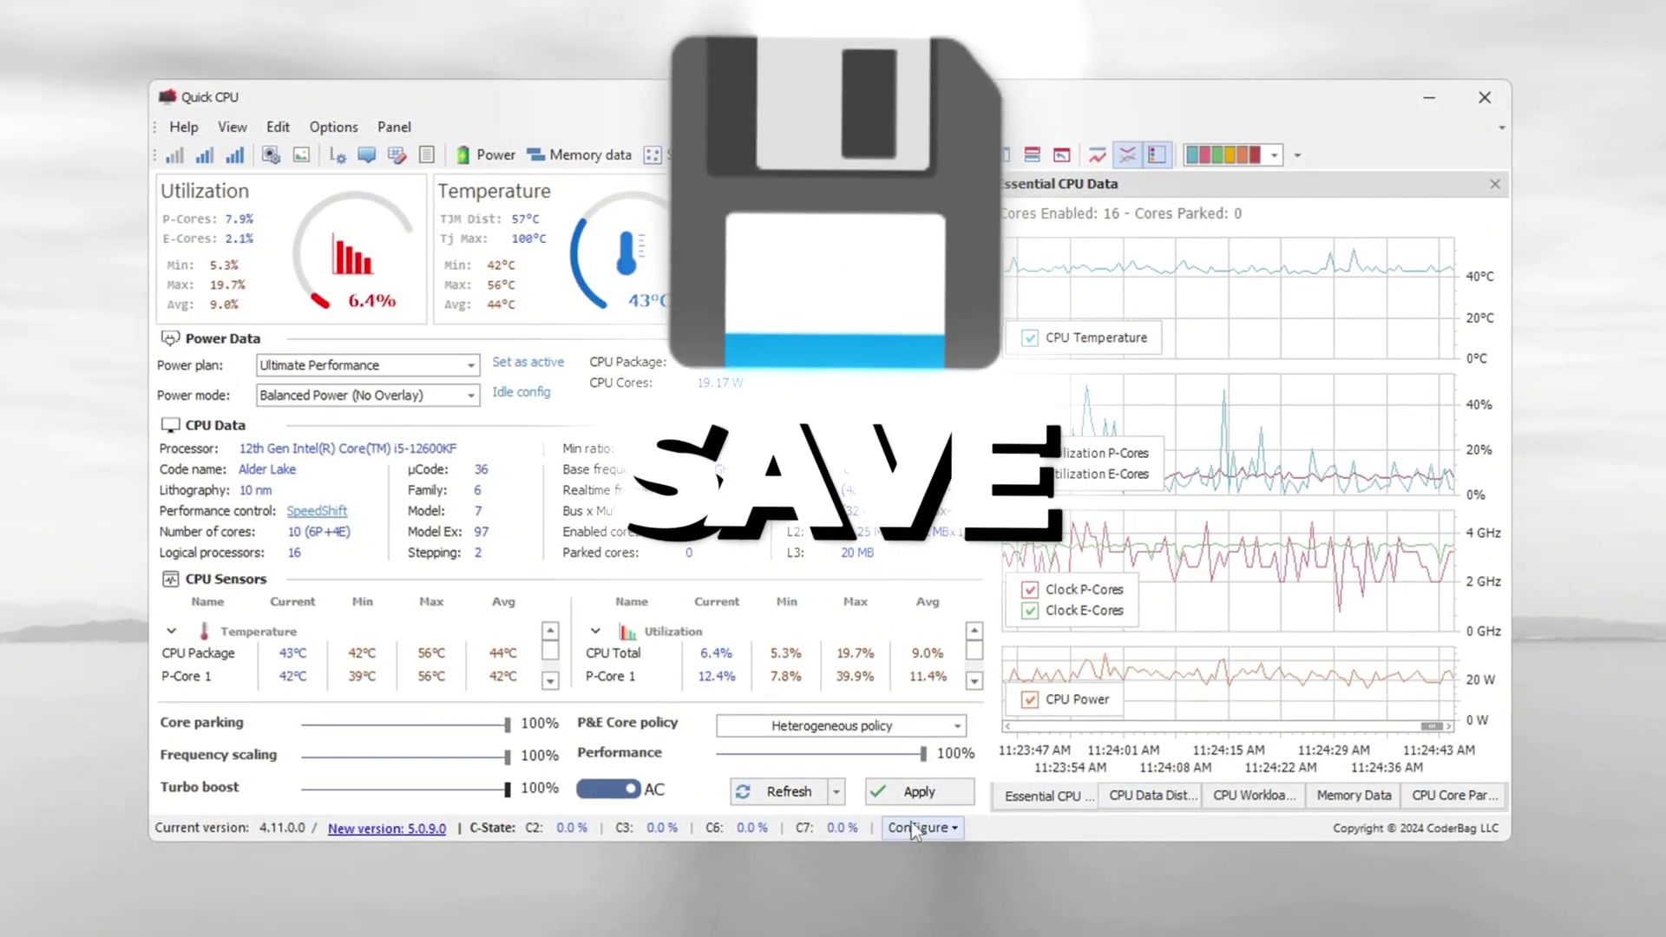
left_click(917, 792)
left_click(982, 537)
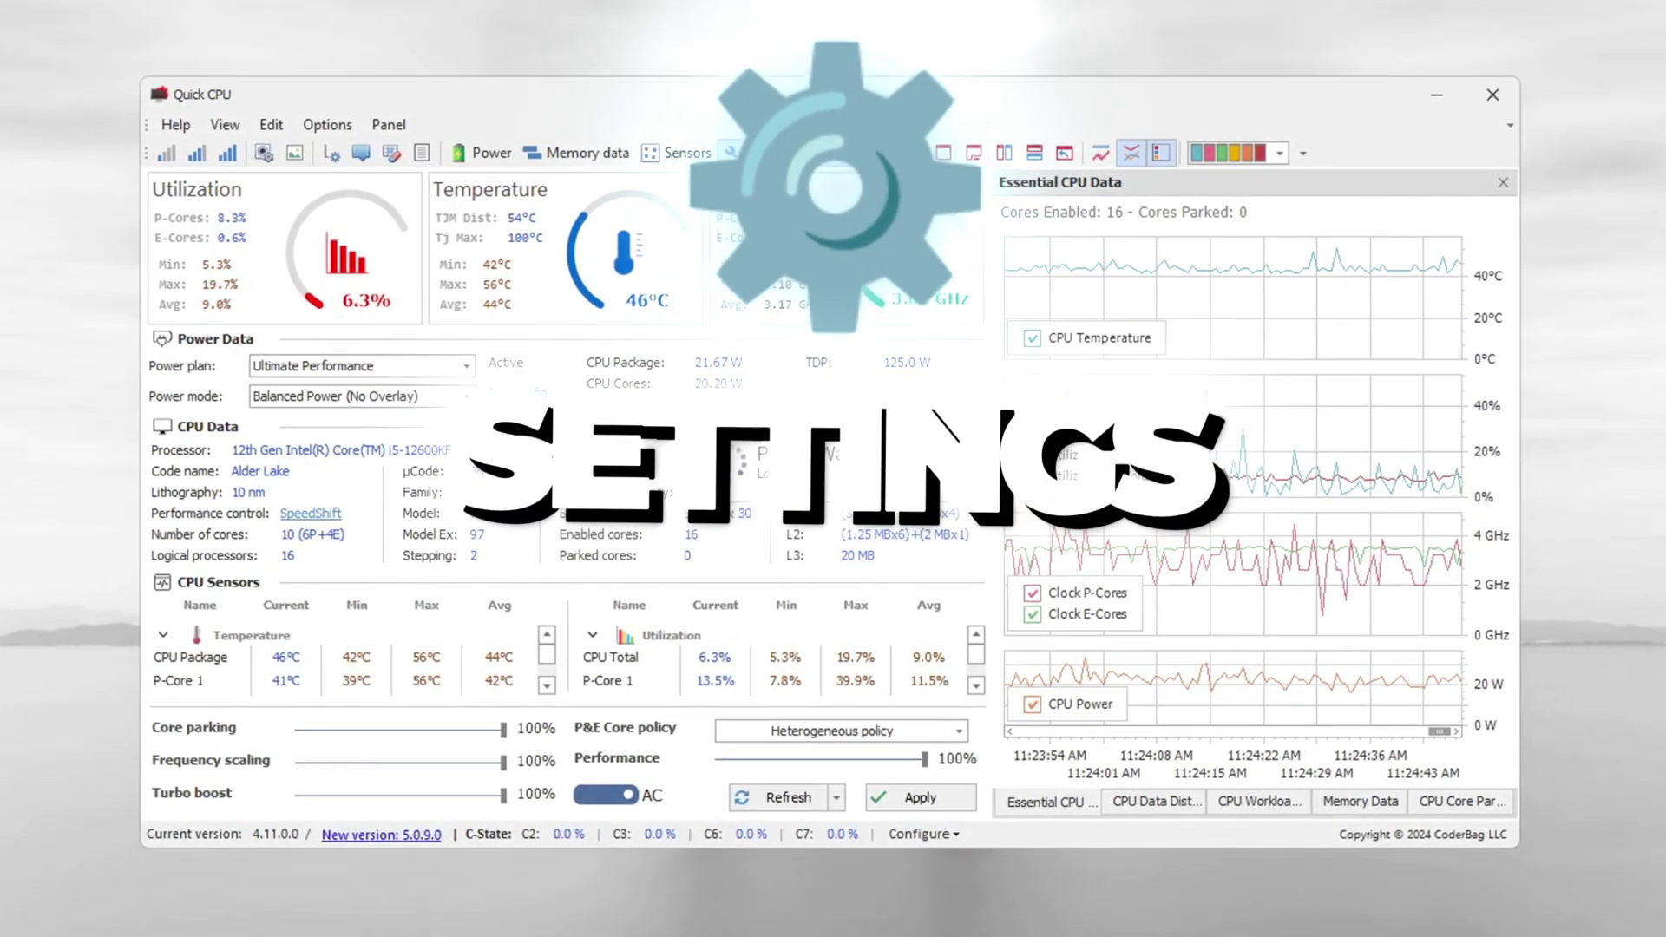
Open Advanced CPU Settings and make sure the Turbo Boost checkbox is enabled.
left_click(746, 153)
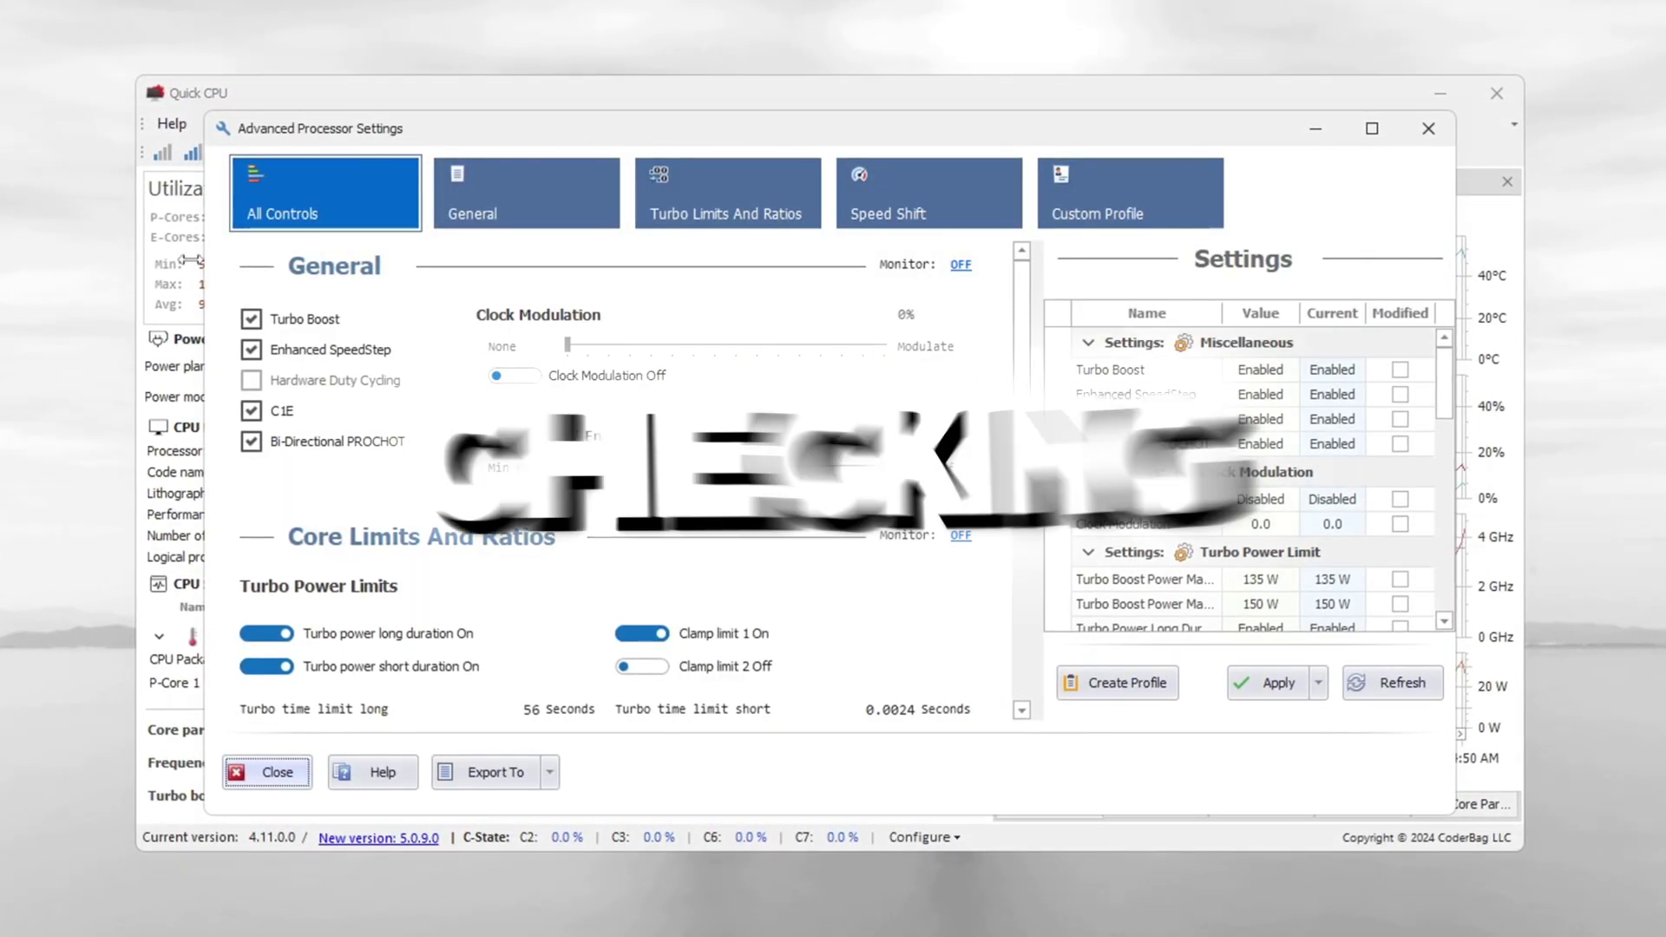
left_click(251, 319)
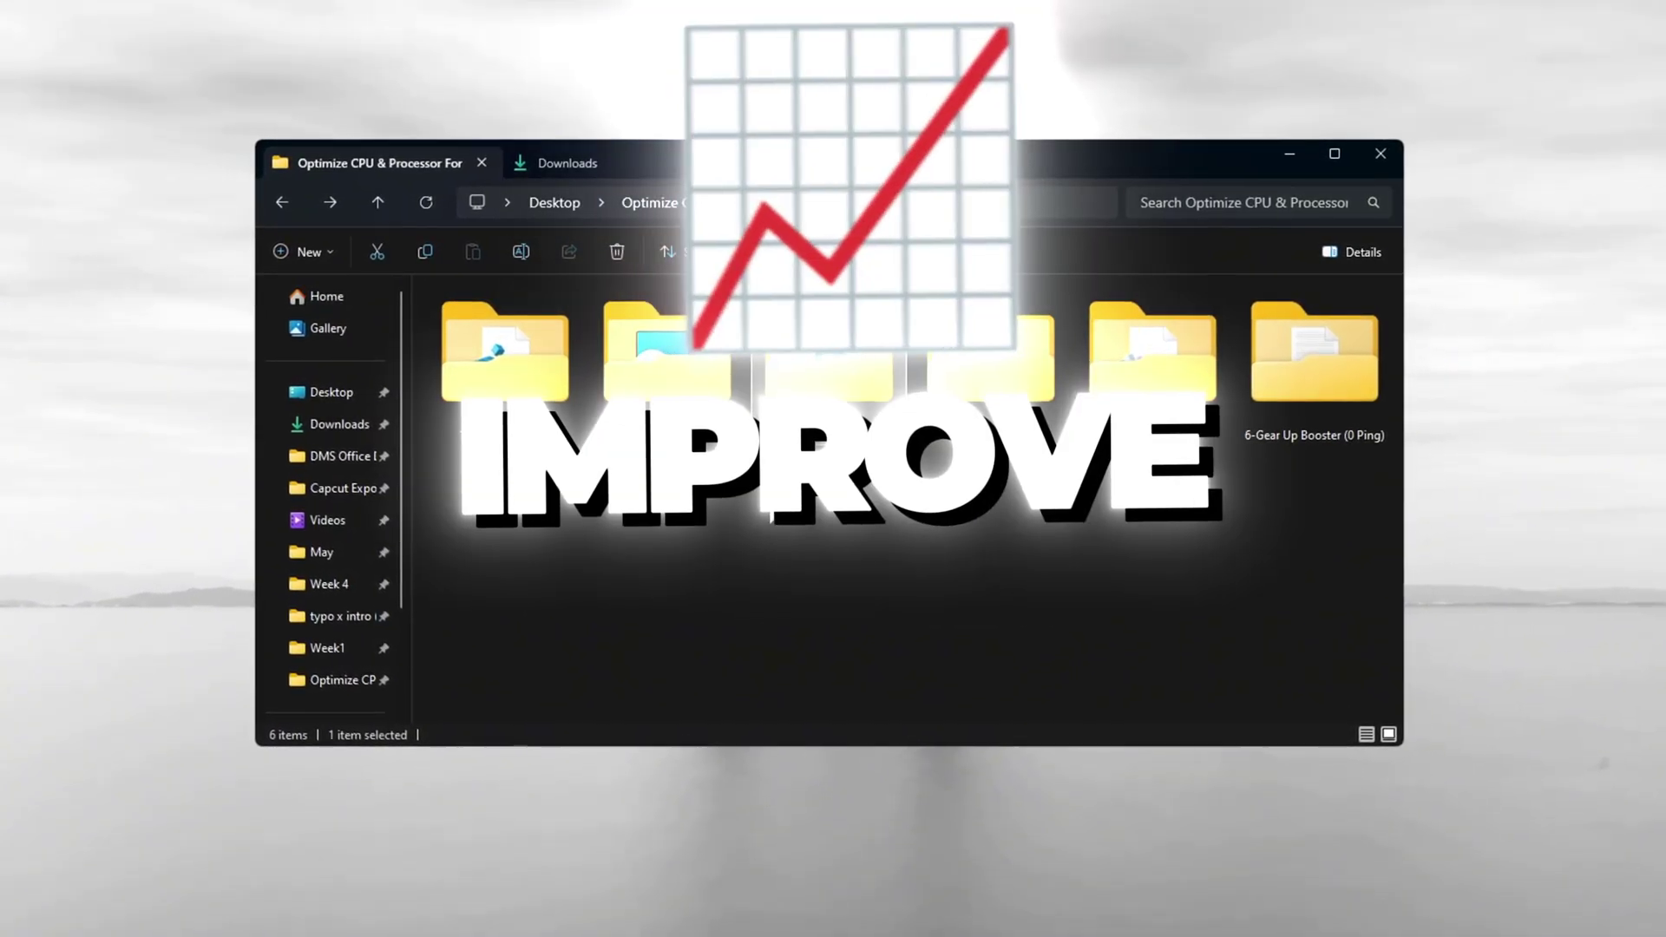
Open the 3-MSI Utility folder to run MSI Mode Utility 3.0.exe.
double_click(840, 430)
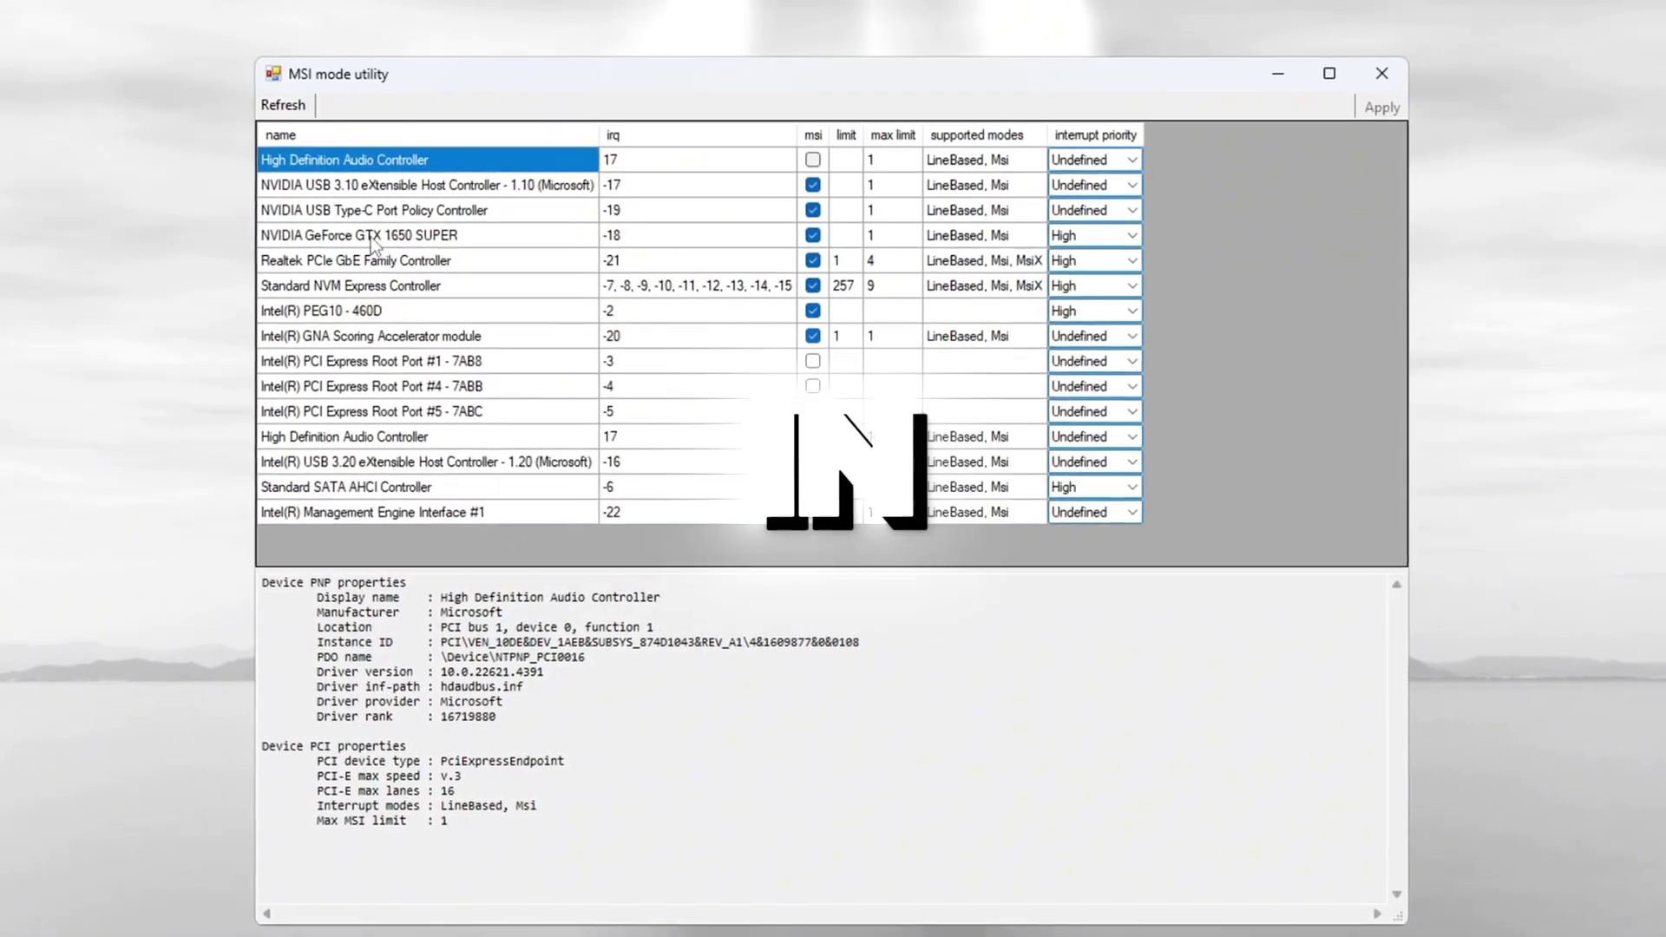
Set High interrupt priority for the GeForce GTX 1650 SUPER and the Intel PEG10 - 460D device.
left_click(371, 238)
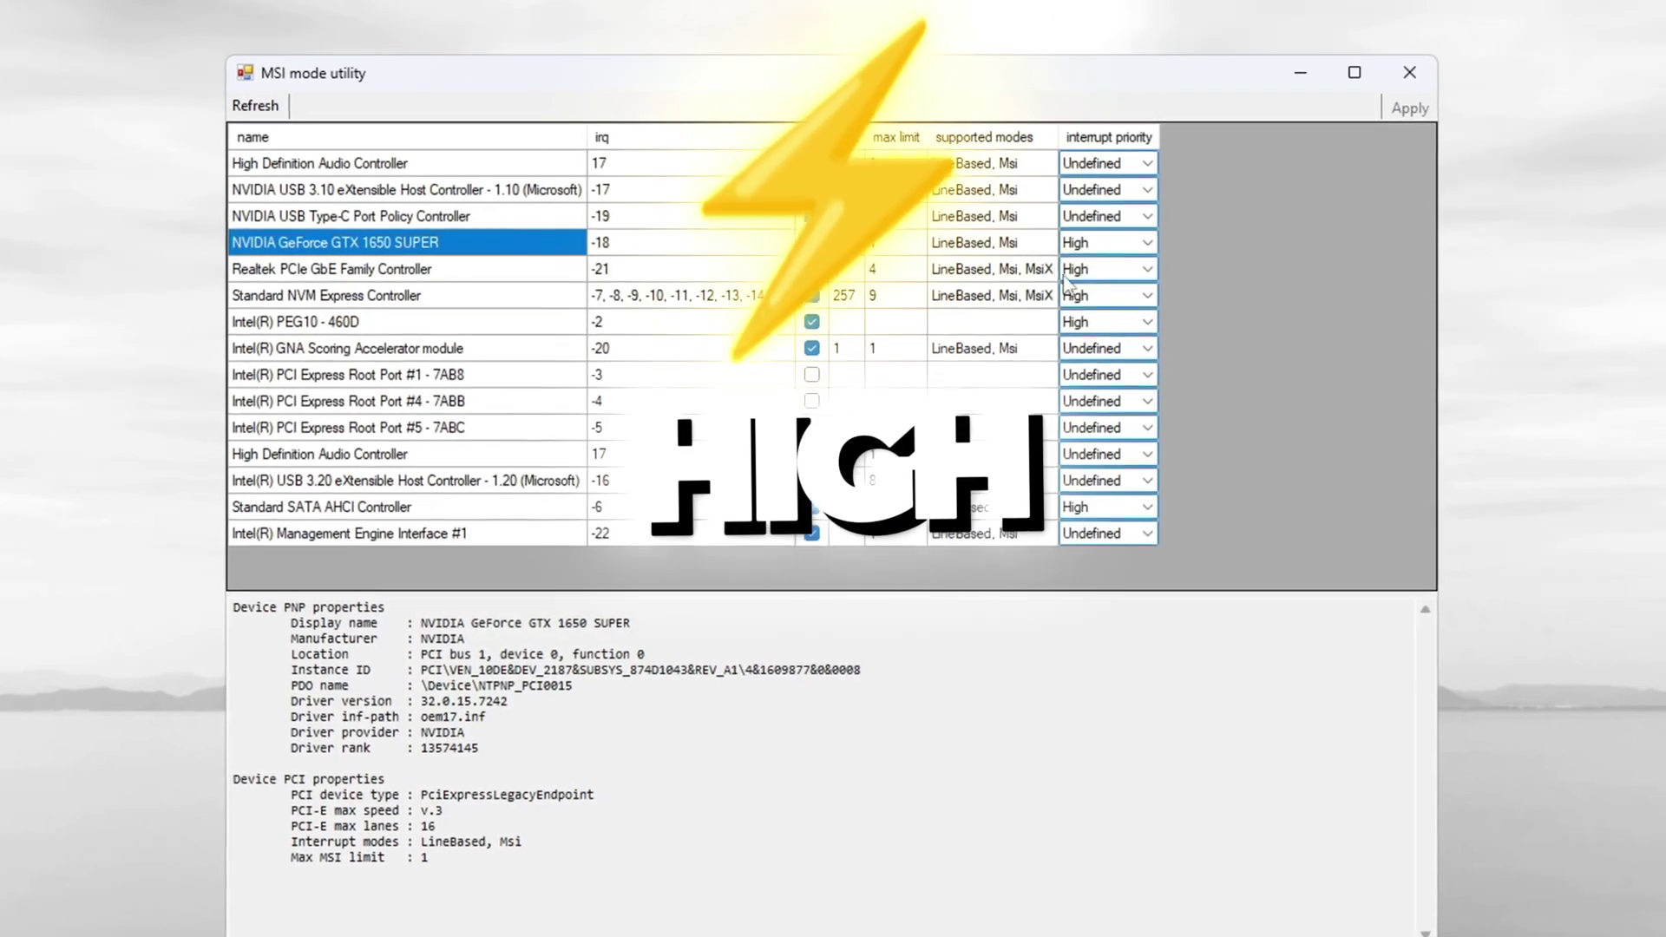
left_click(1141, 316)
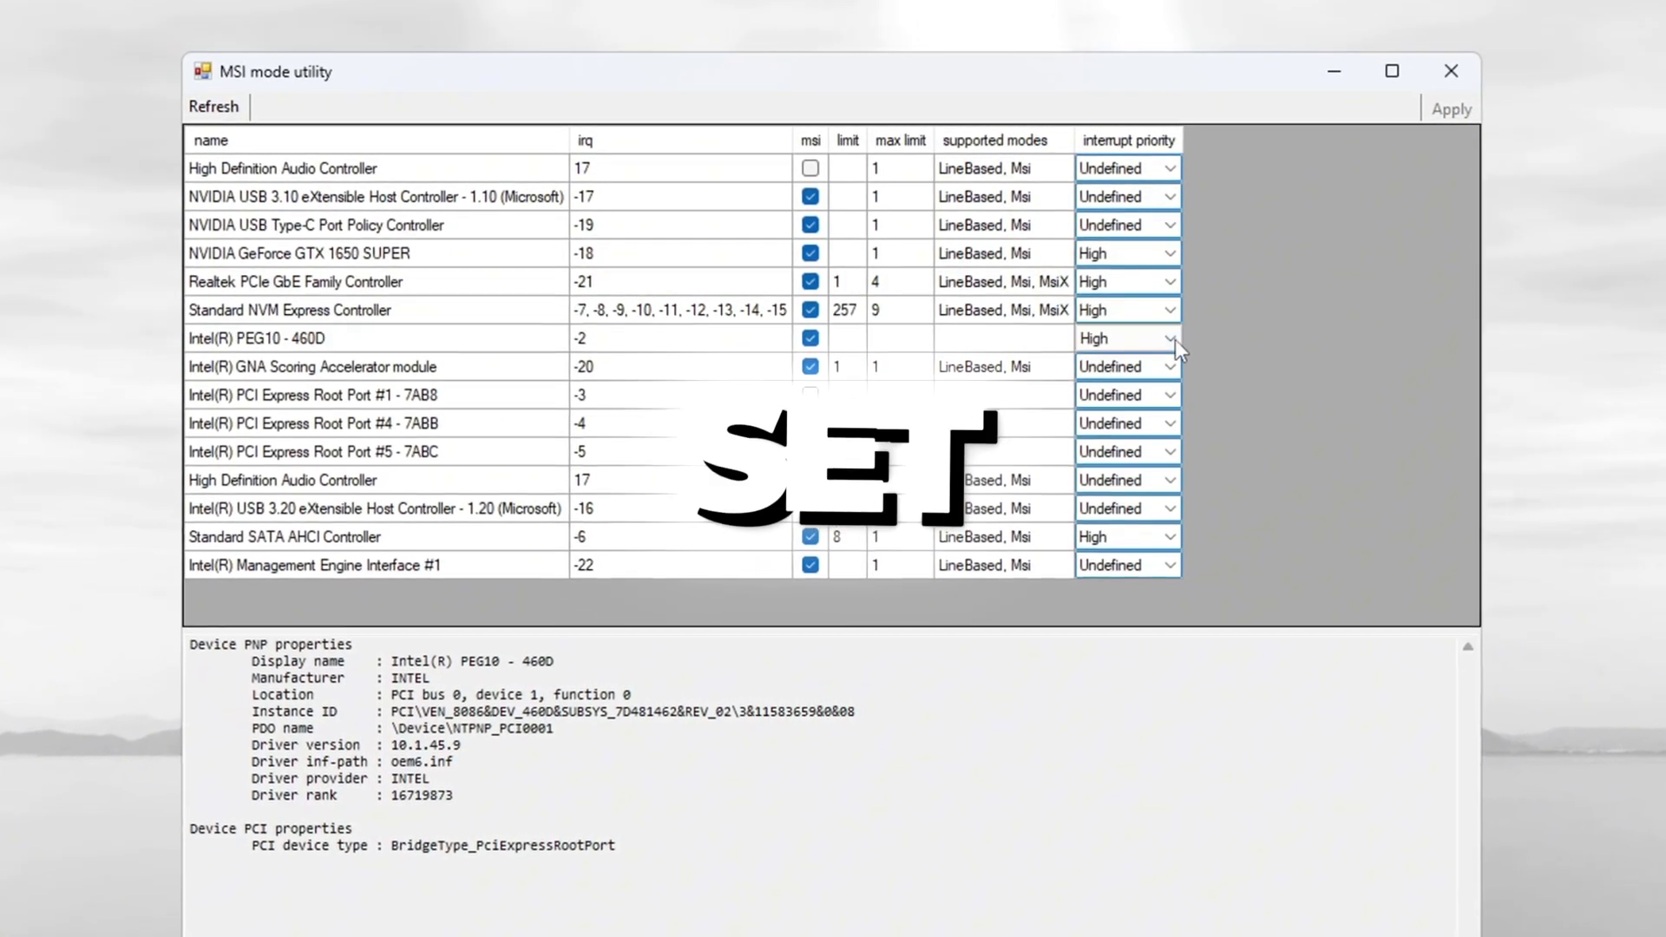
left_click(1168, 336)
left_click(1161, 424)
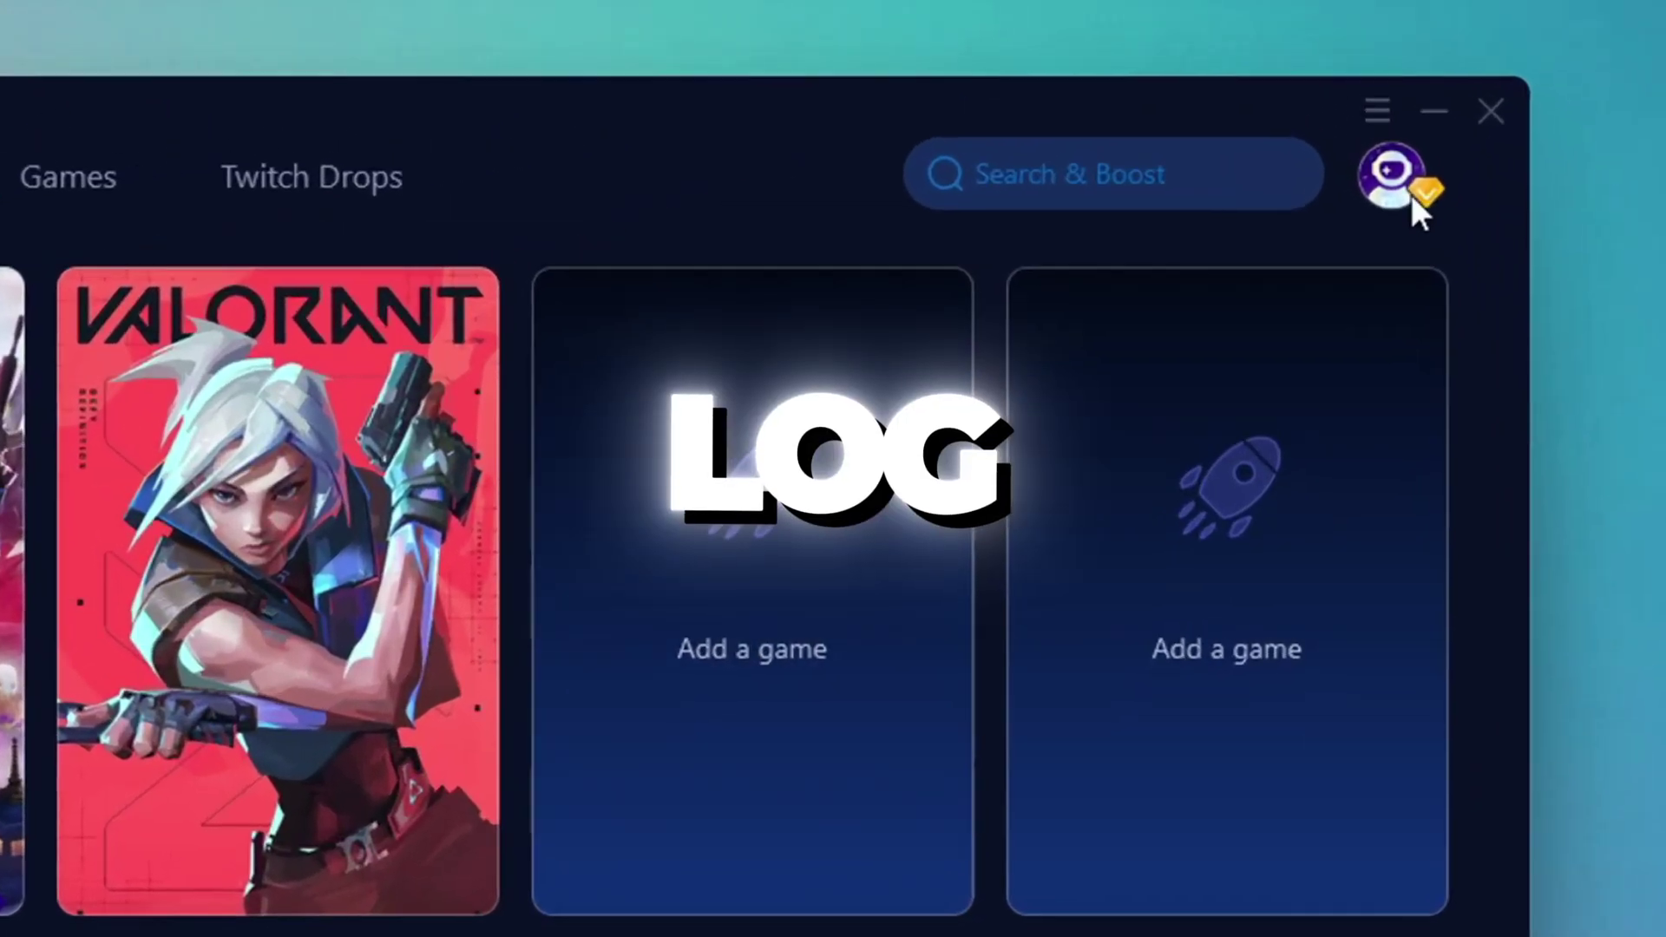
Look through the account profile panel and the Games page, then return Home.
left_click(1344, 117)
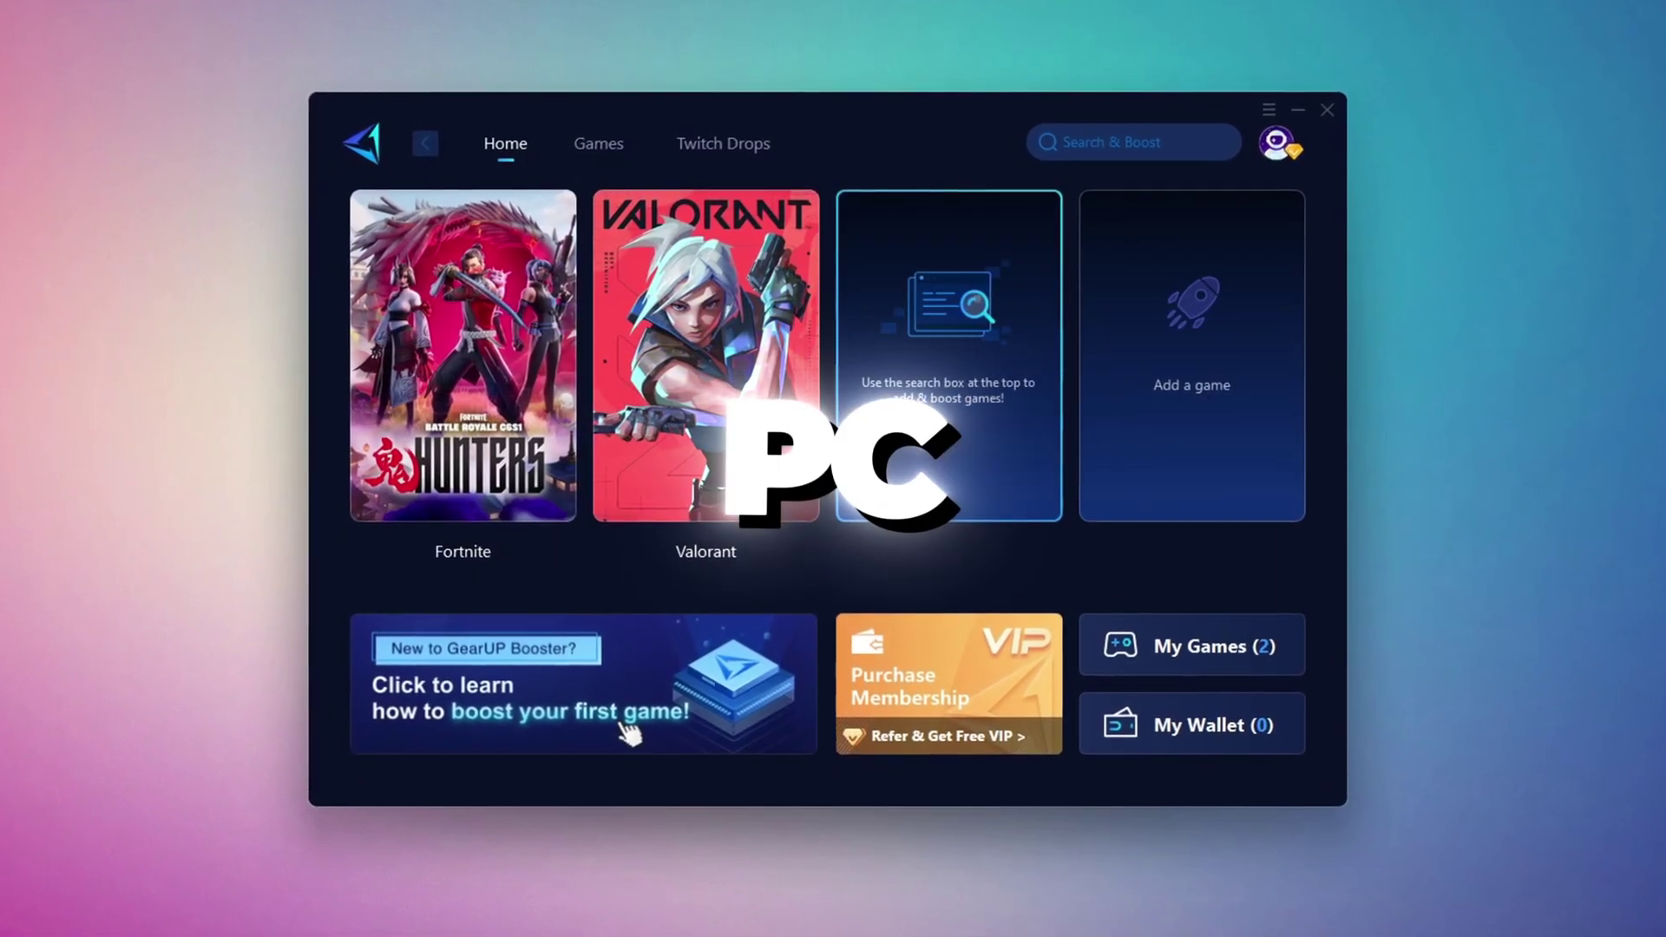
left_click(612, 149)
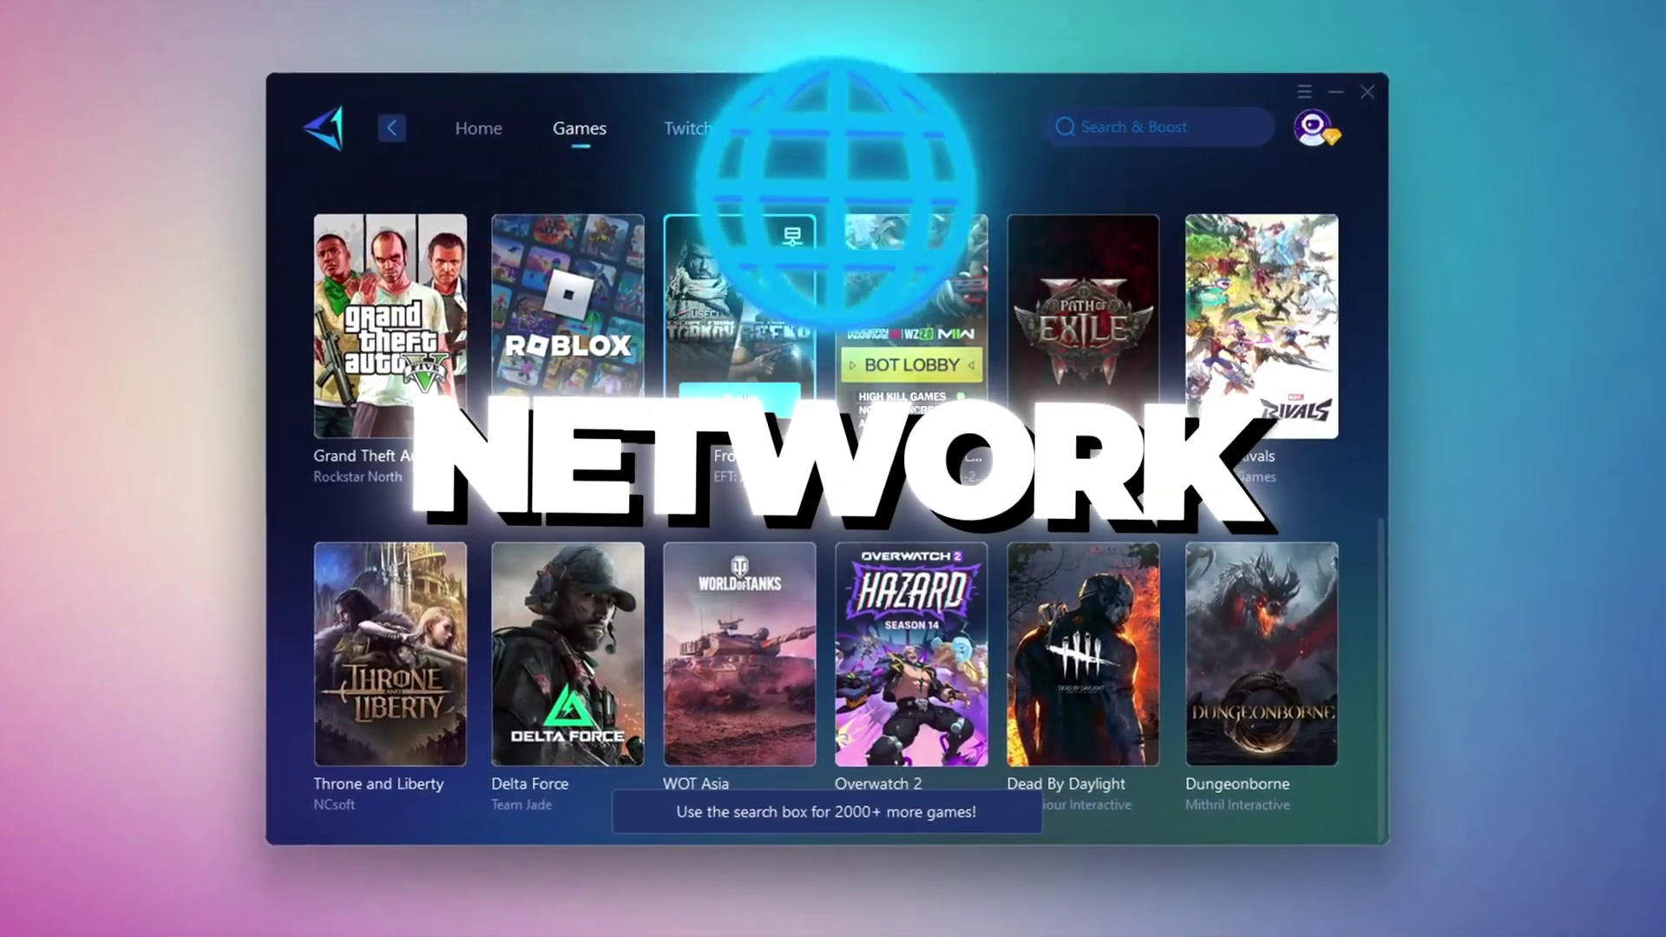
left_click(478, 130)
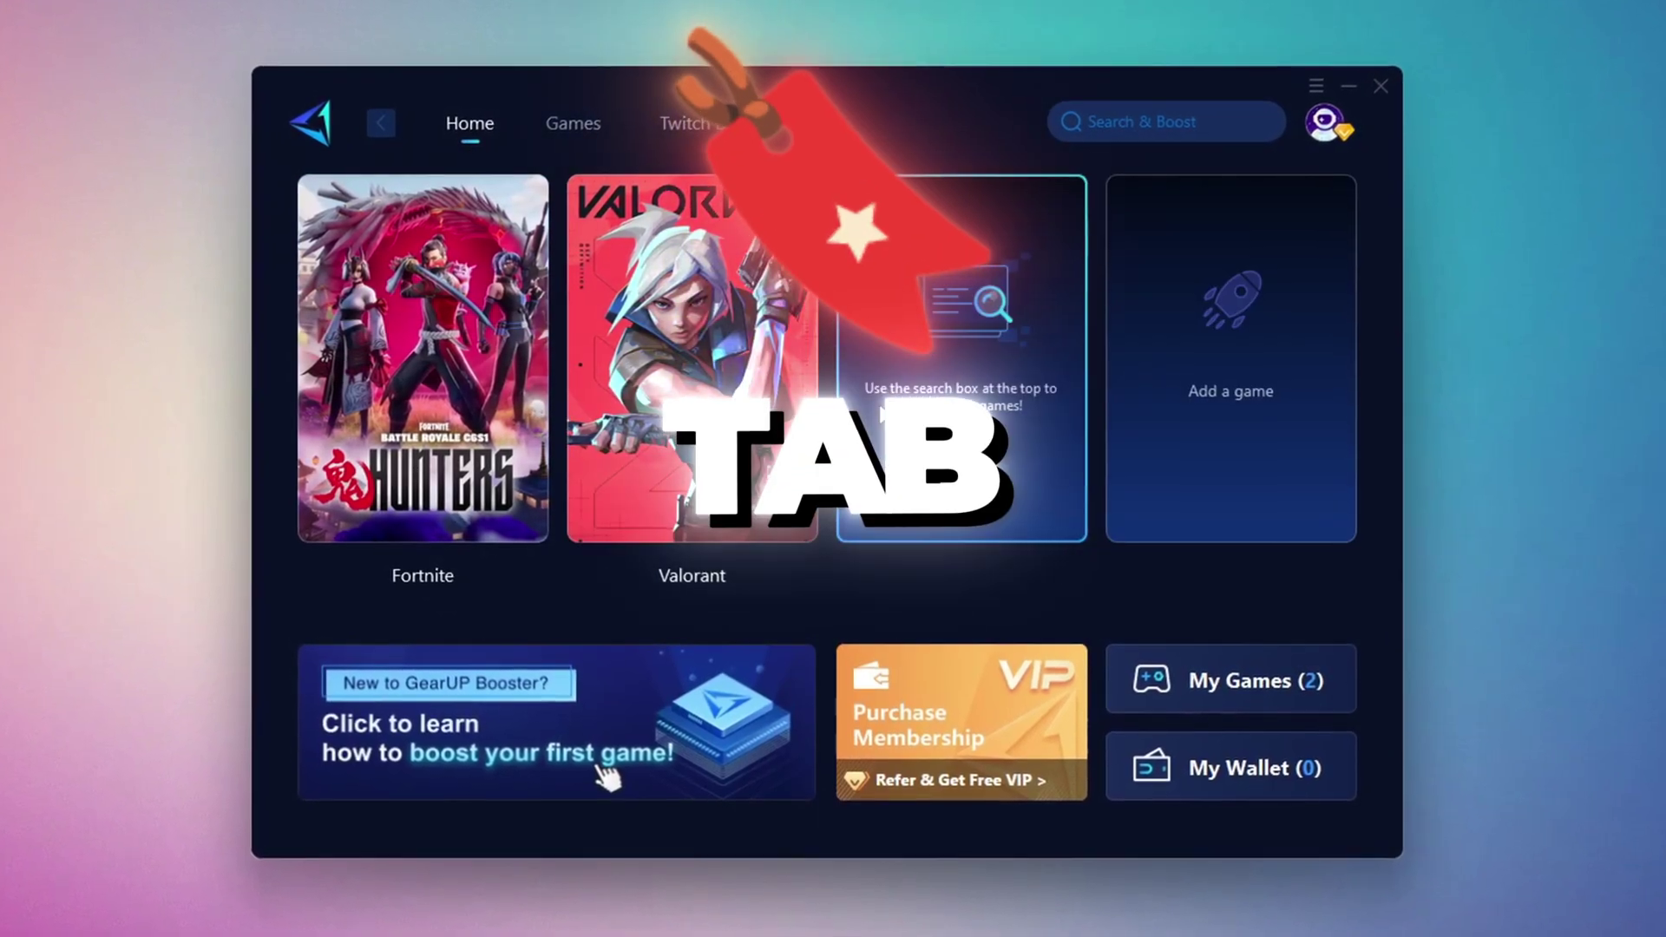
Start boosting Fortnite and confirm Middle East as the server region.
mouse_move(816, 407)
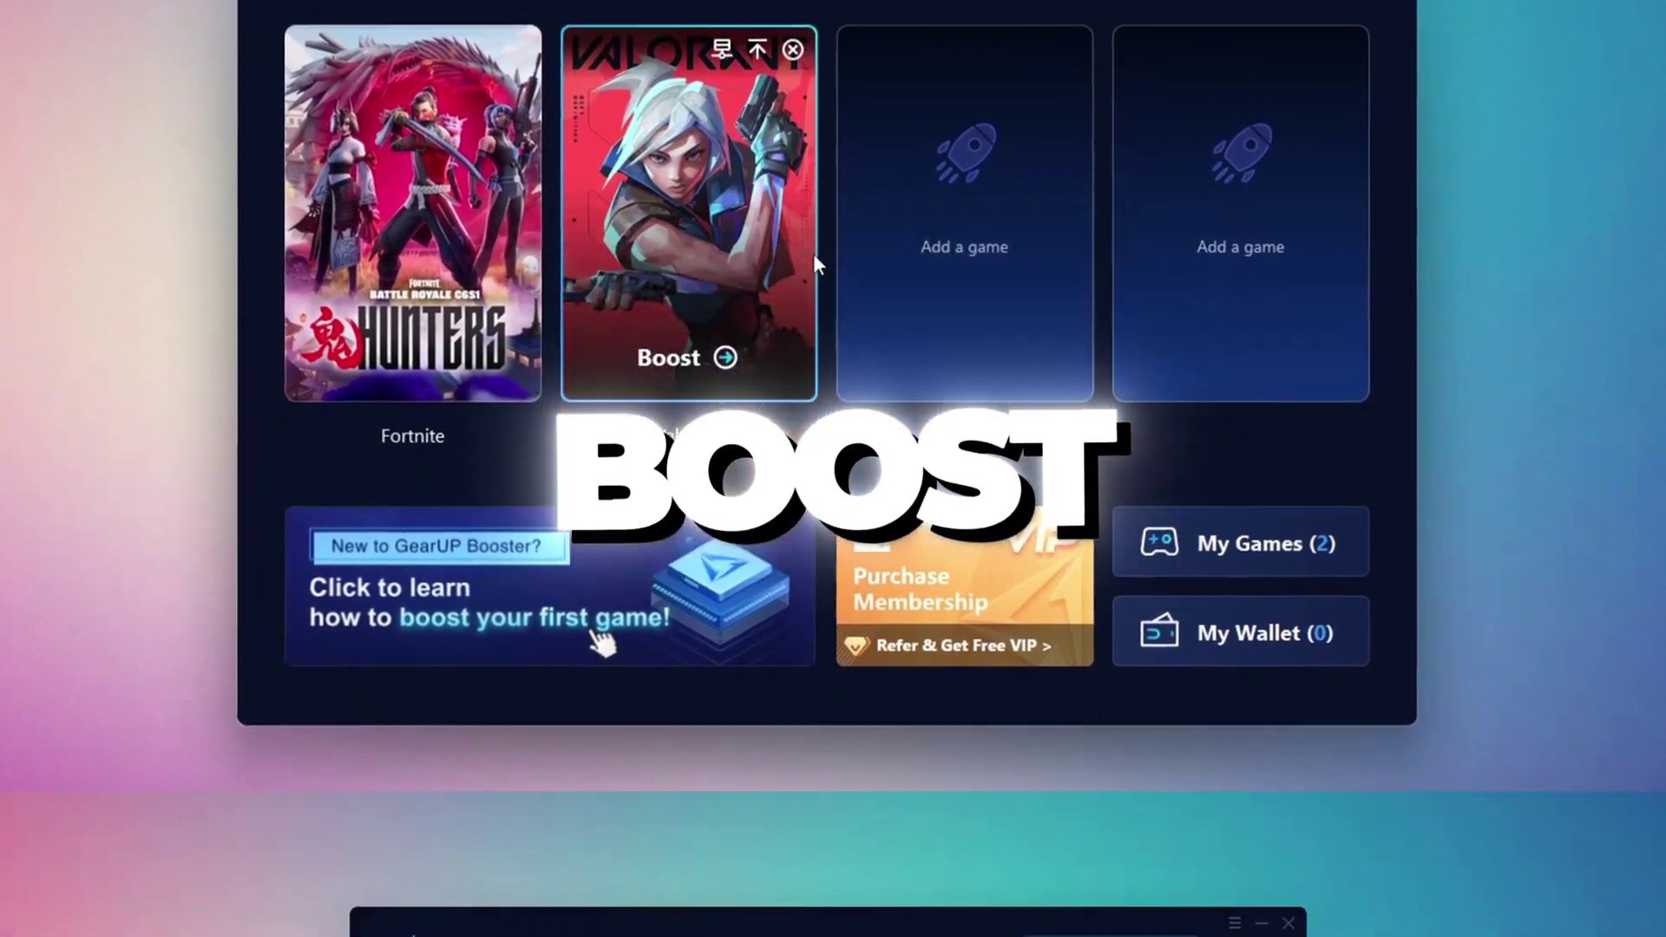
mouse_move(403, 214)
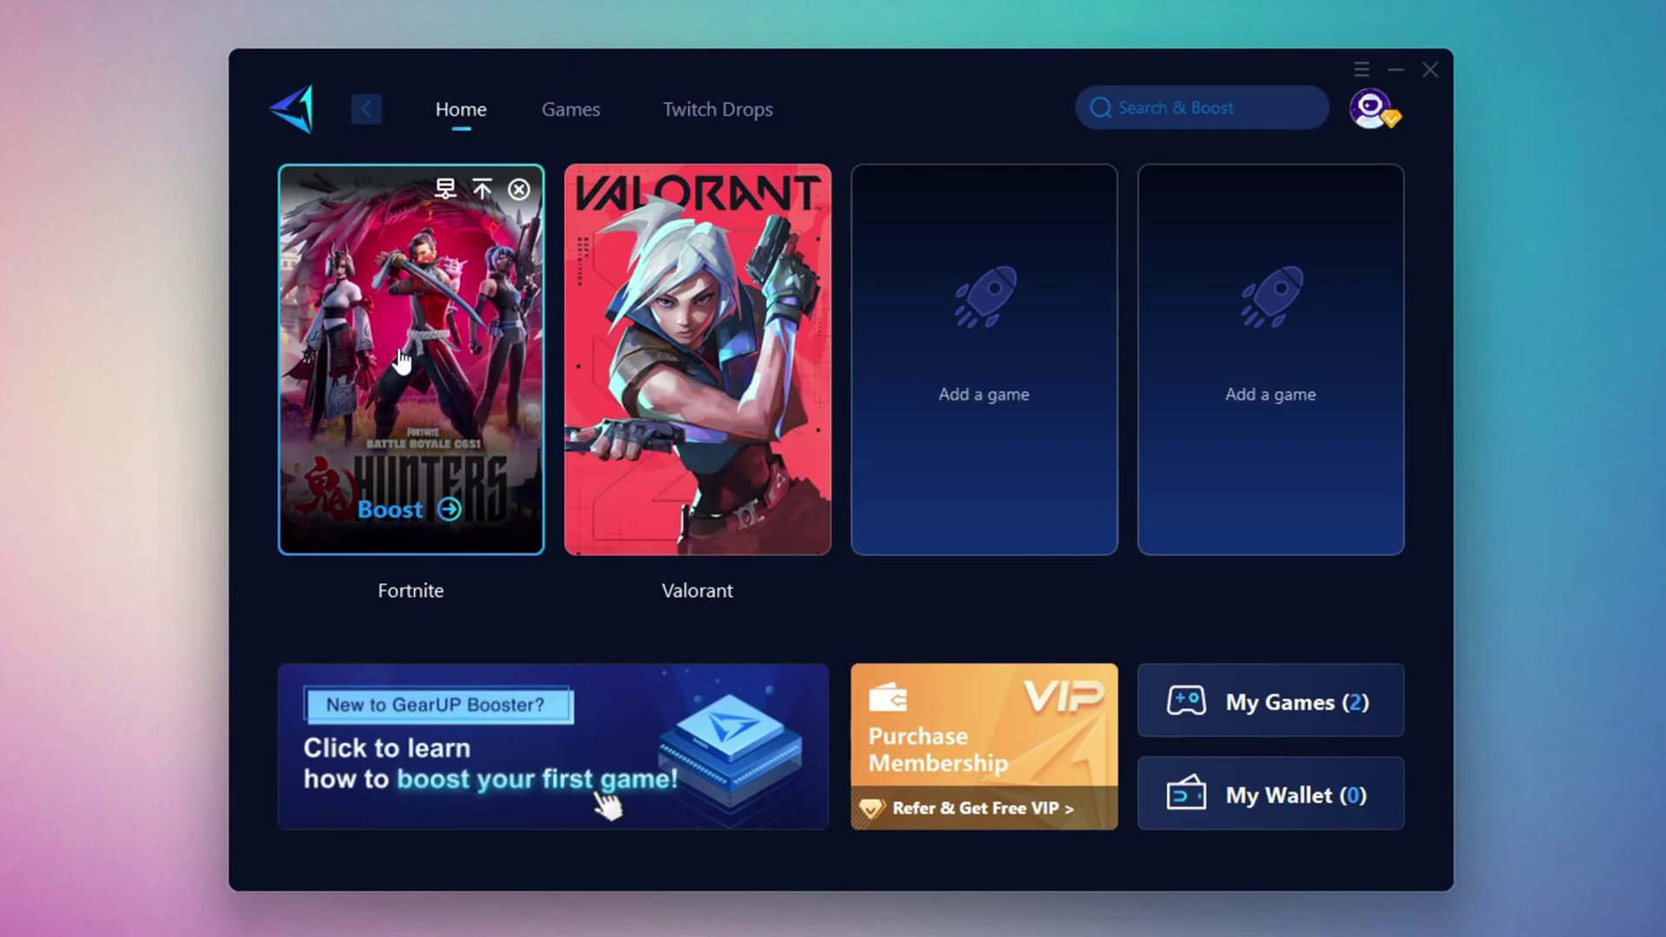
left_click(393, 512)
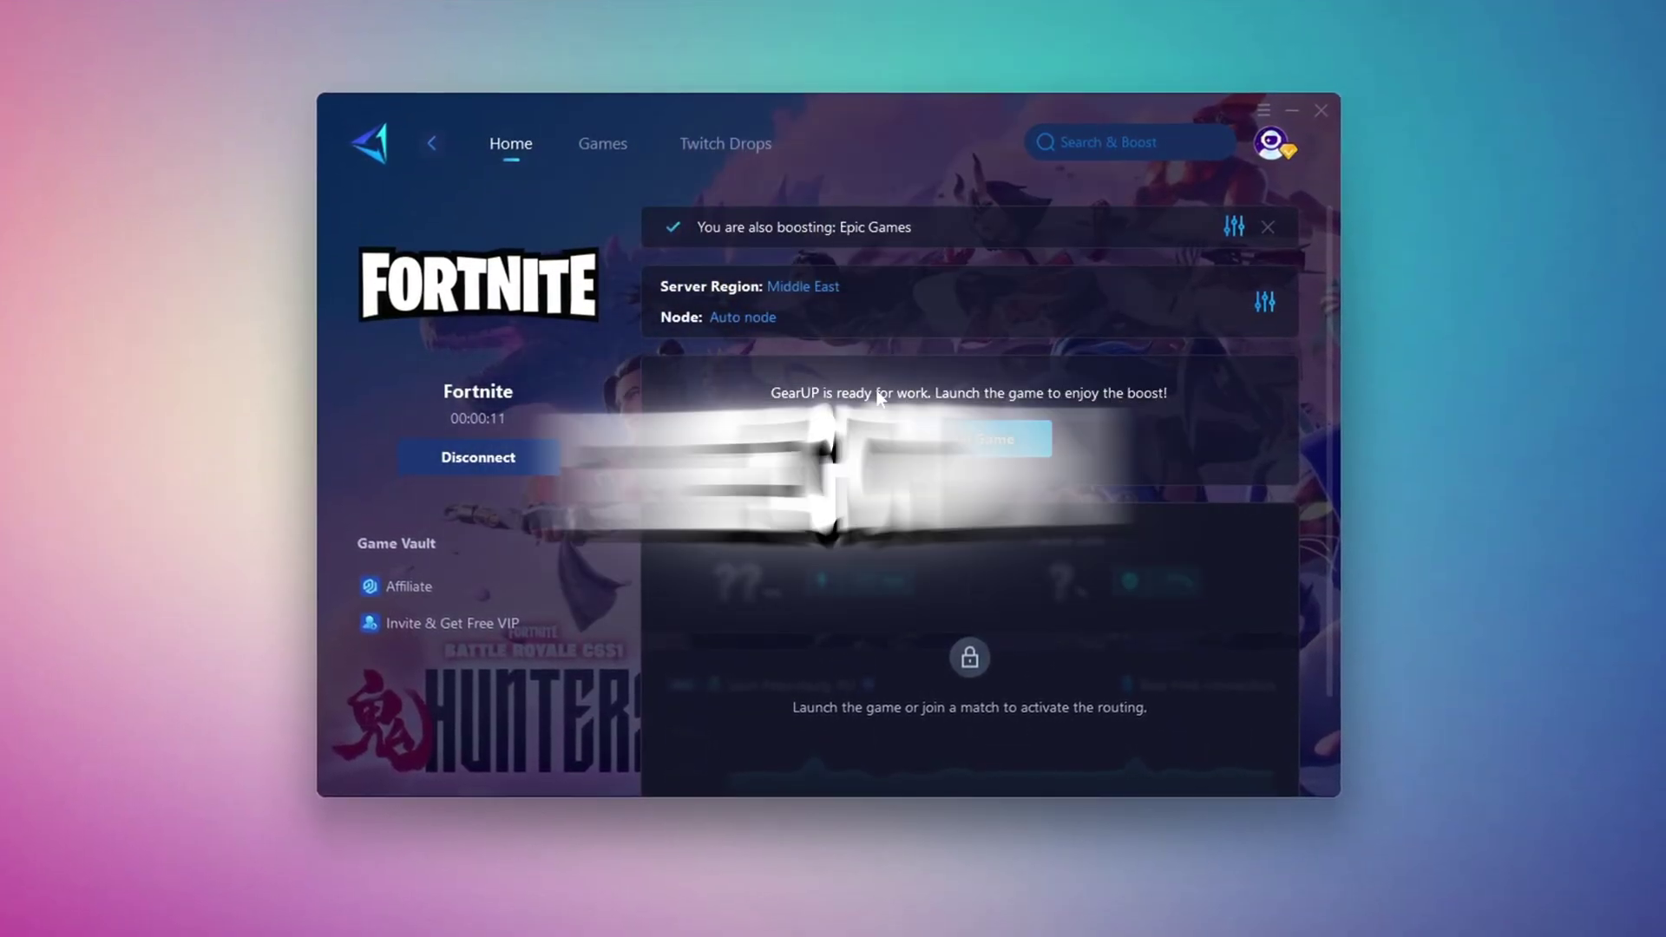
left_click(804, 288)
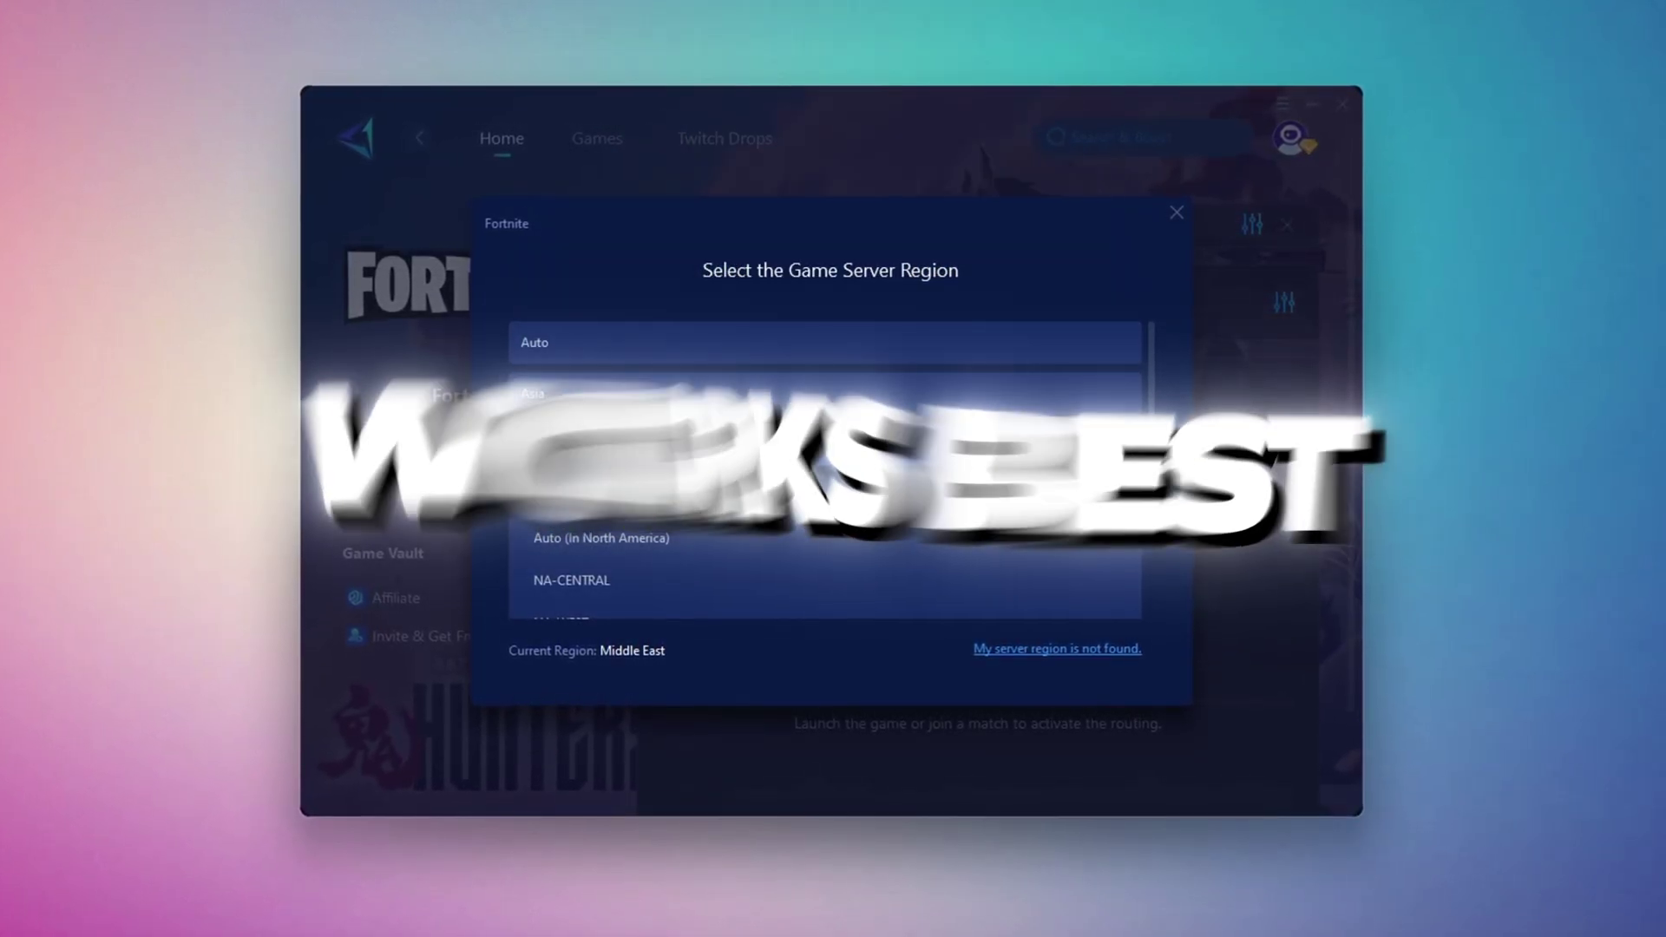
left_click(1177, 213)
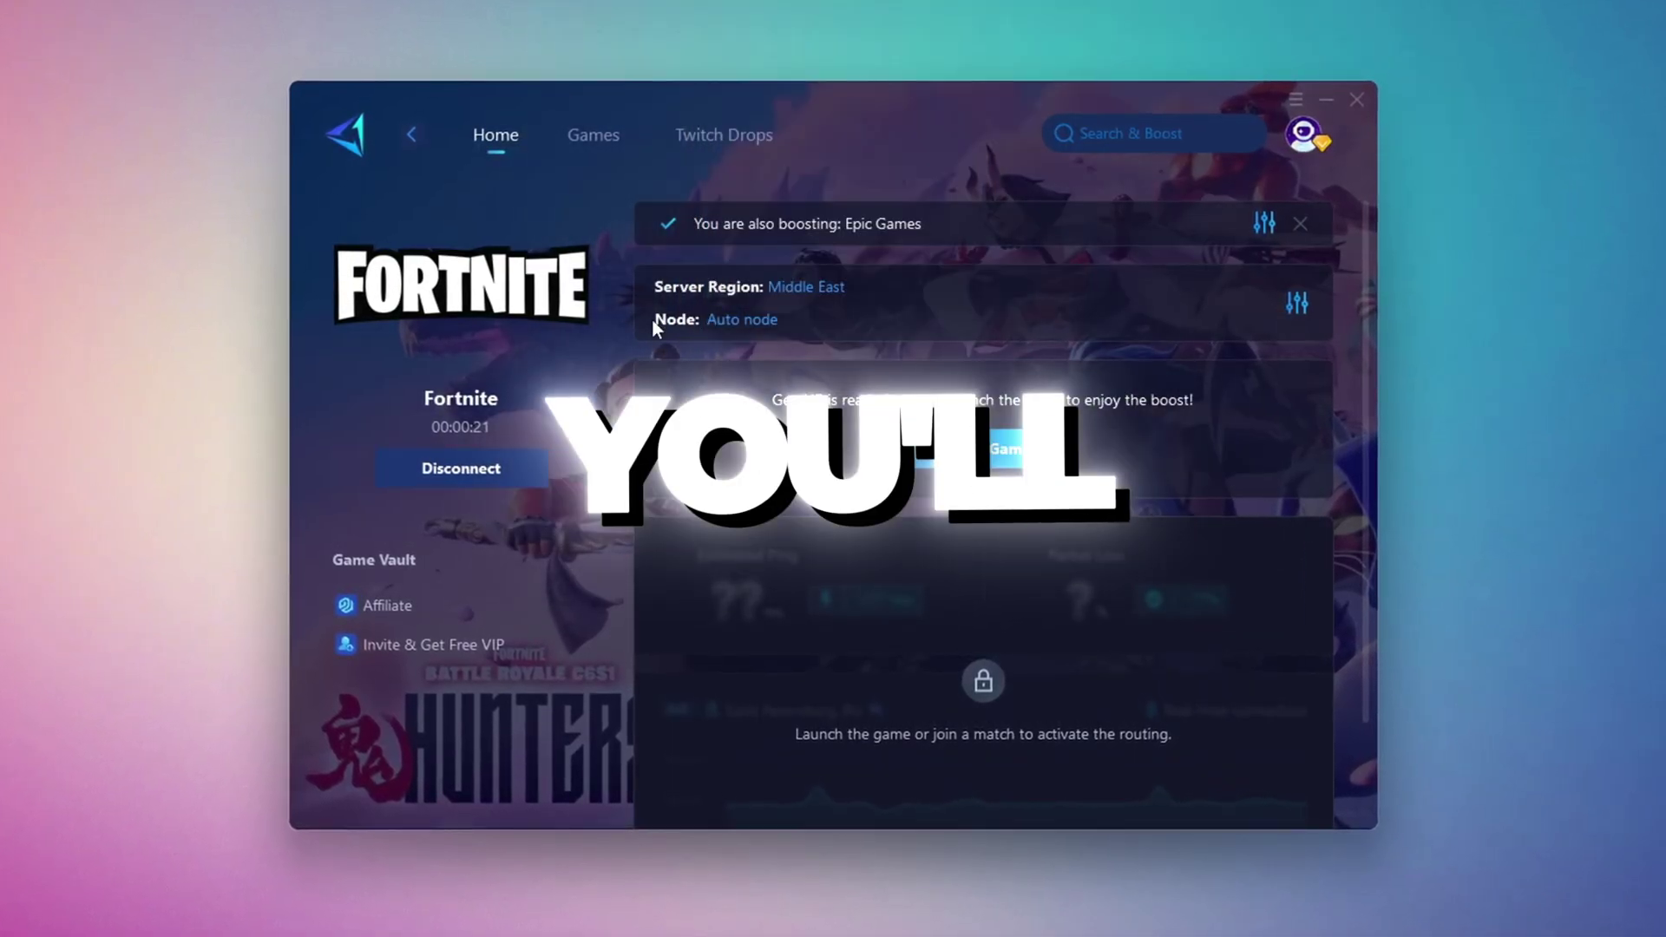
Leave the Middle East node on Auto and close the GearUP Booster window.
left_click(744, 321)
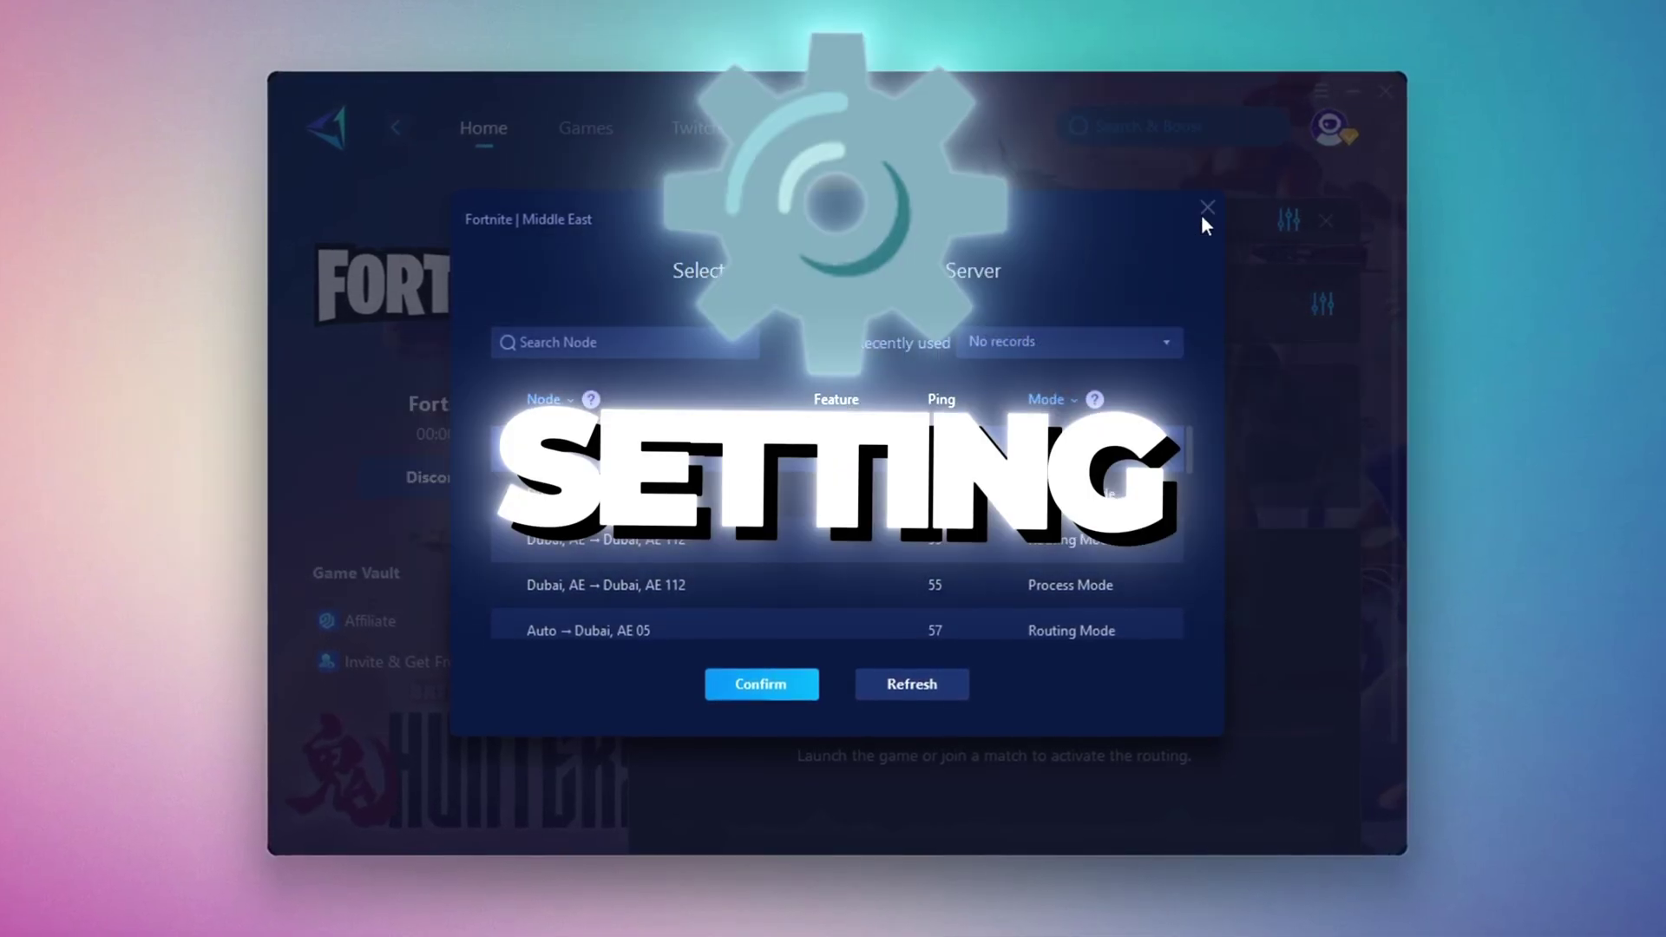
left_click(1206, 208)
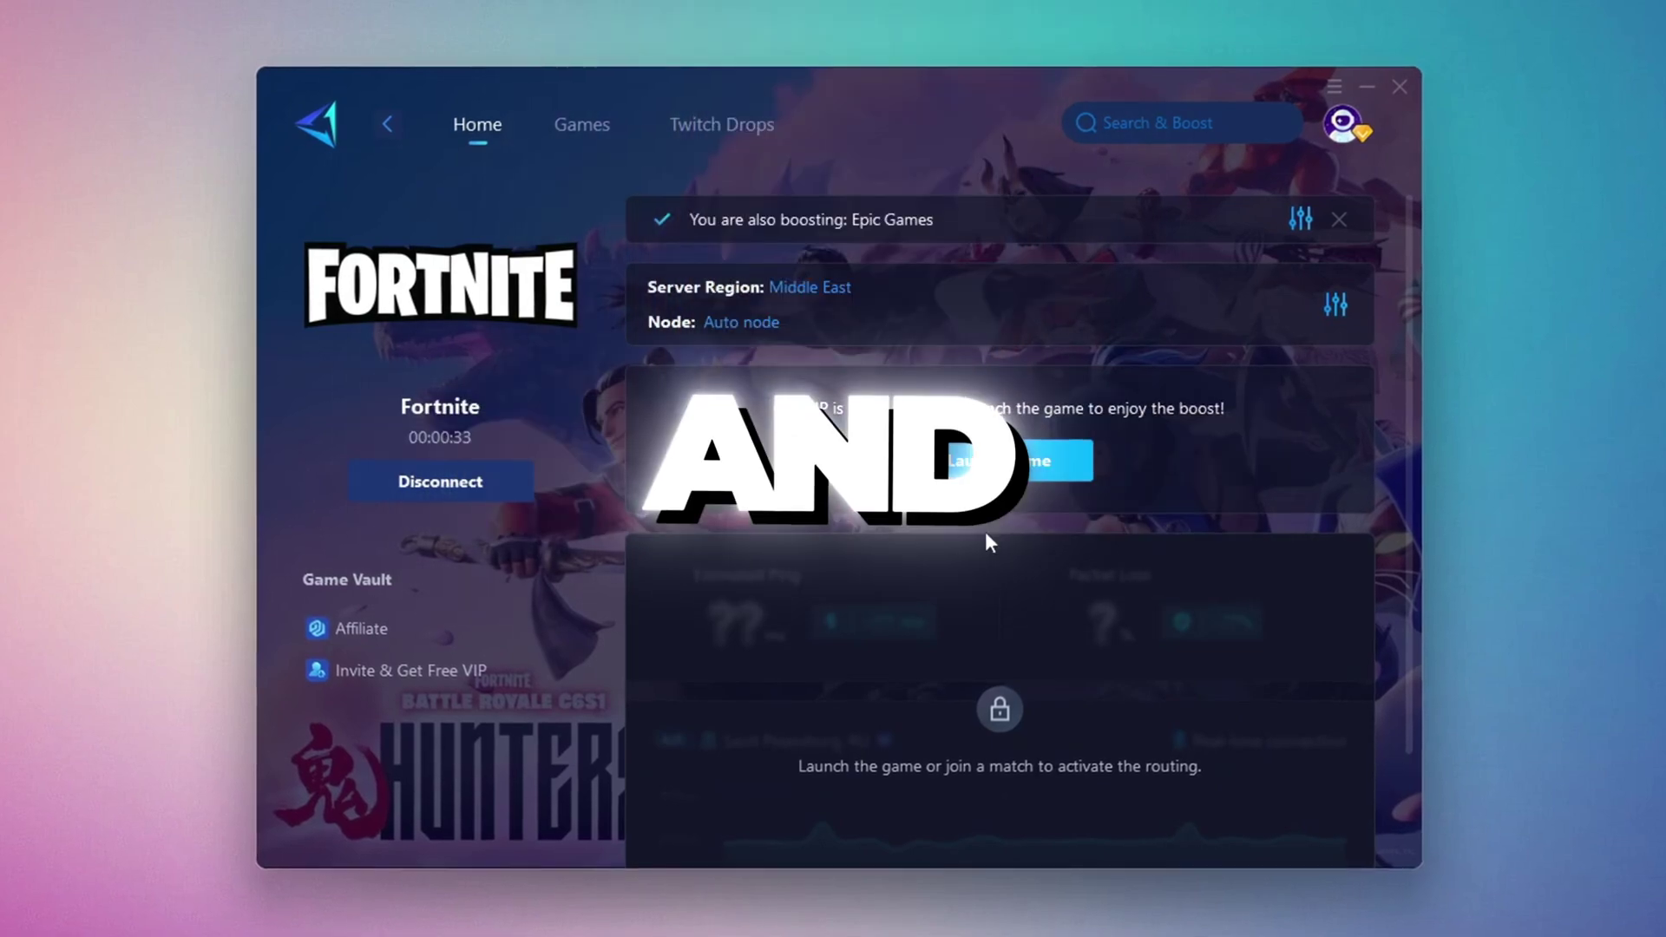
left_click(1405, 84)
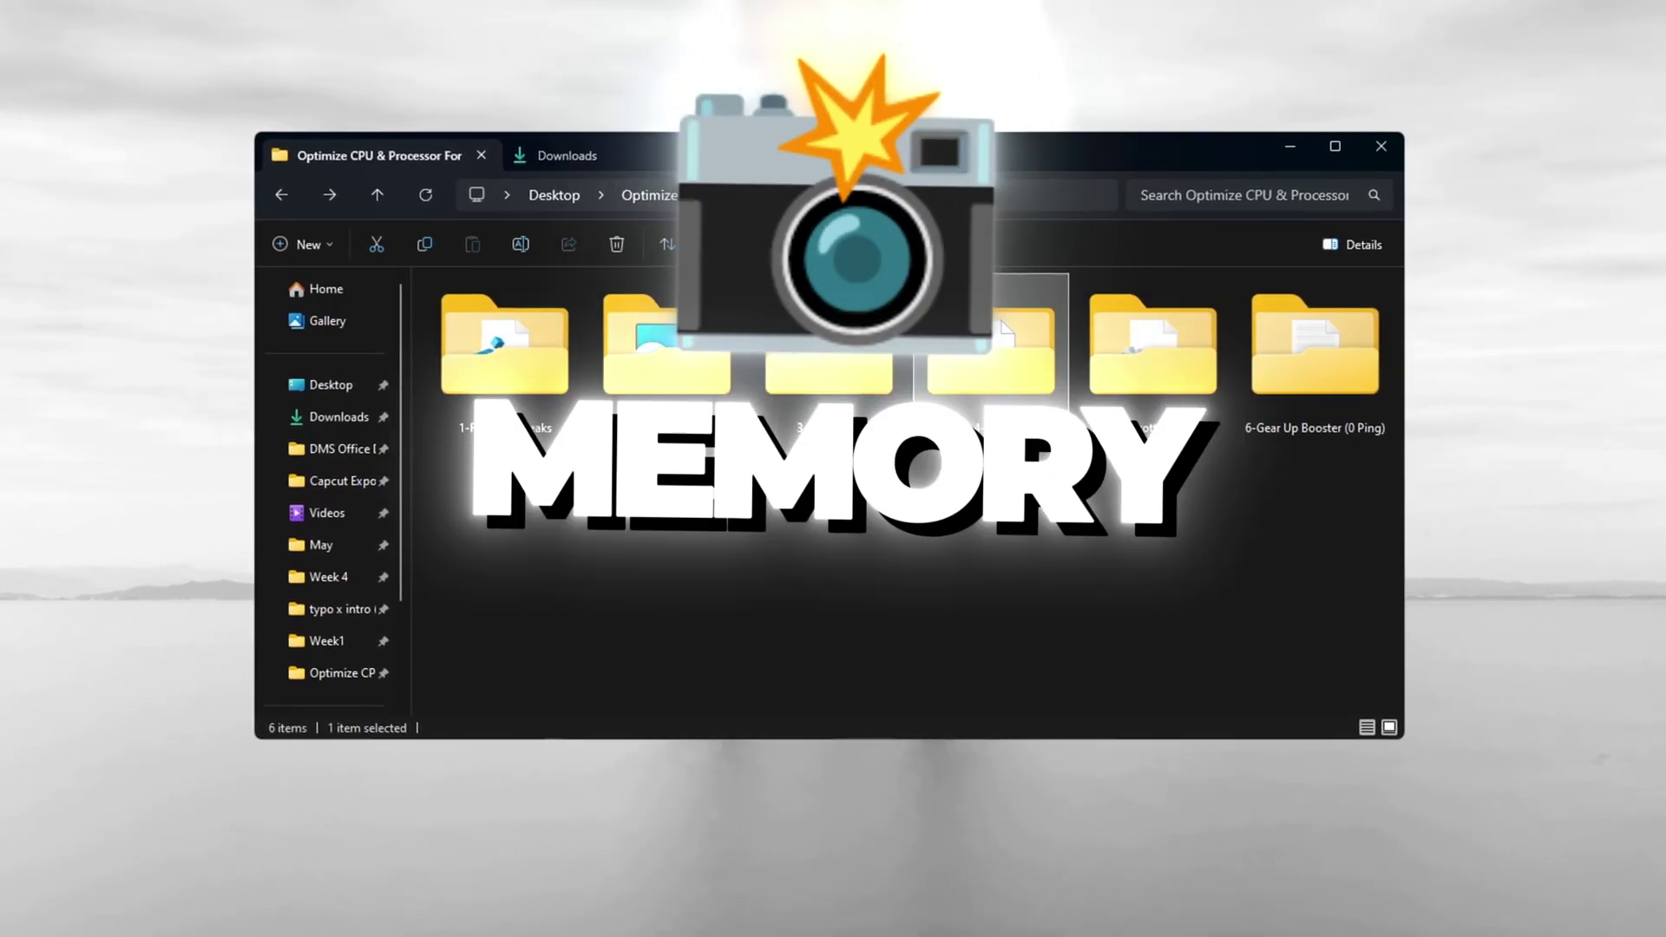
Launch ISLC from 4-ISLC, start monitoring at 1000 ms polling, and purge the standby list.
double_click(1017, 361)
double_click(536, 314)
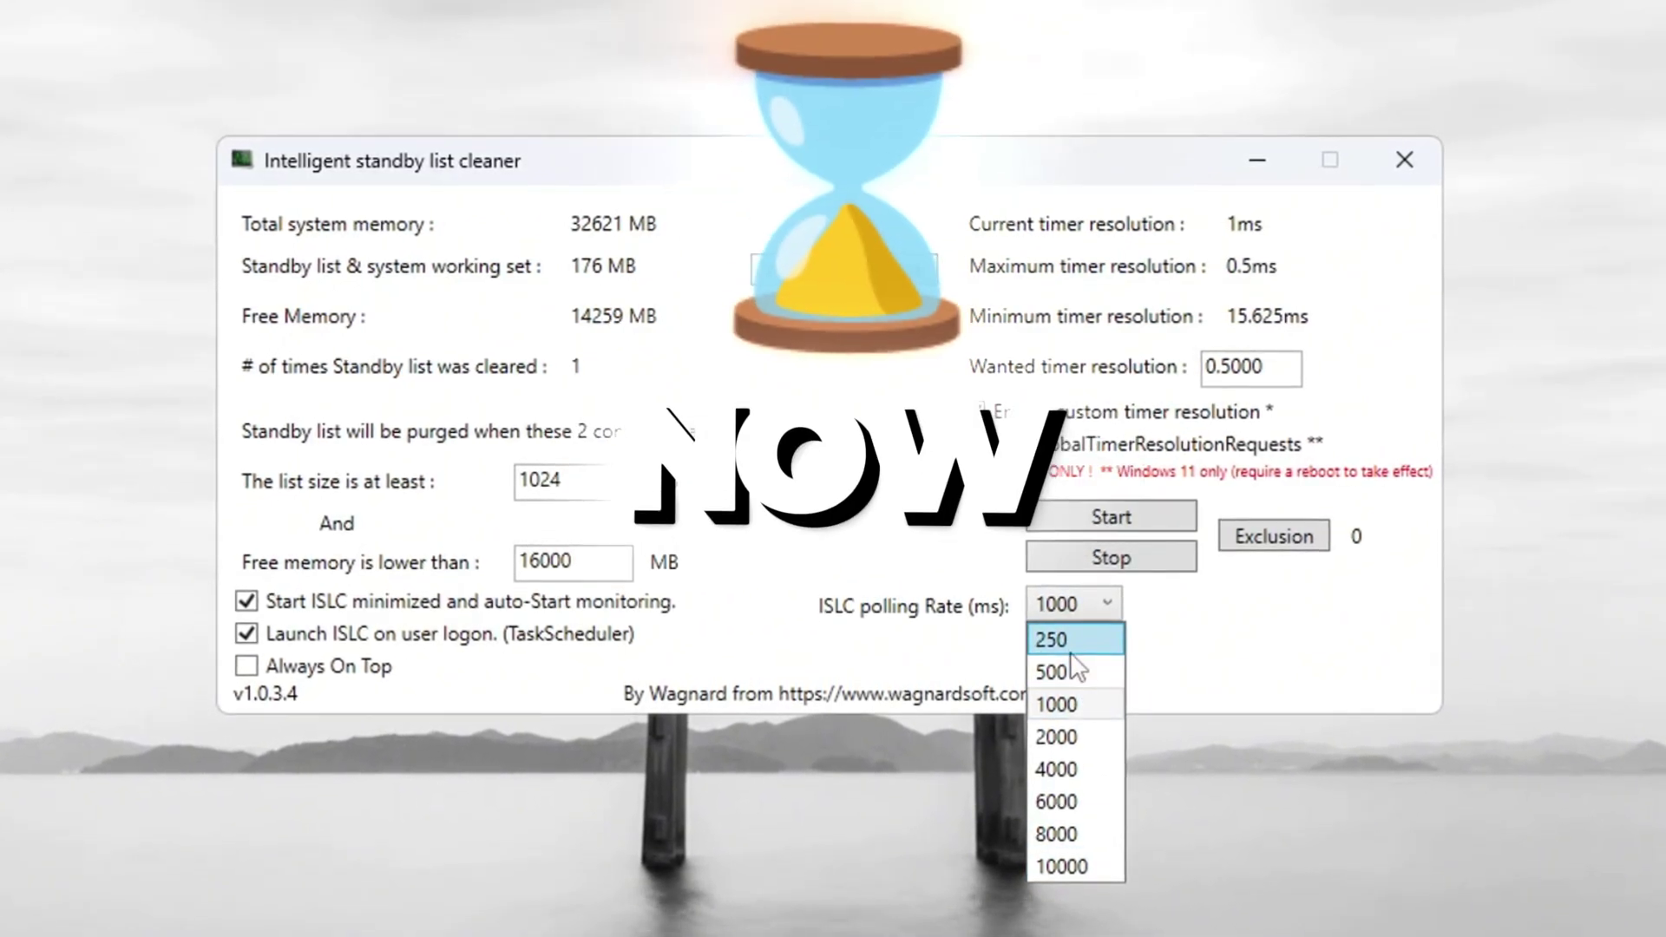
left_click(1074, 707)
left_click(1103, 525)
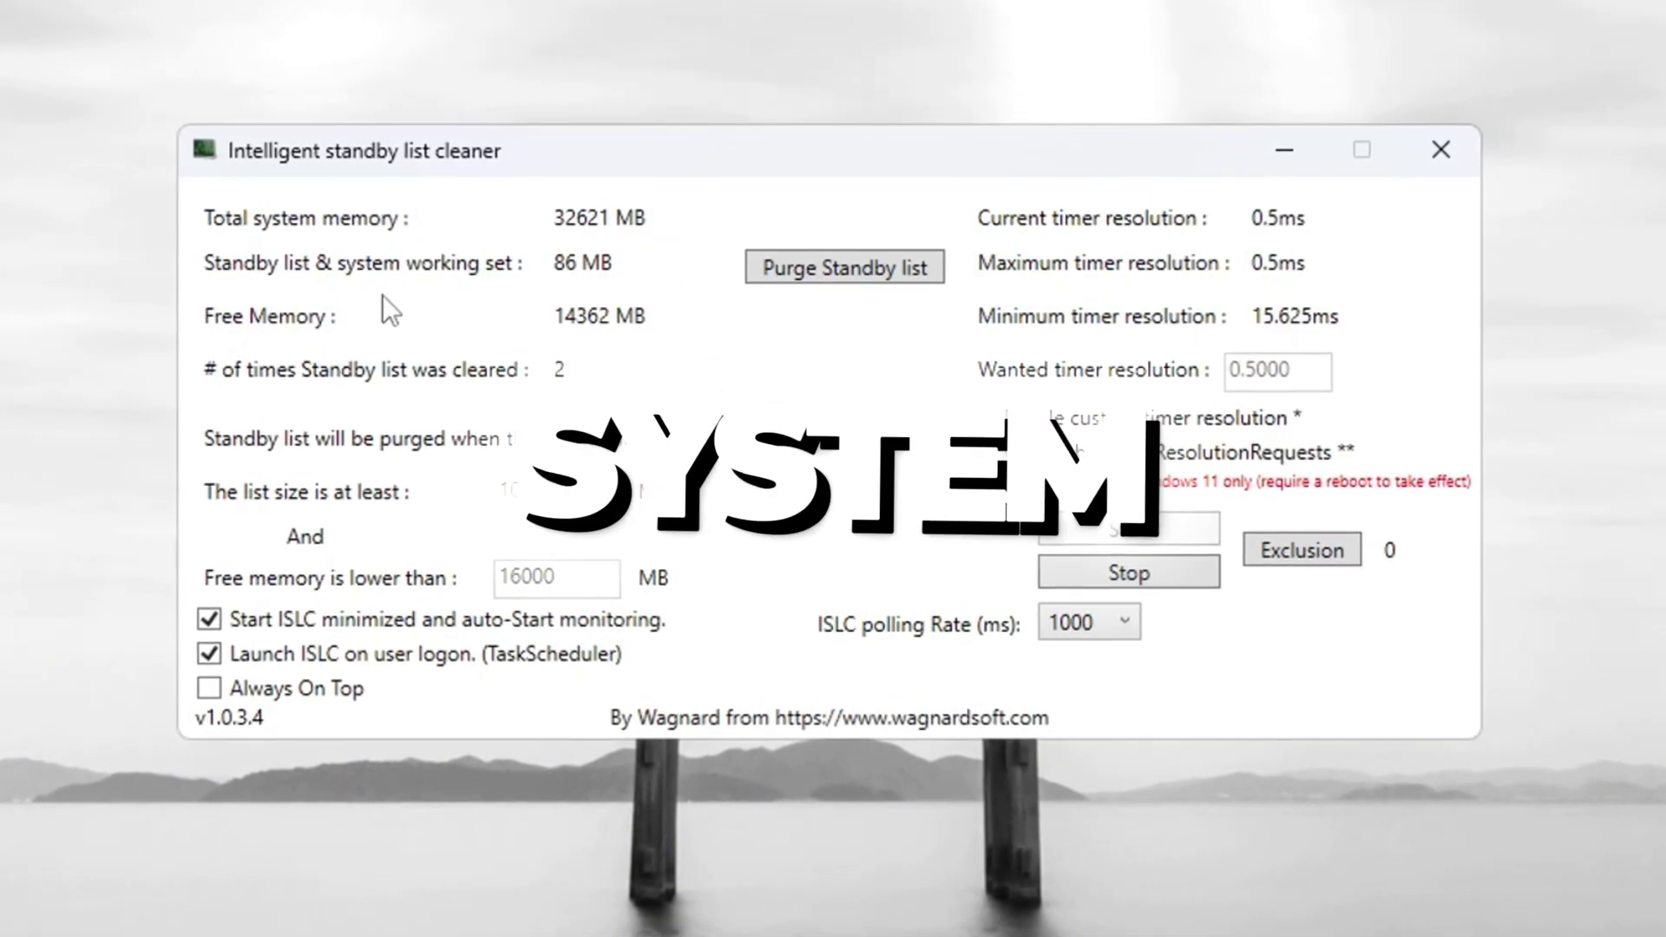
left_click(855, 270)
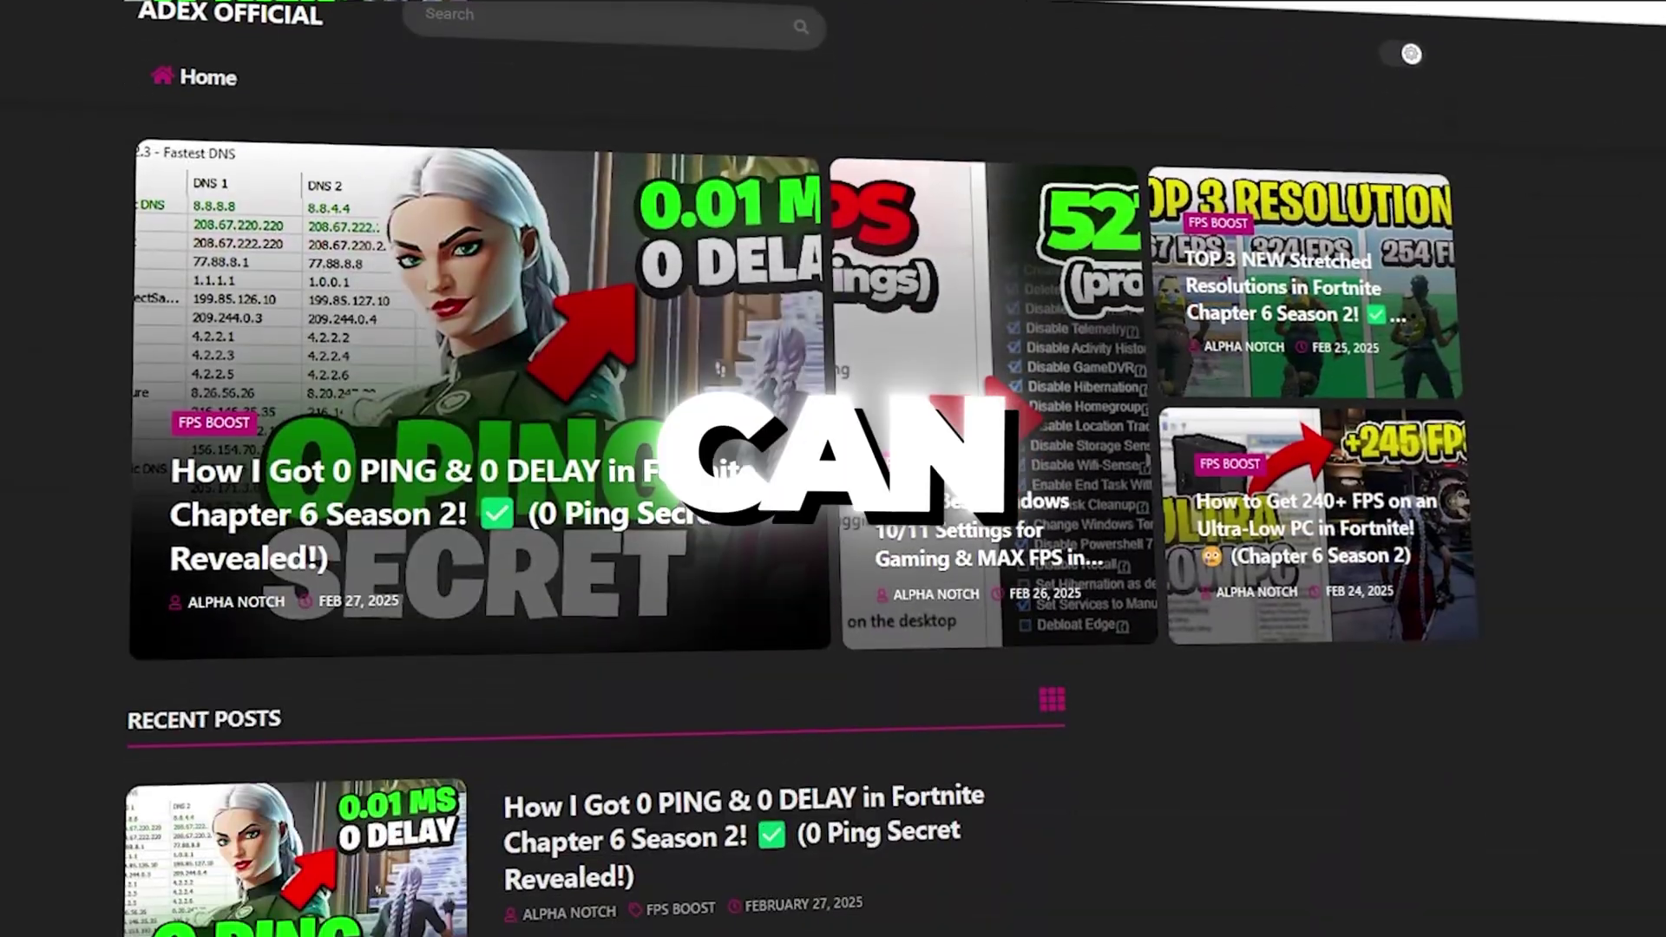
Scroll the ADEX Official homepage down to the Recent Posts section.
scroll(833, 468, "down", 7)
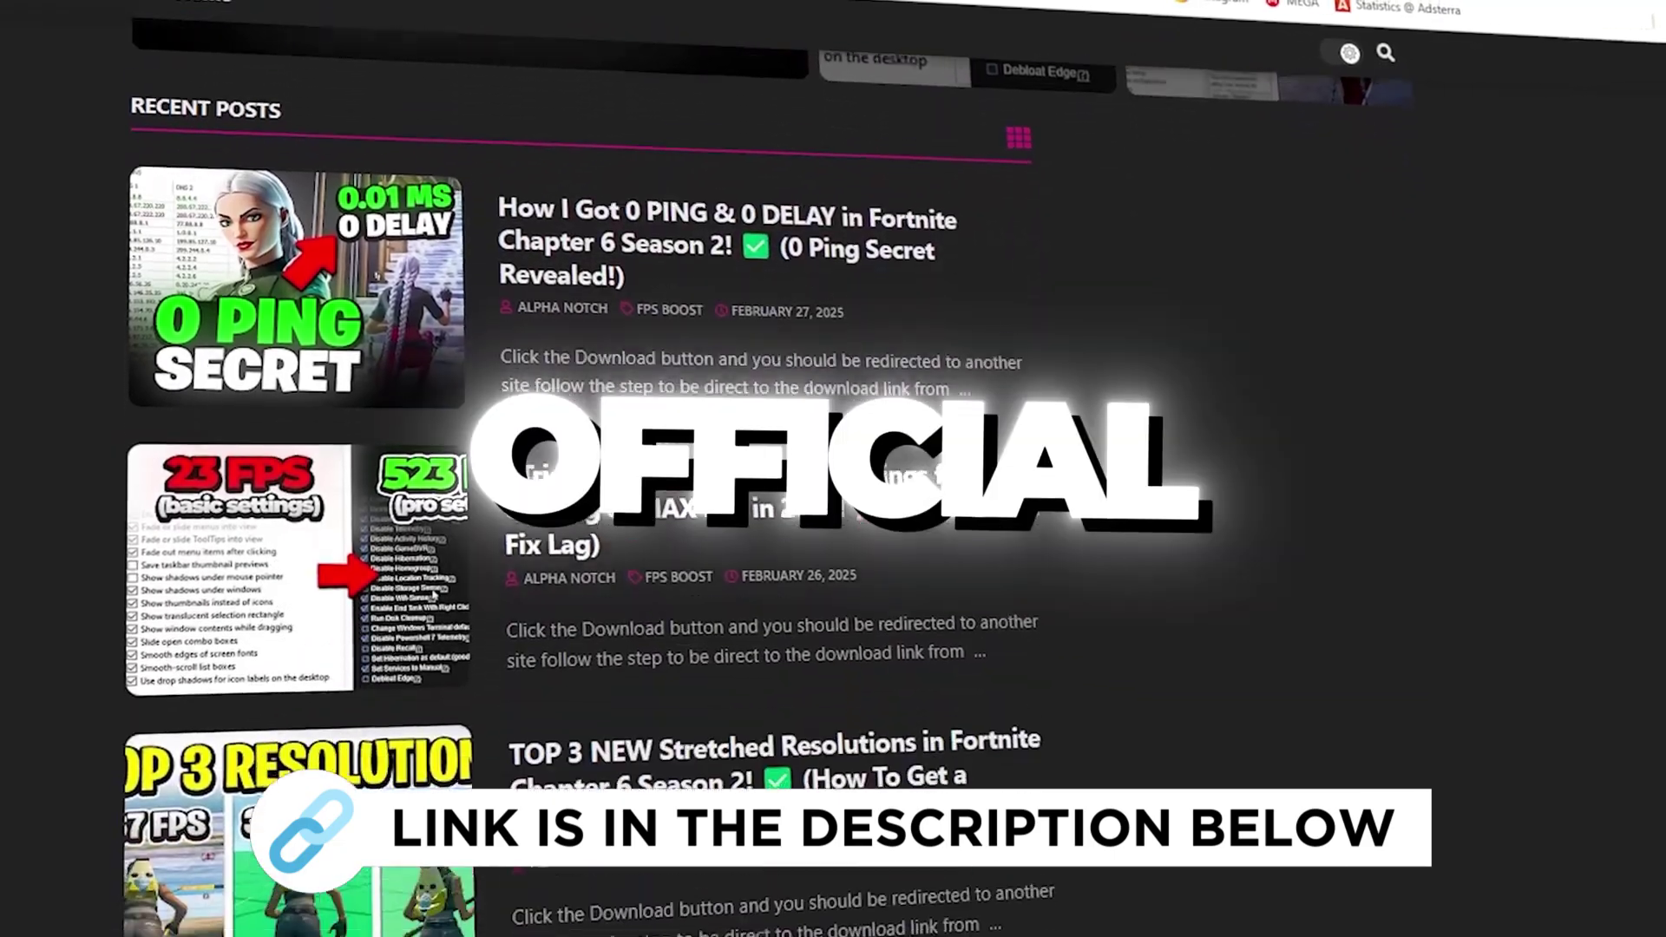
scroll(833, 468, "down", 8)
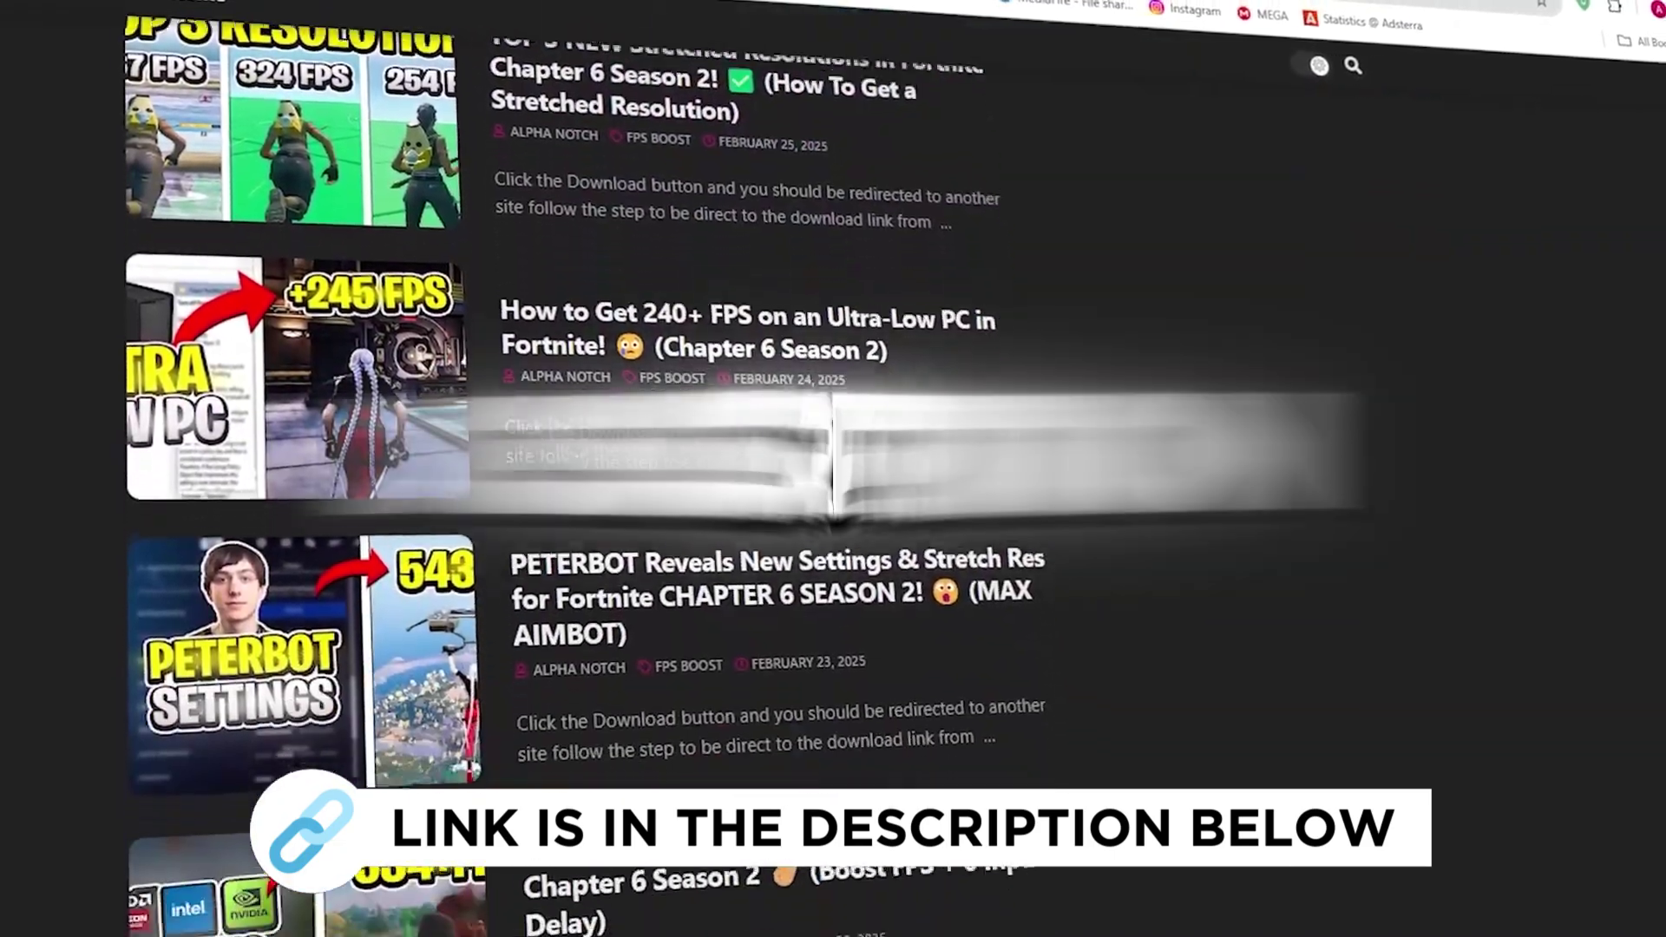
scroll(833, 469, "down", 3)
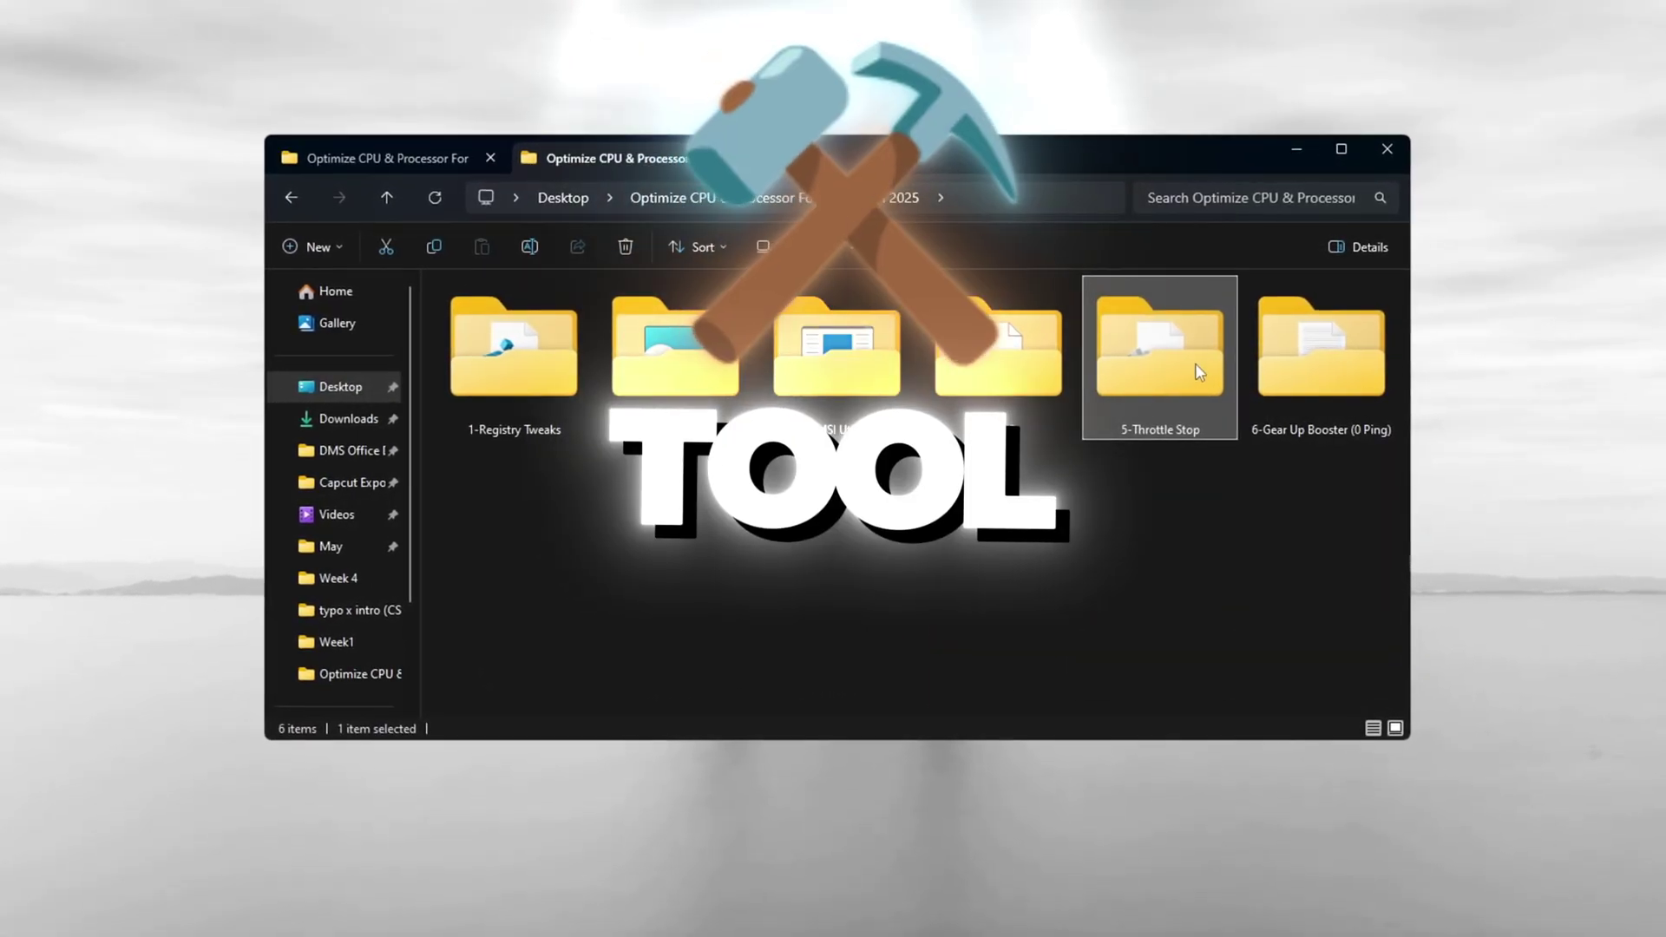
Run ThrottleStop.exe from 5-Throttle Stop as administrator and minimize File Explorer.
double_click(1195, 364)
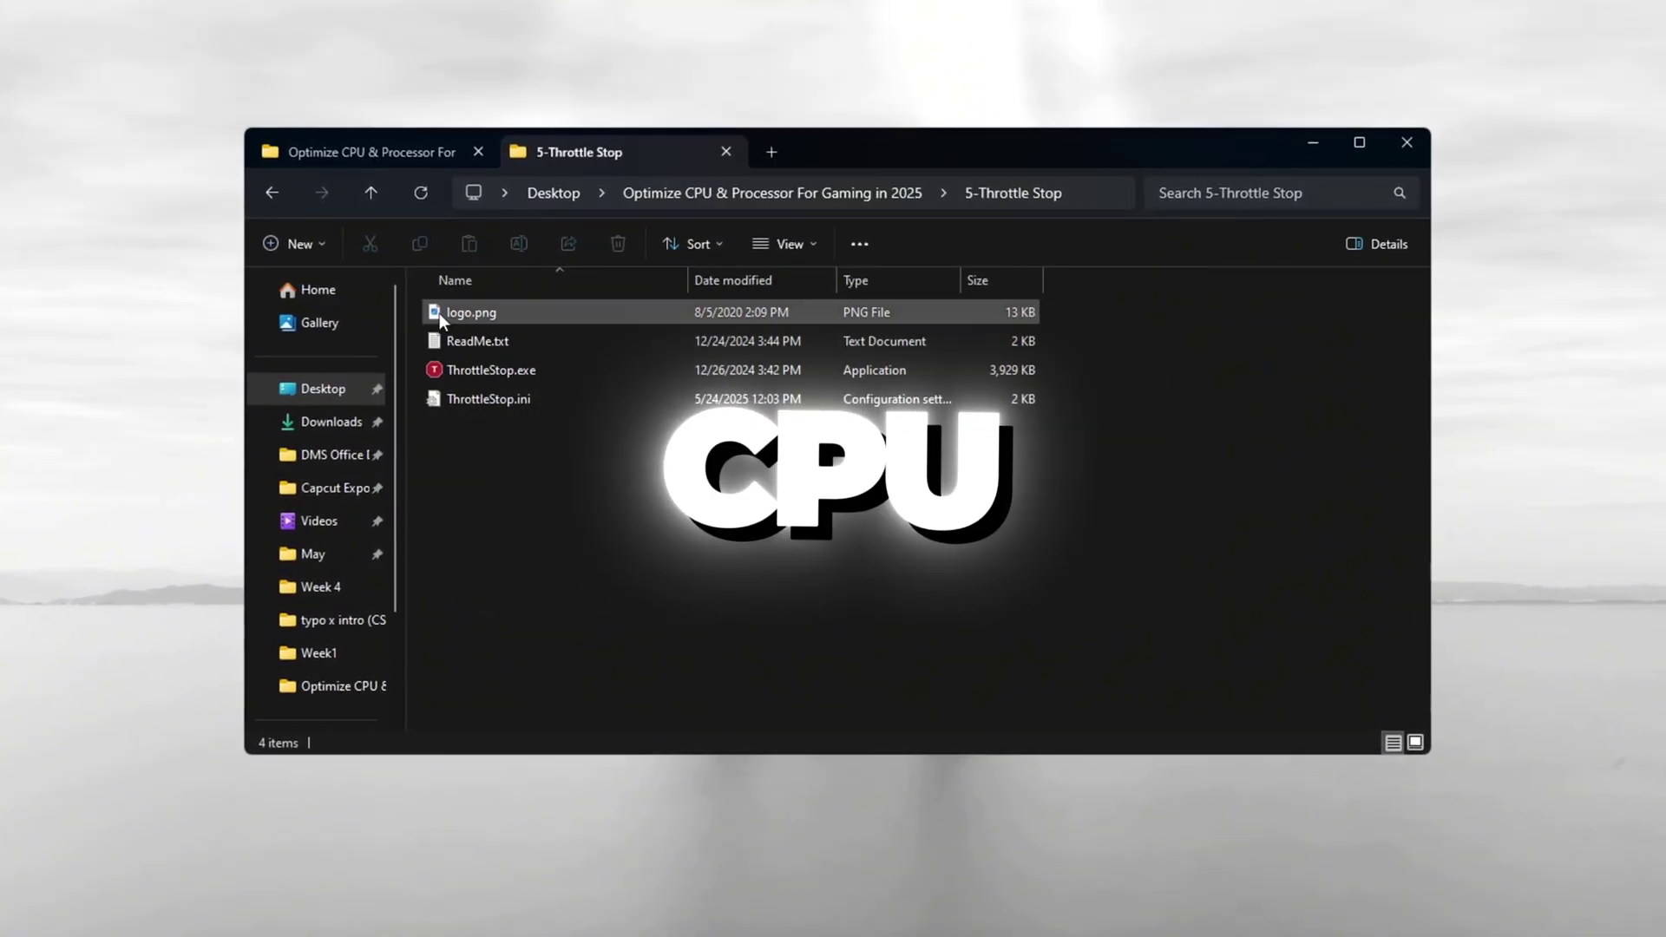
left_click(469, 370)
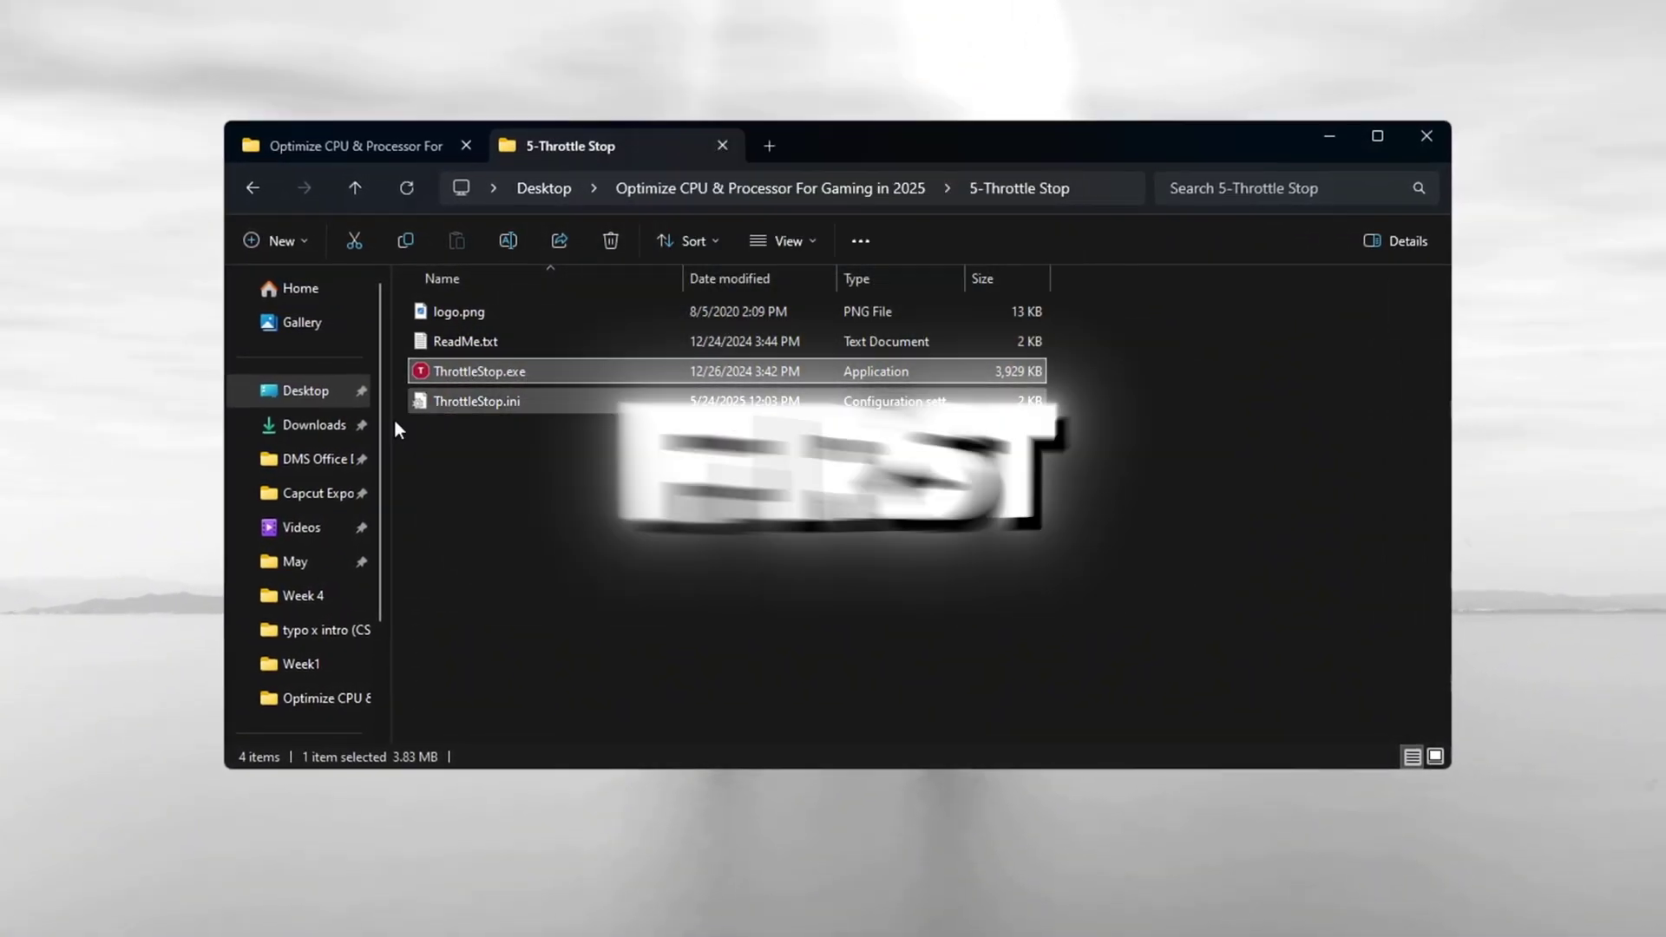
right_click(566, 371)
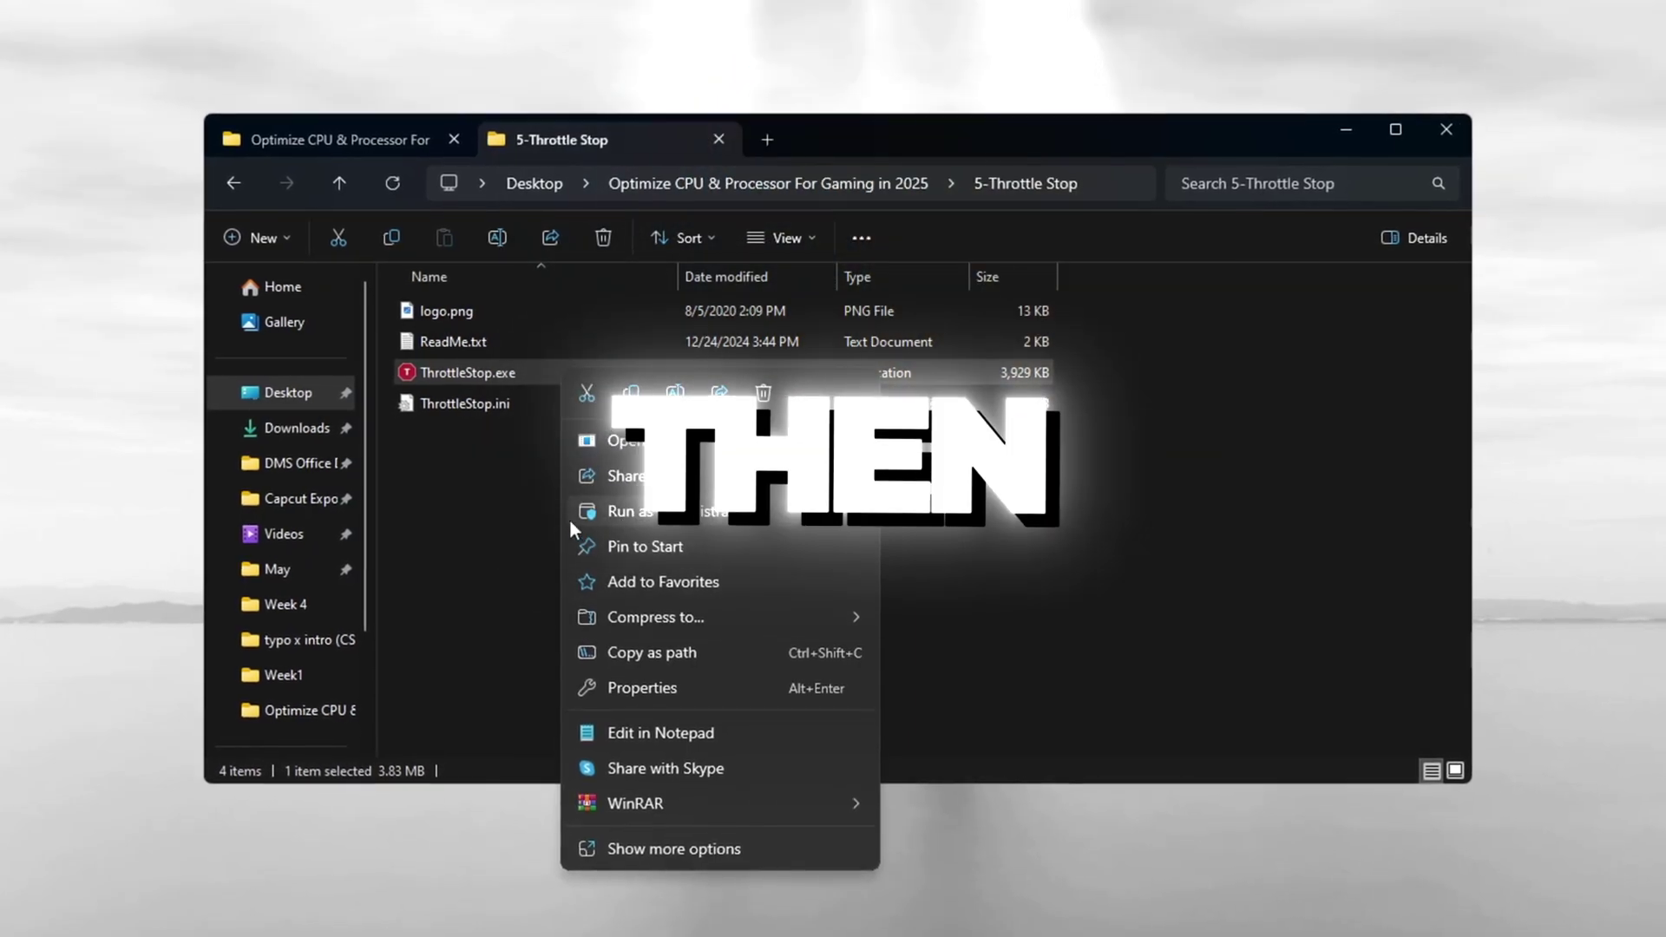
left_click(659, 513)
left_click(1349, 127)
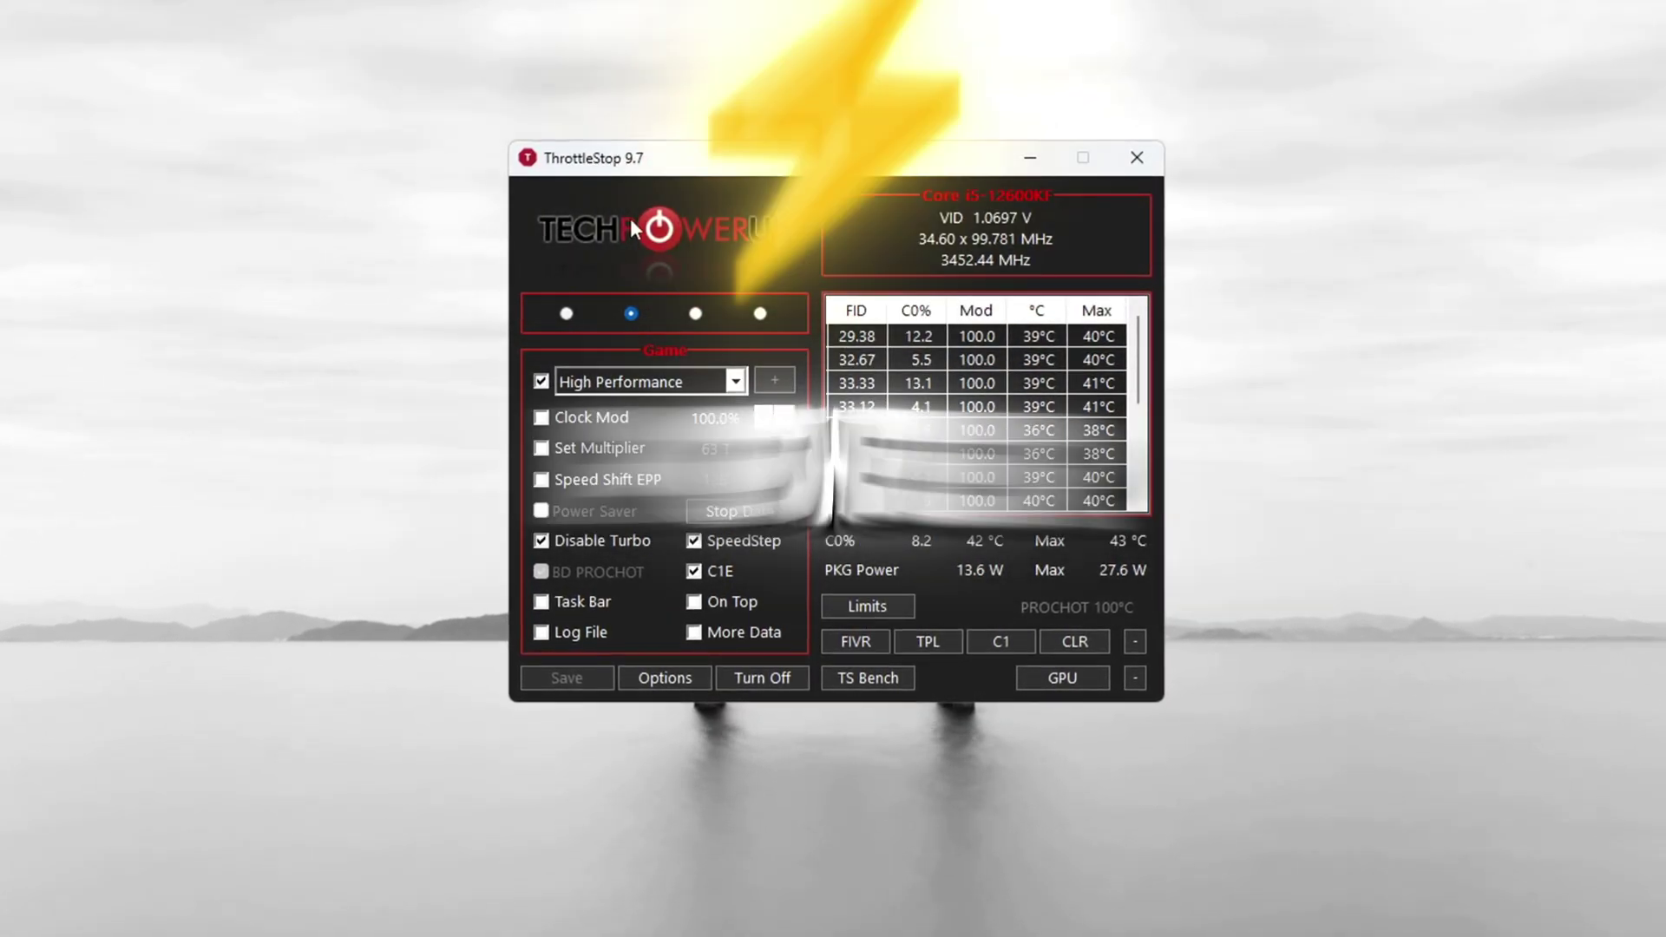
Make the Game profile active on High Performance, save, and turn ThrottleStop on.
left_click(571, 314)
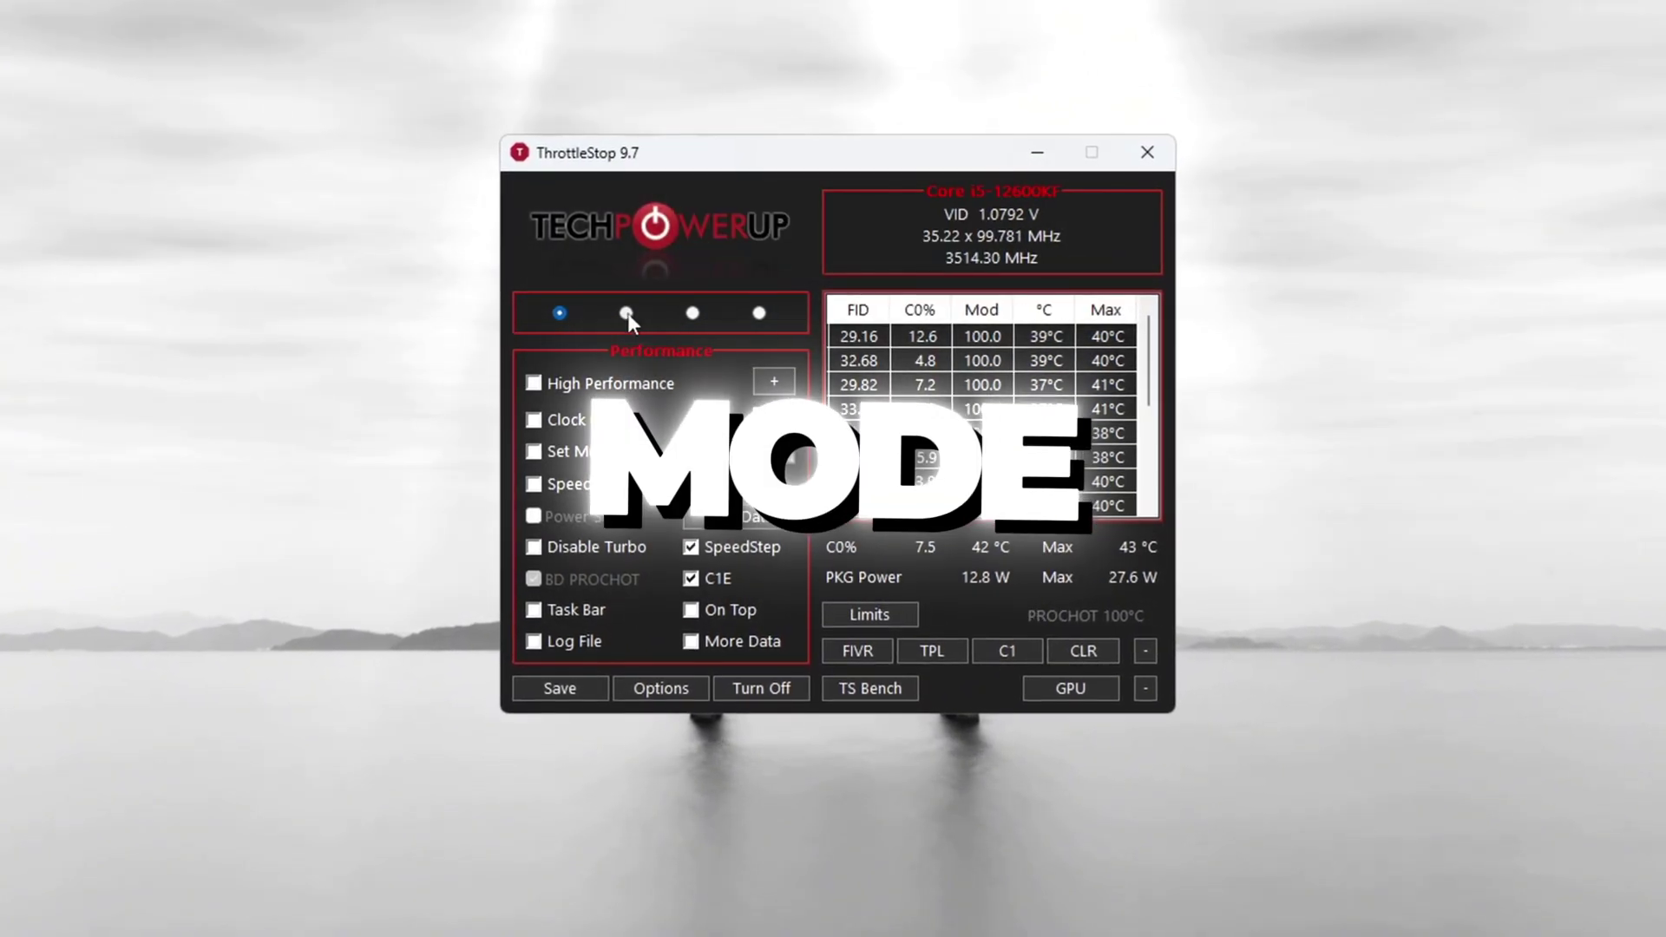
left_click(689, 313)
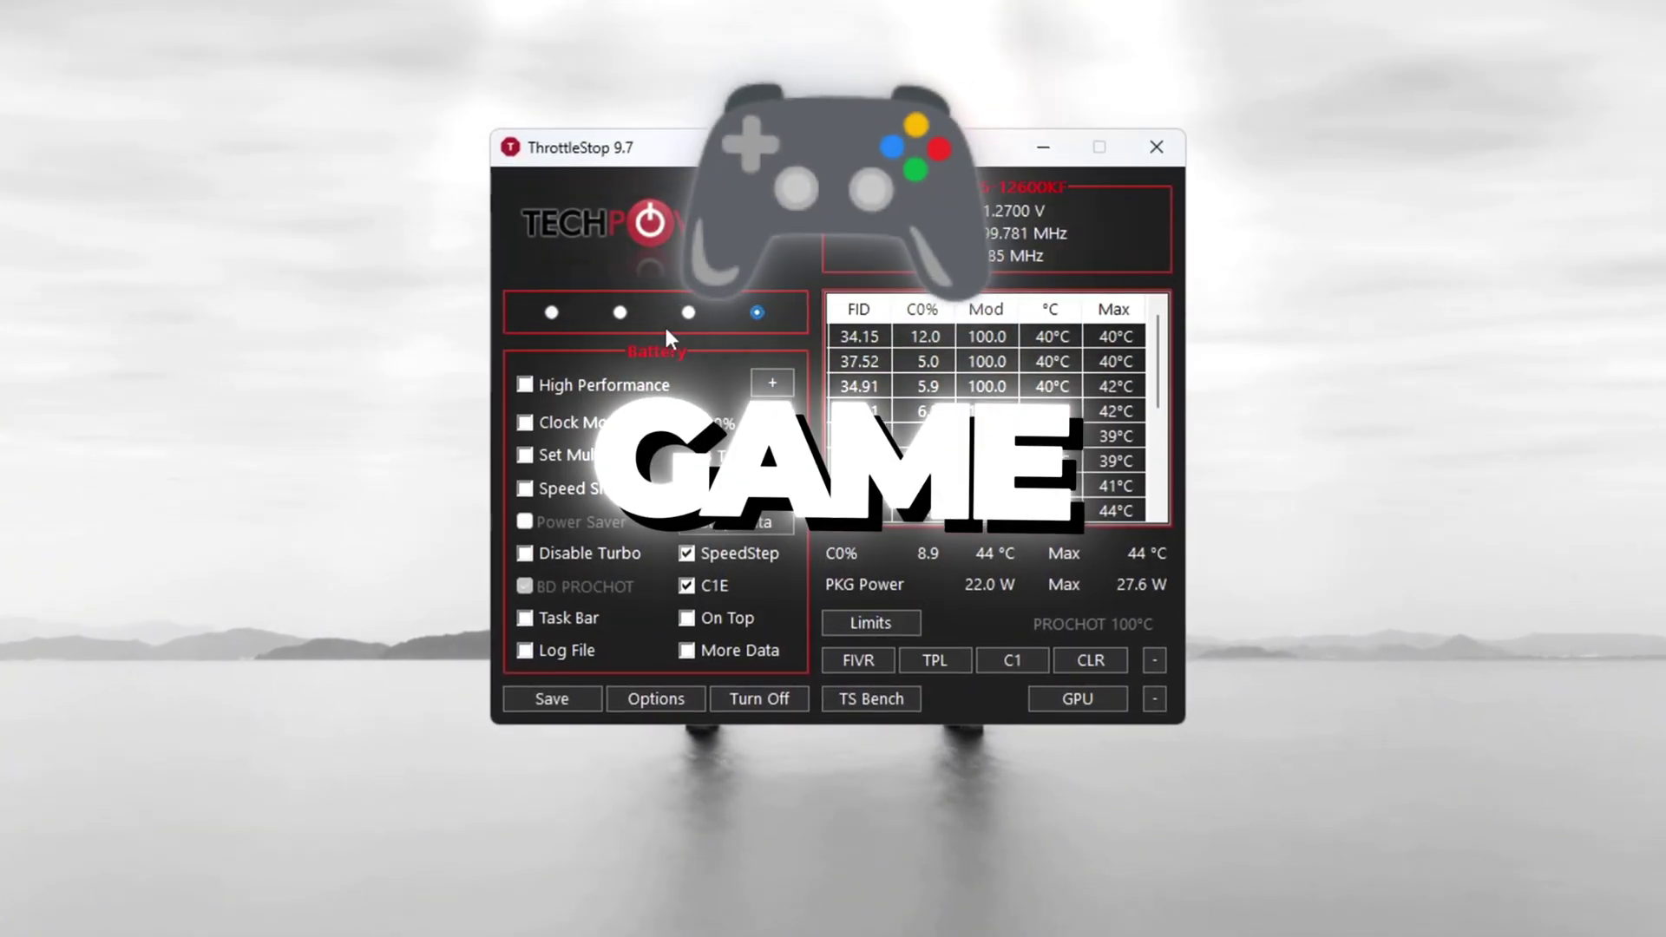
left_click(618, 313)
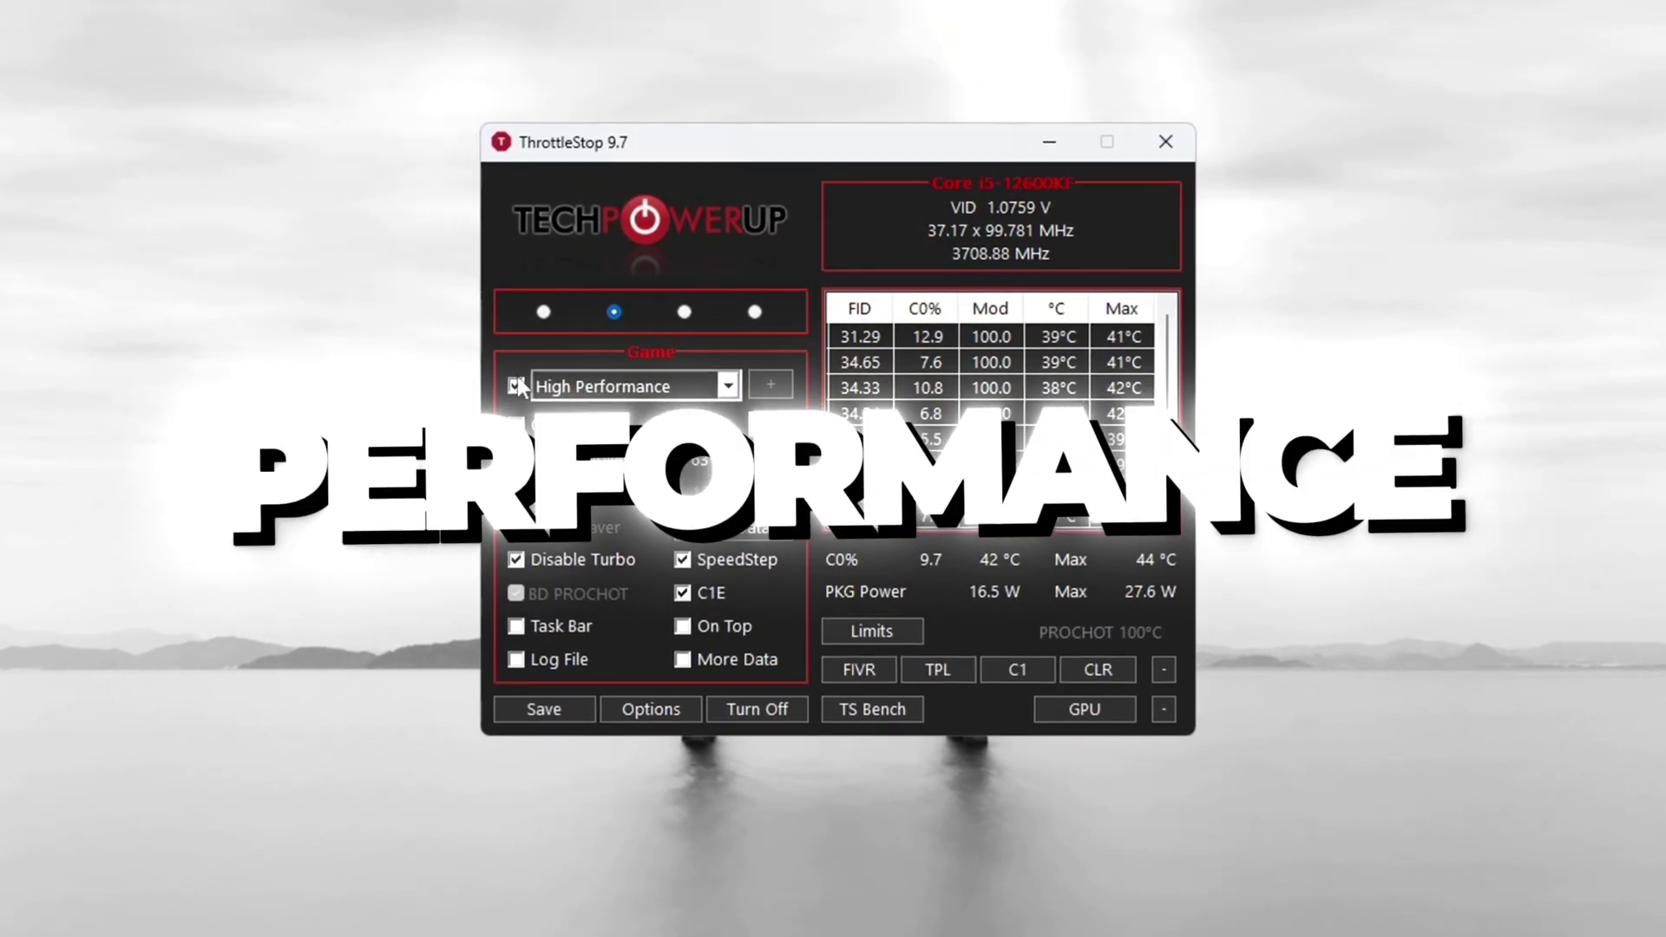
left_click(621, 416)
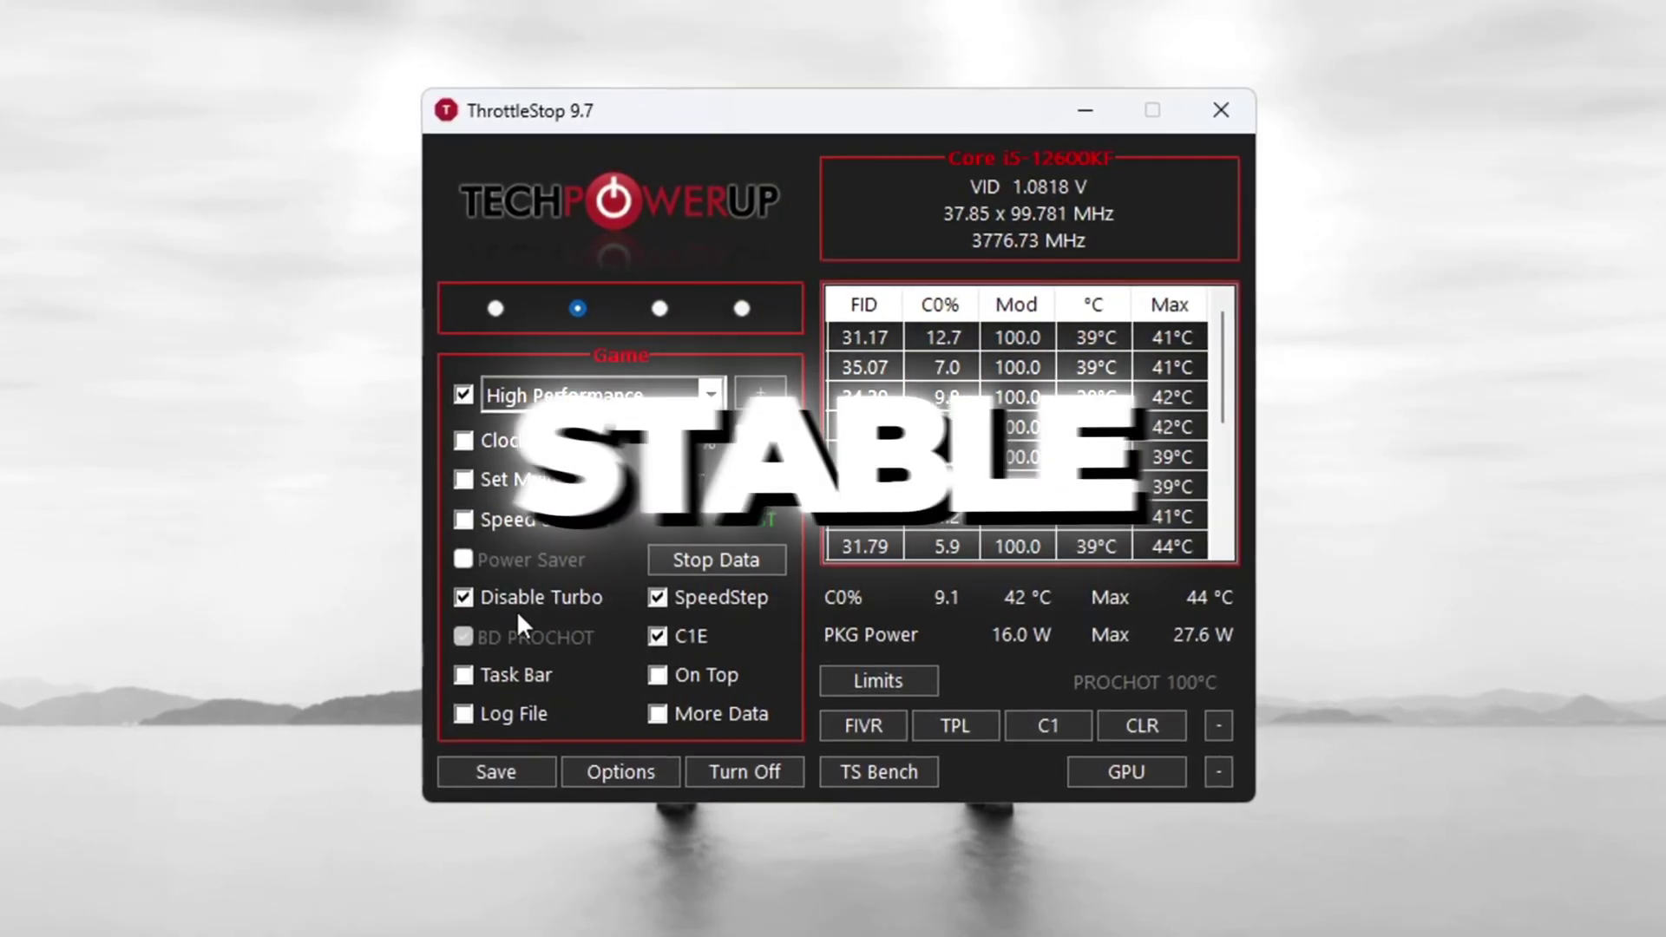
left_click(738, 783)
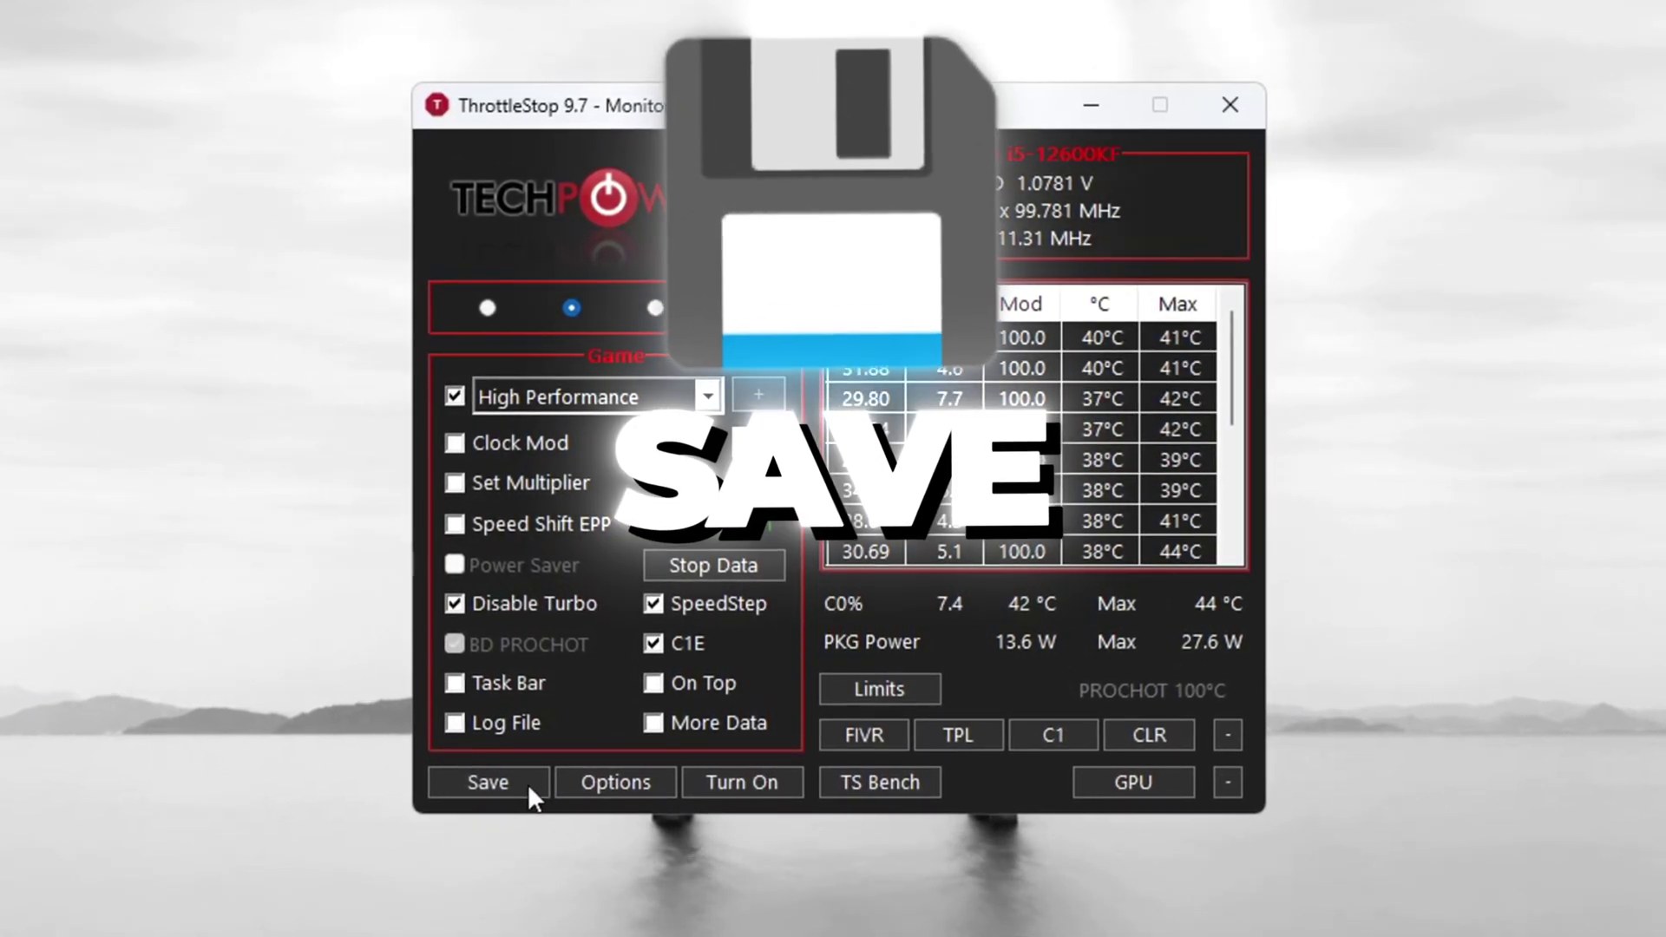
left_click(526, 784)
left_click(740, 789)
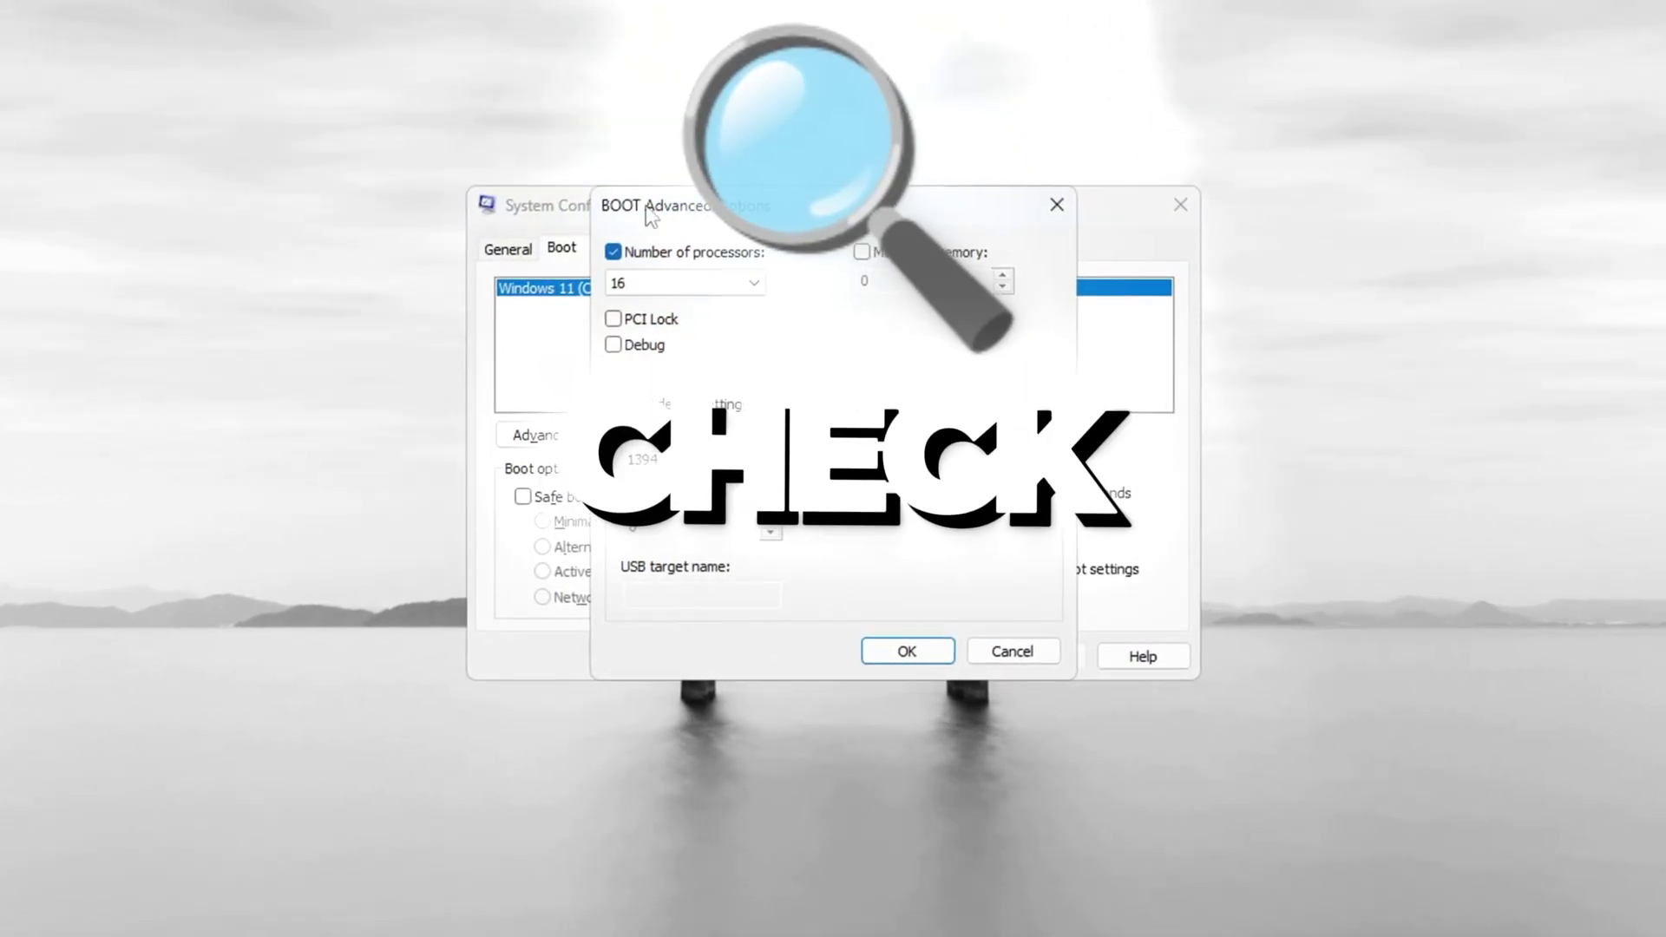
Tick Number of processors, set it to 16, confirm with OK and apply.
left_click(618, 260)
left_click(605, 247)
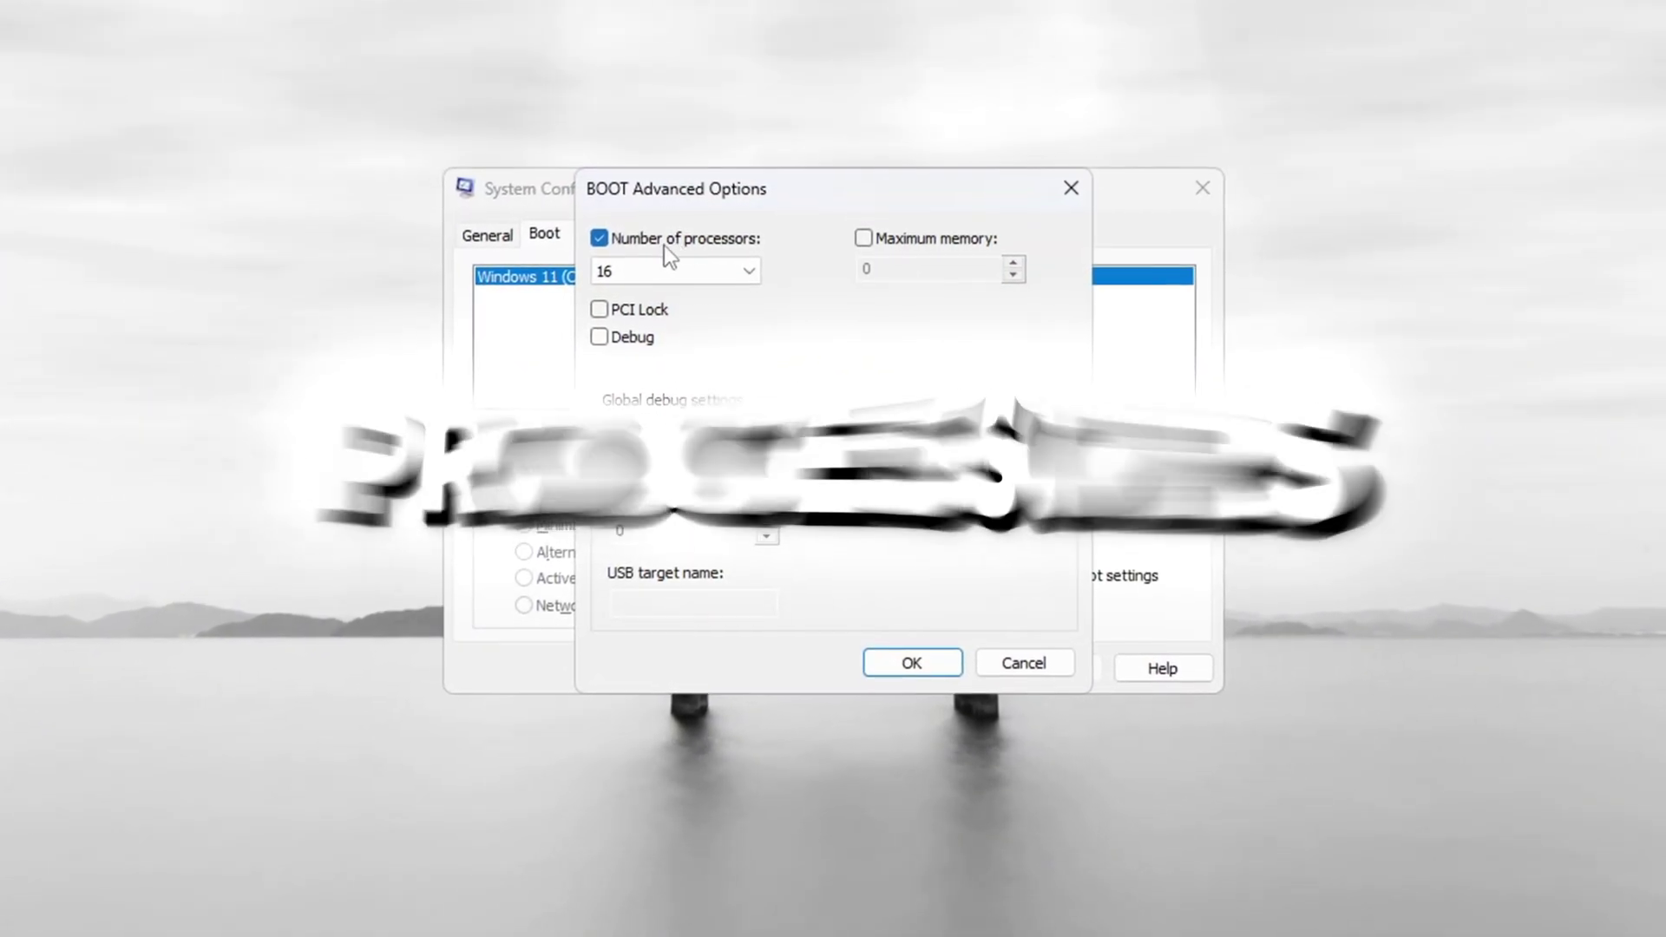
left_click(669, 270)
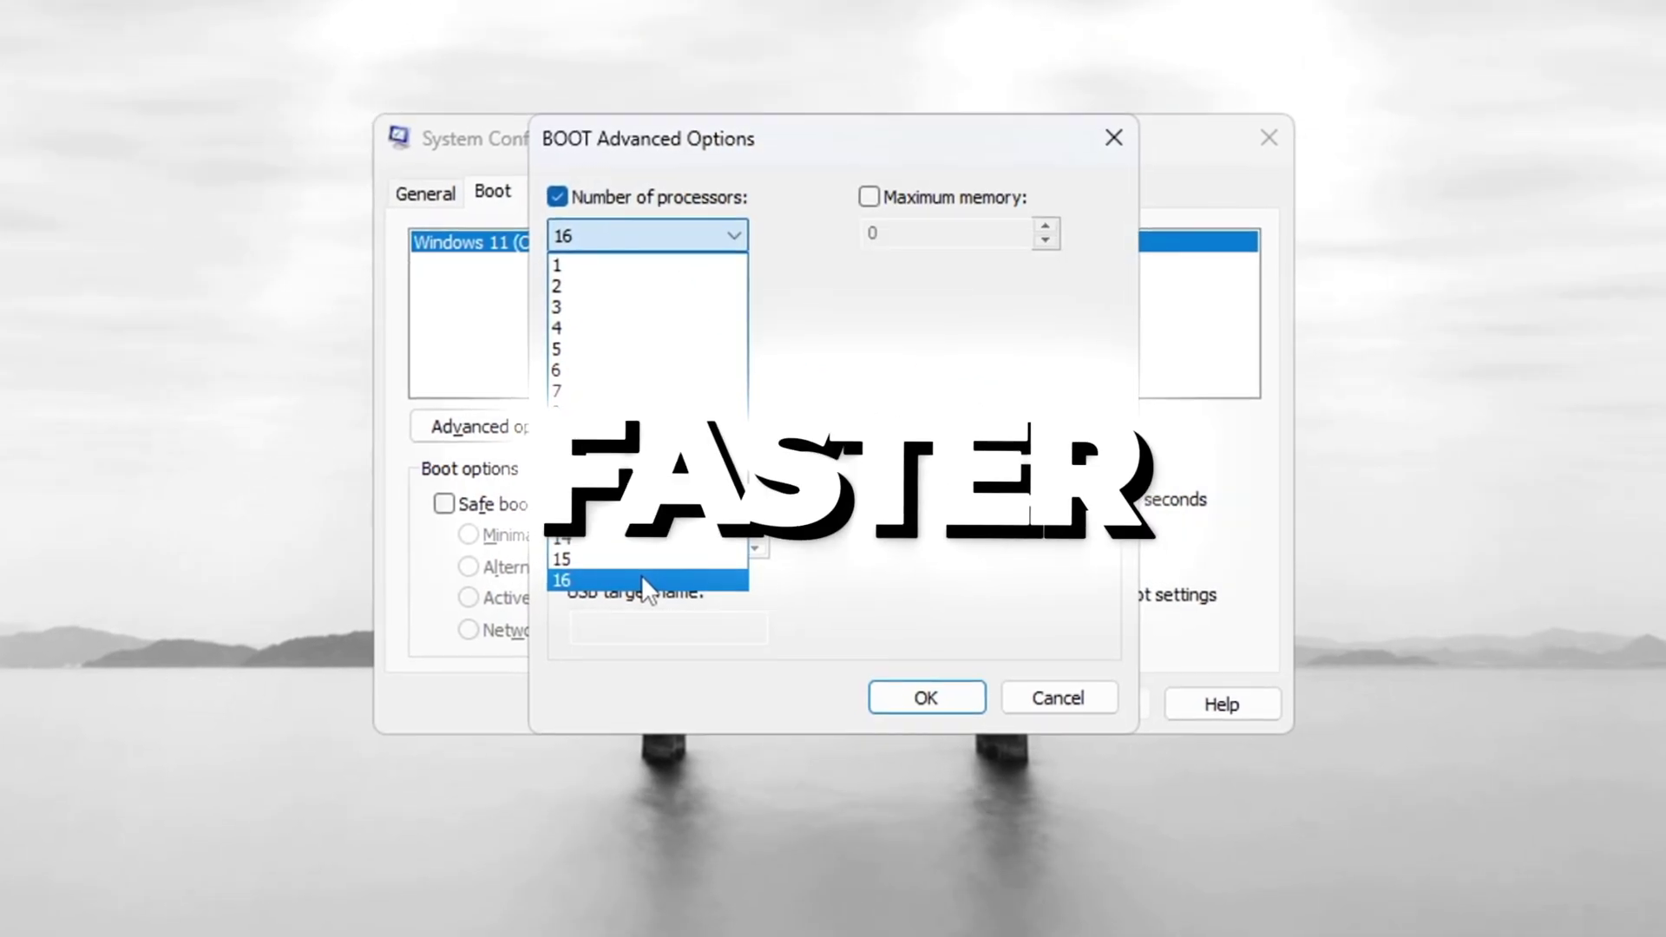
left_click(638, 578)
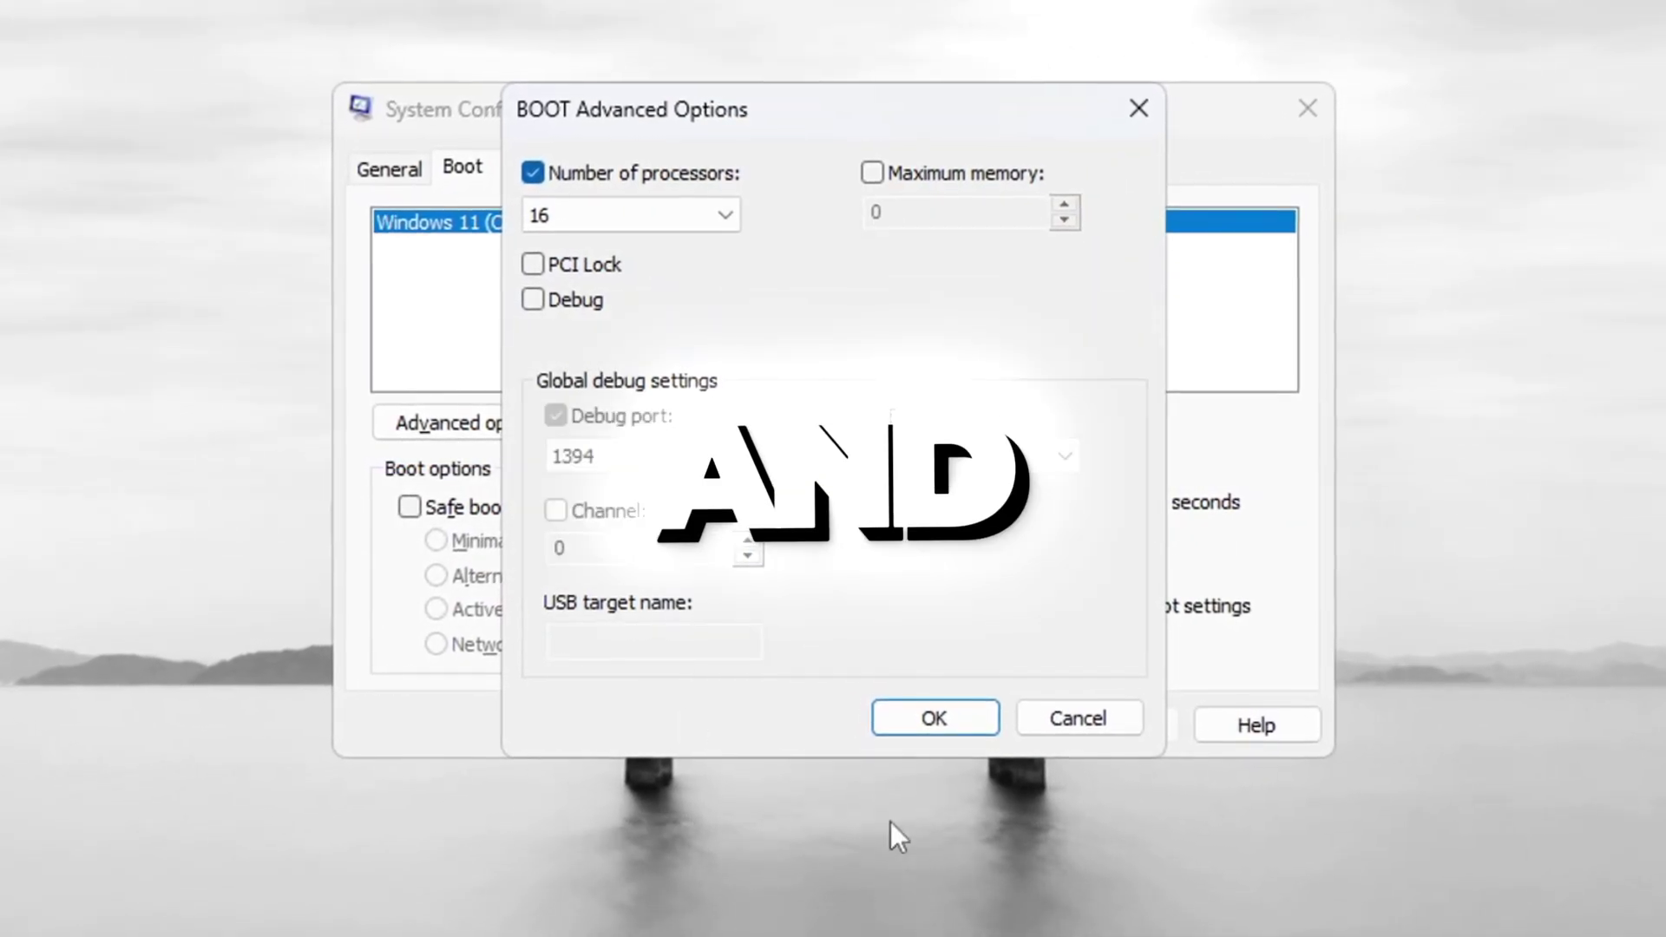
left_click(934, 719)
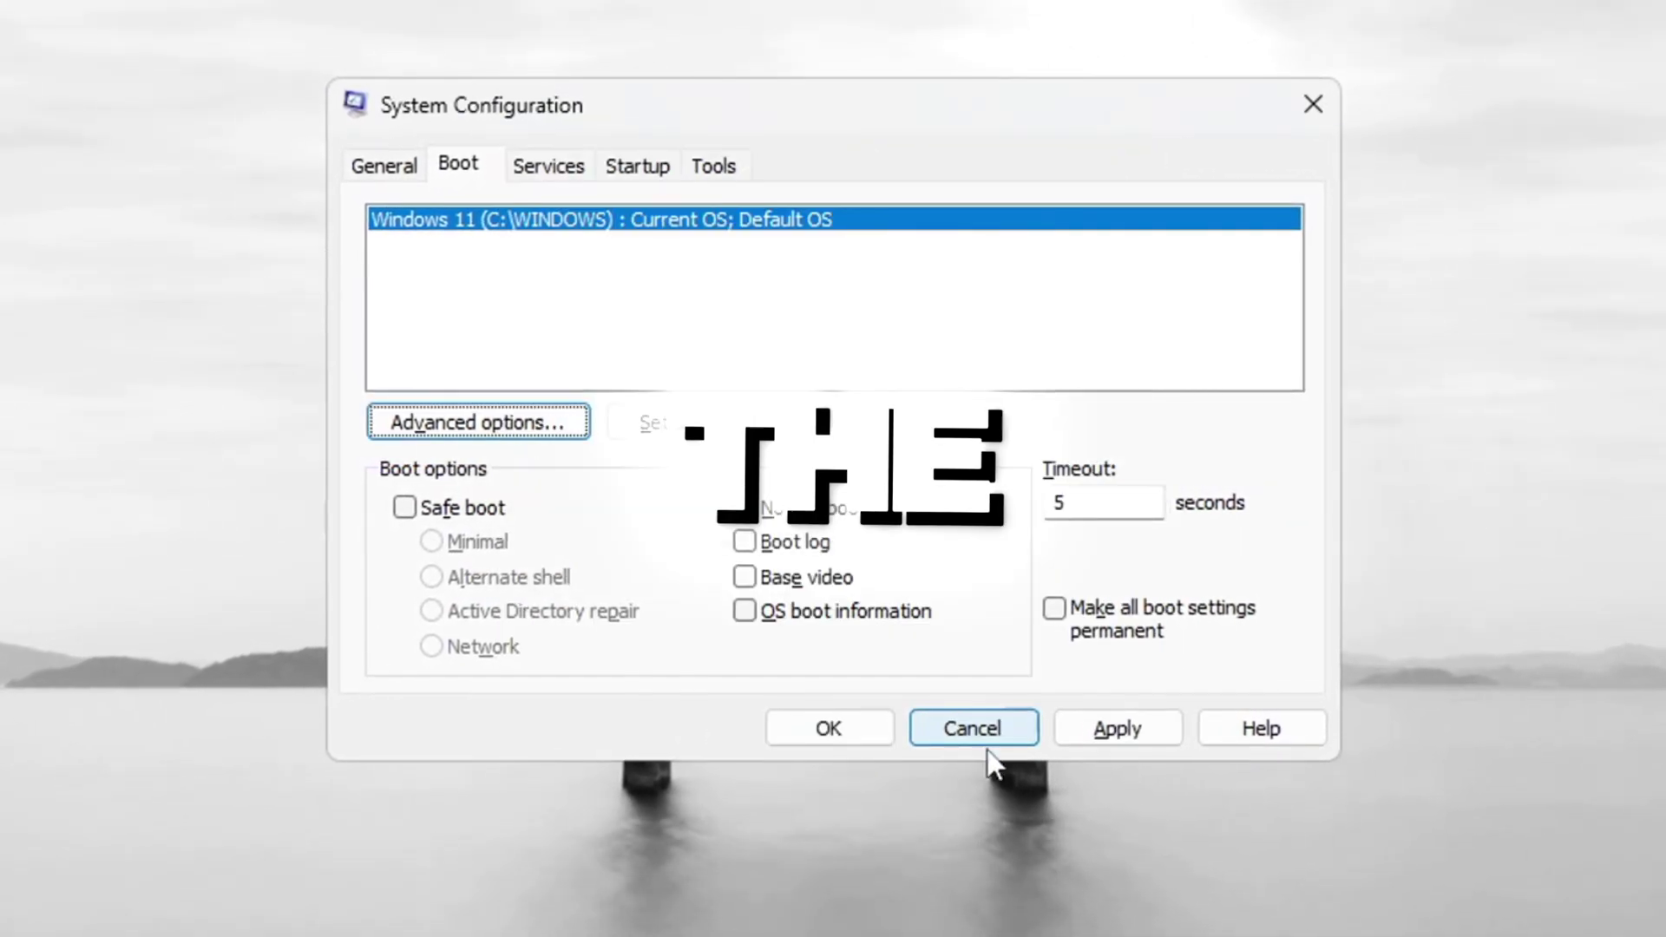
left_click(1154, 724)
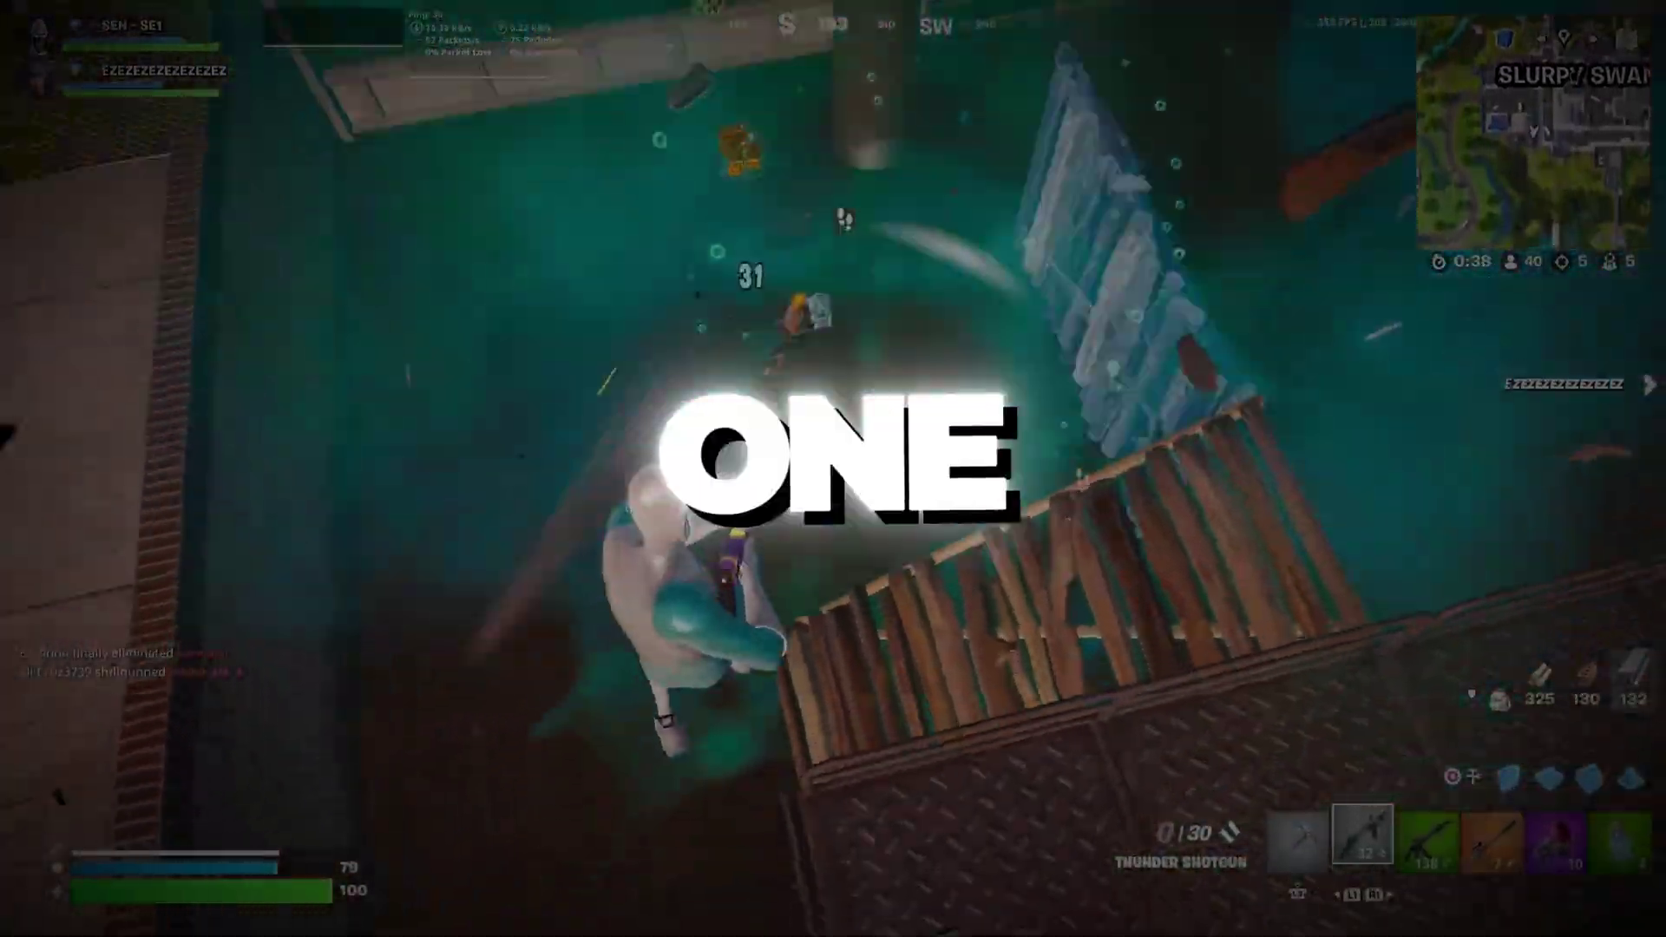
Cycle pickaxe, Thunder Shotgun and Tactical Assault Rifle, fire at the enemy, and build a ramp.
key("f")
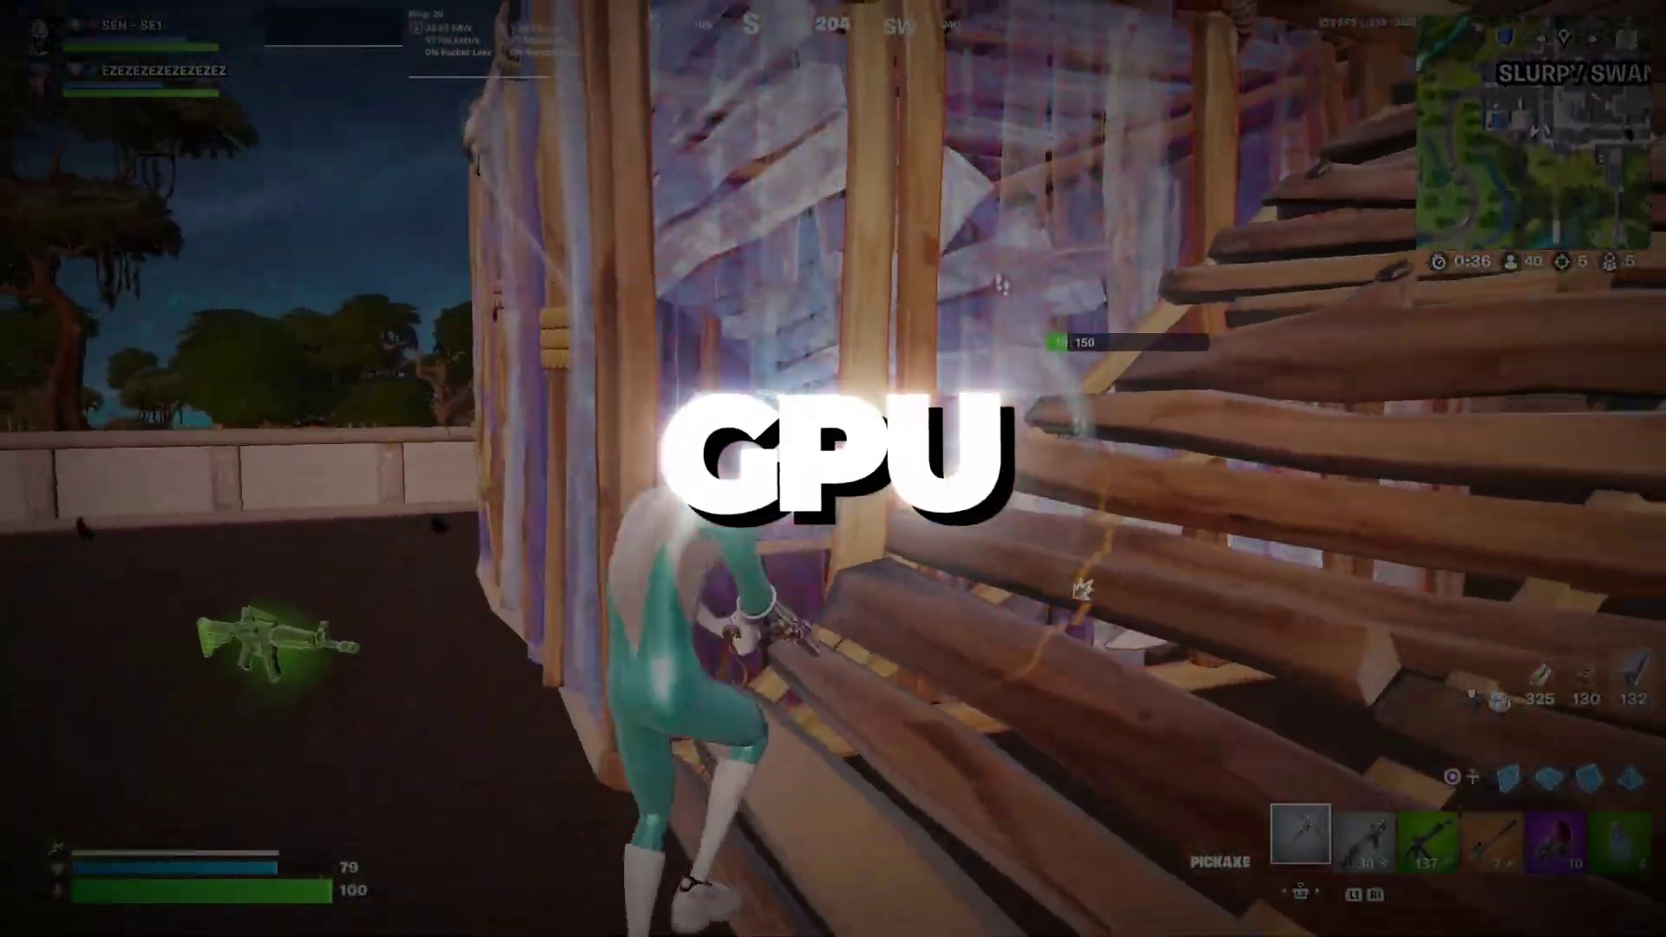
key("2")
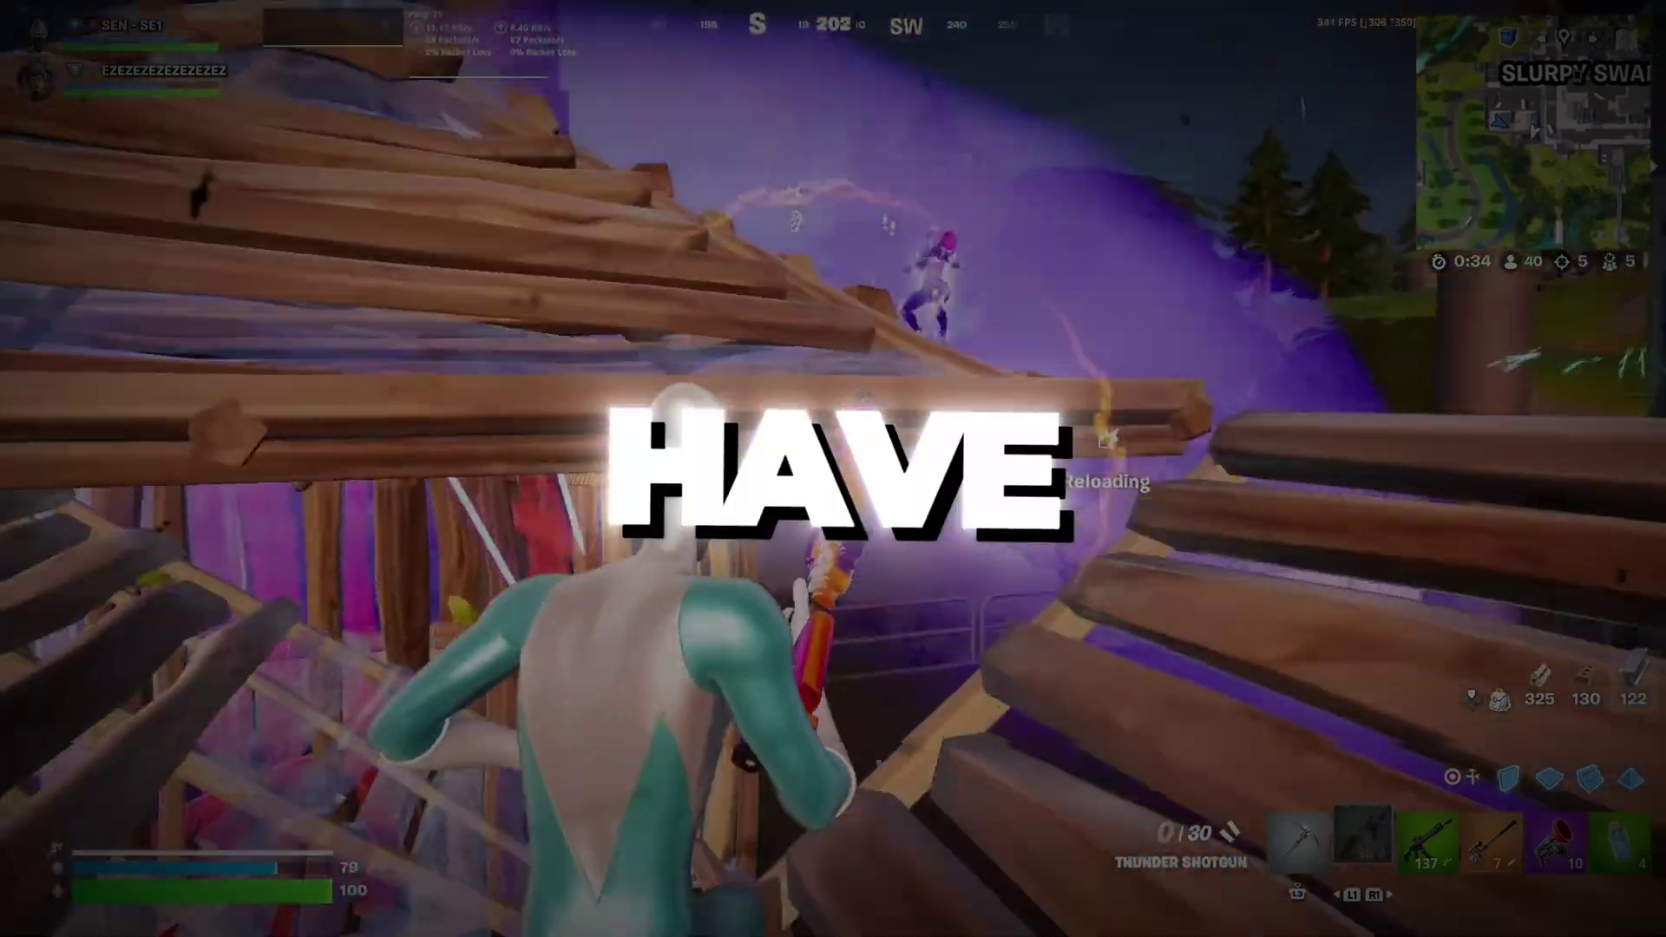
key("3")
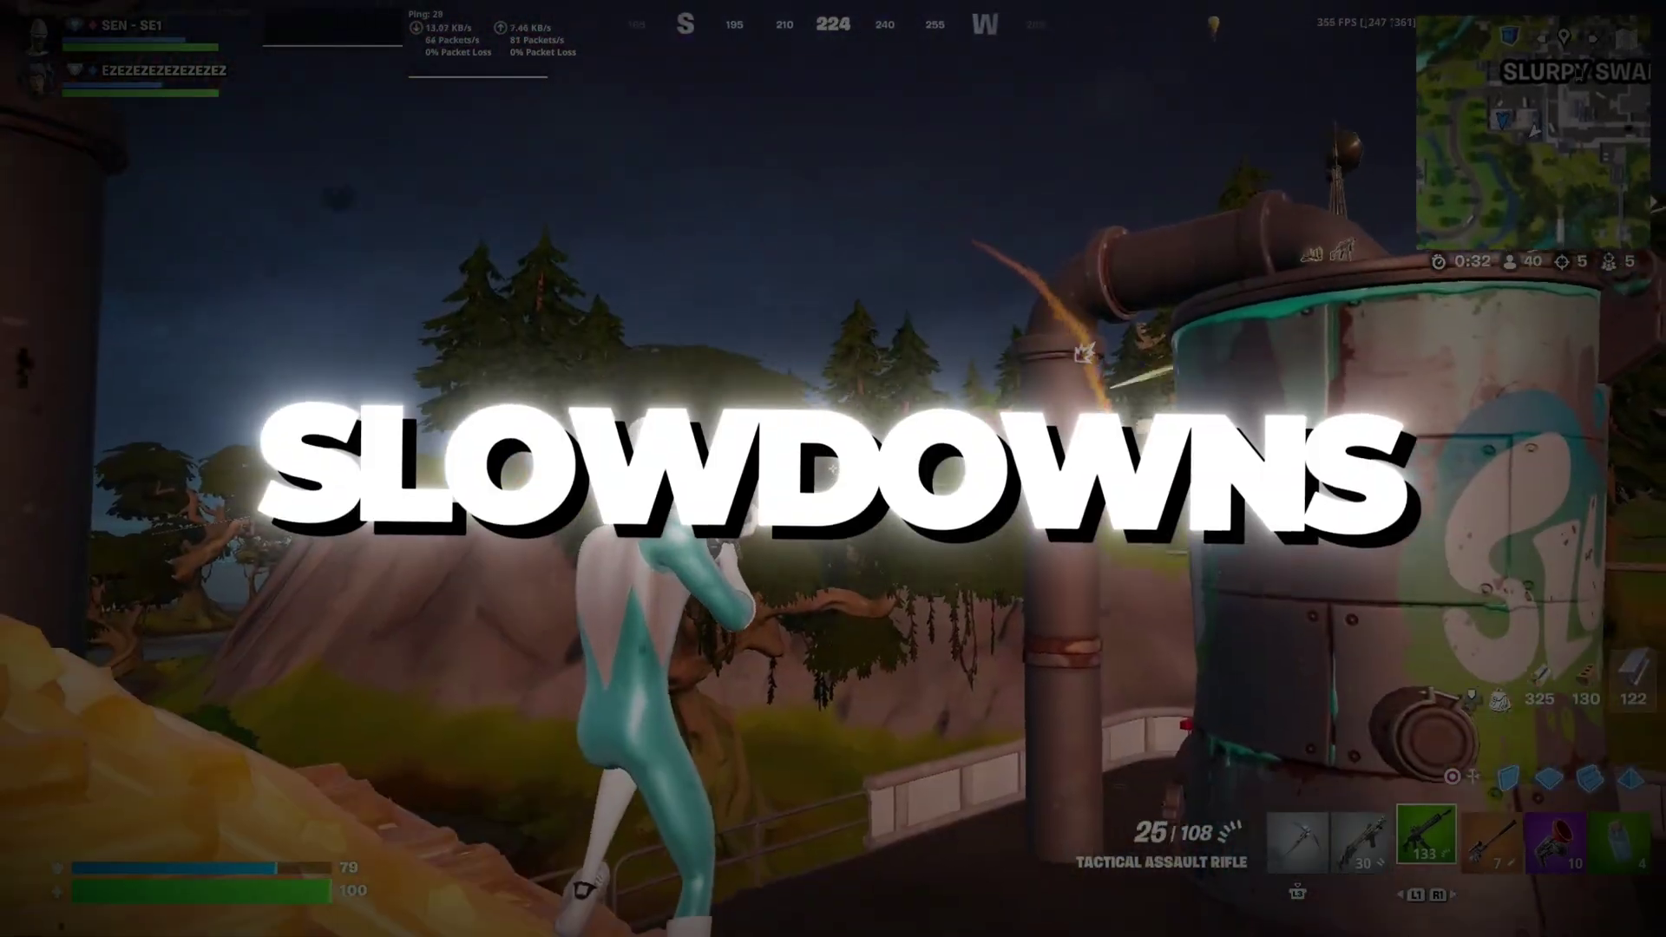
left_click(833, 468)
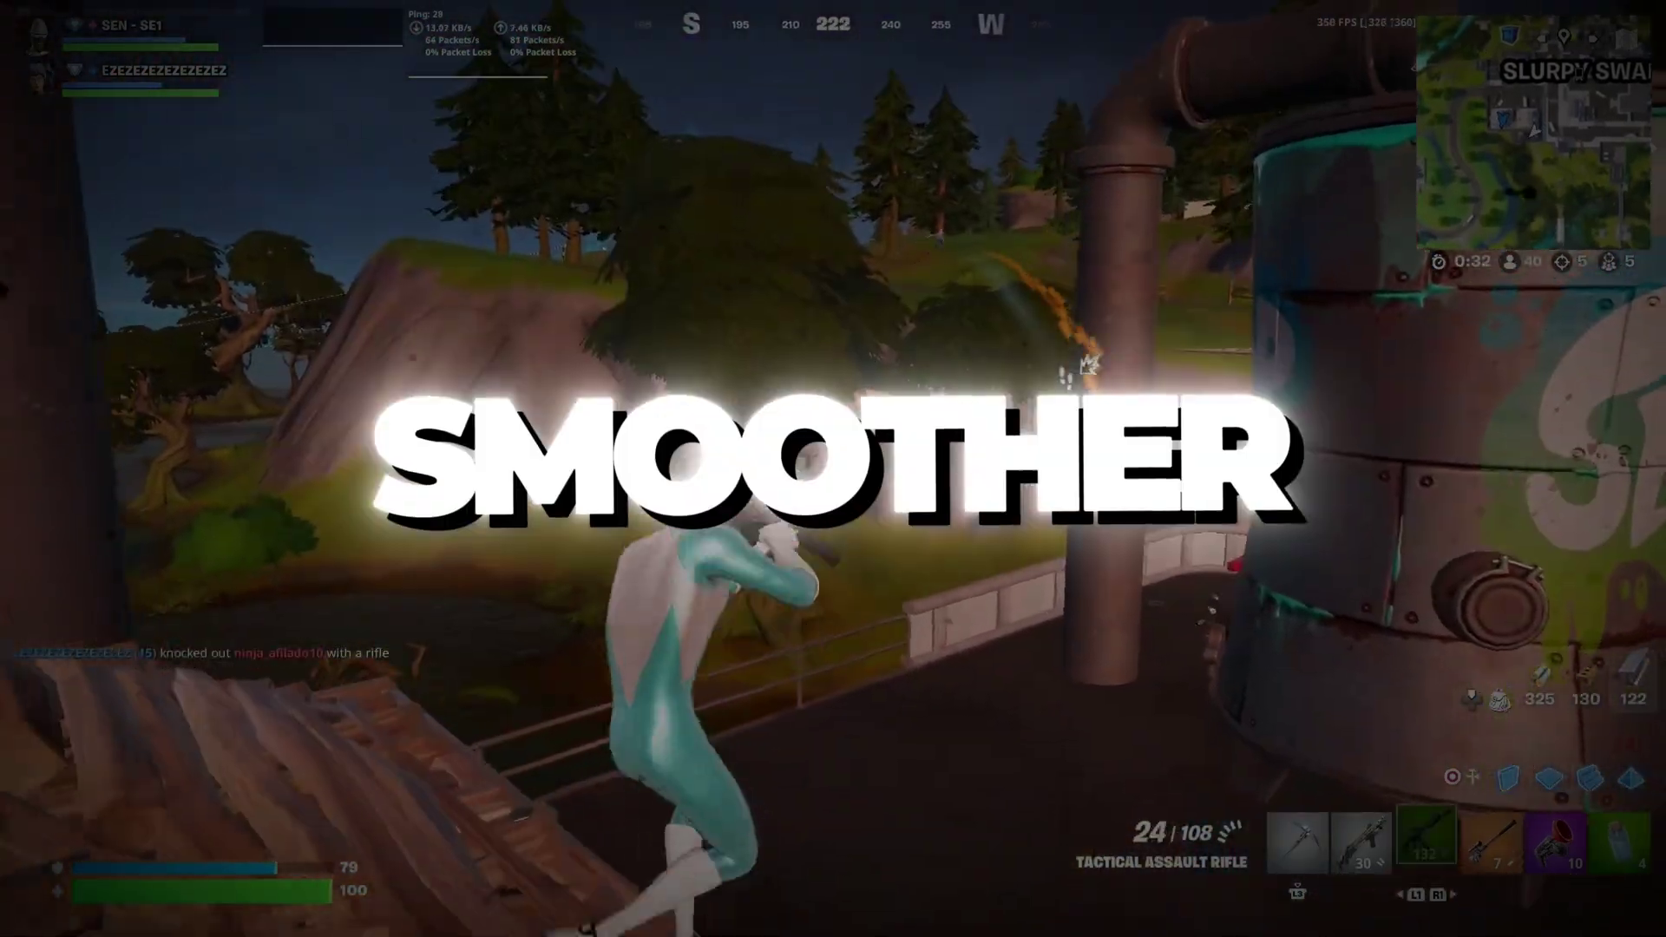
key("F3")
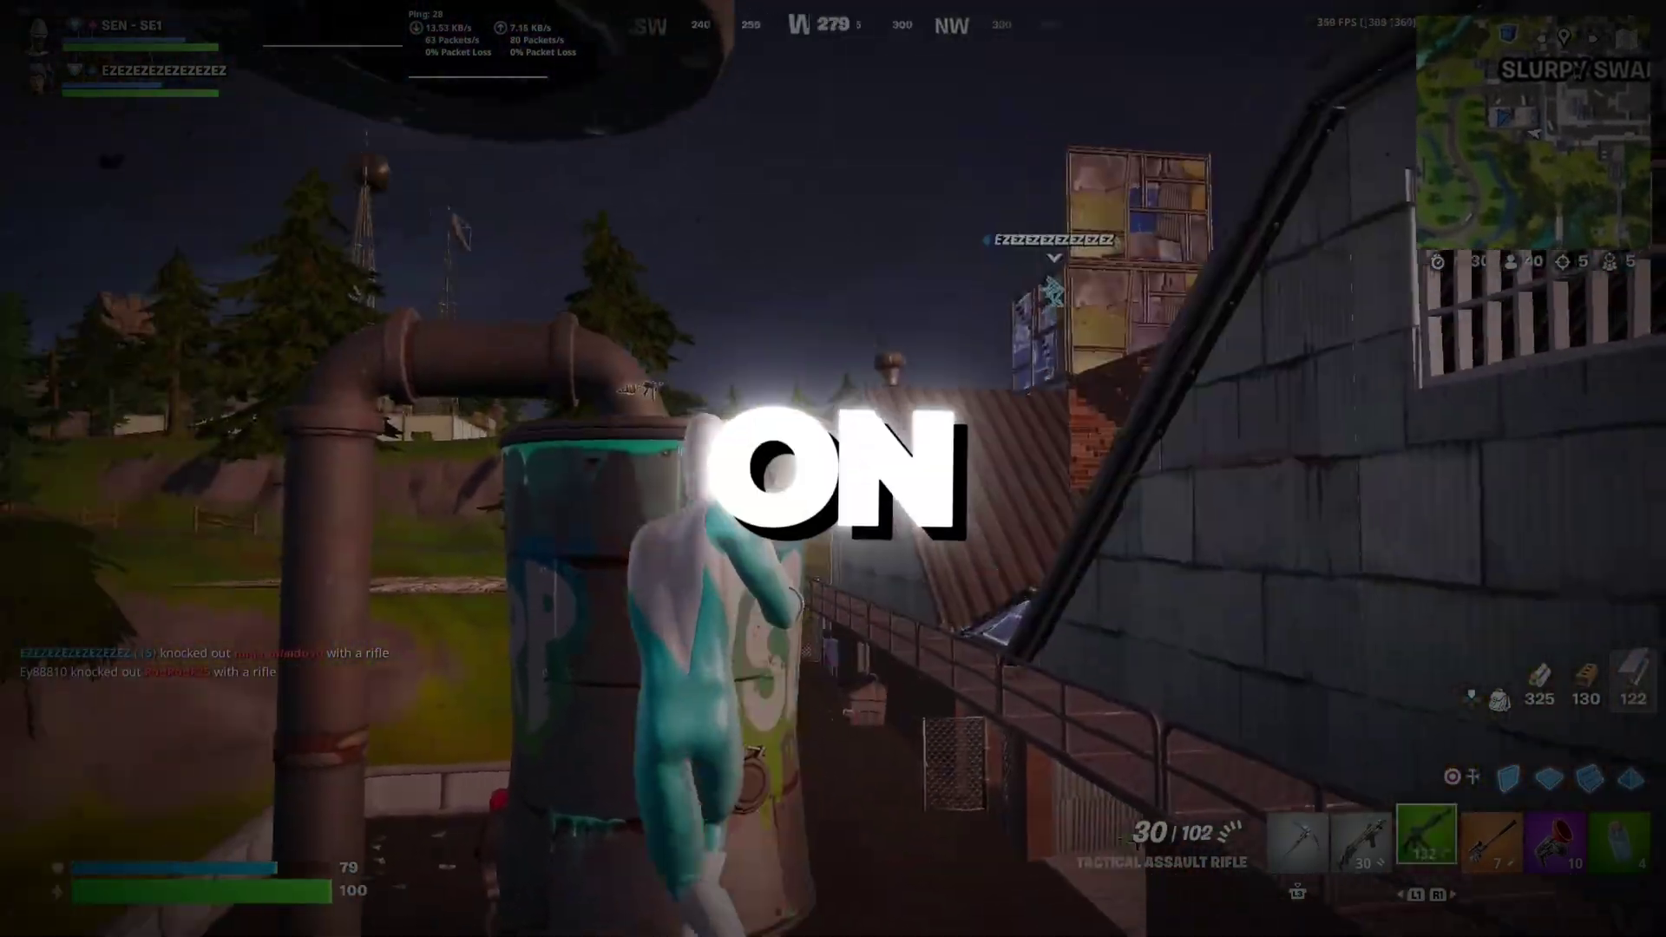